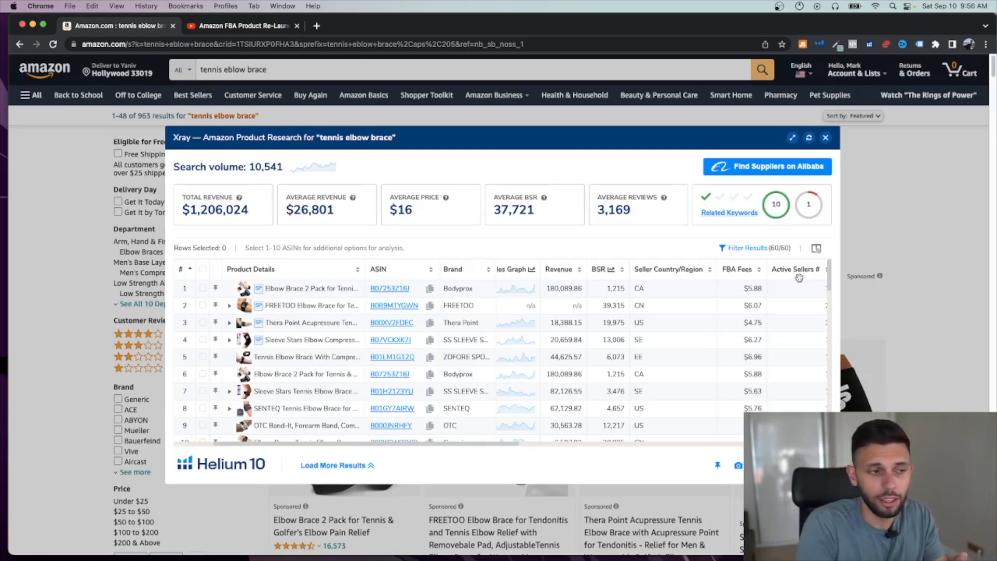
- Select the Mueller Sports Medicine HG80 product in row 27 of the Xray results and inspect its revenue
{"action": "scroll", "coordinate": [277, 382], "scroll_direction": "down", "scroll_amount": 5}
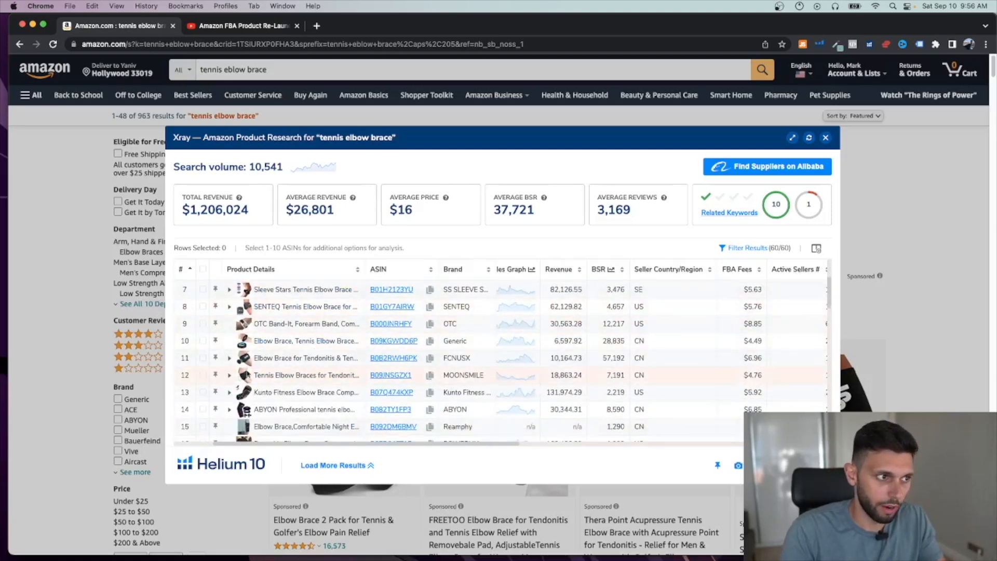
{"action": "scroll", "coordinate": [296, 398], "scroll_direction": "down", "scroll_amount": 10}
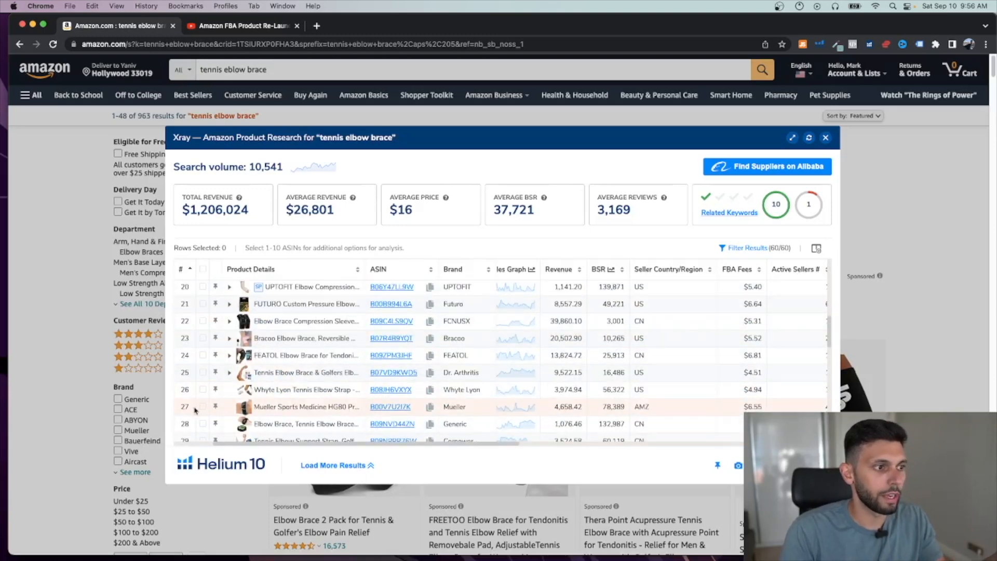
{"action": "left_click", "coordinate": [203, 407]}
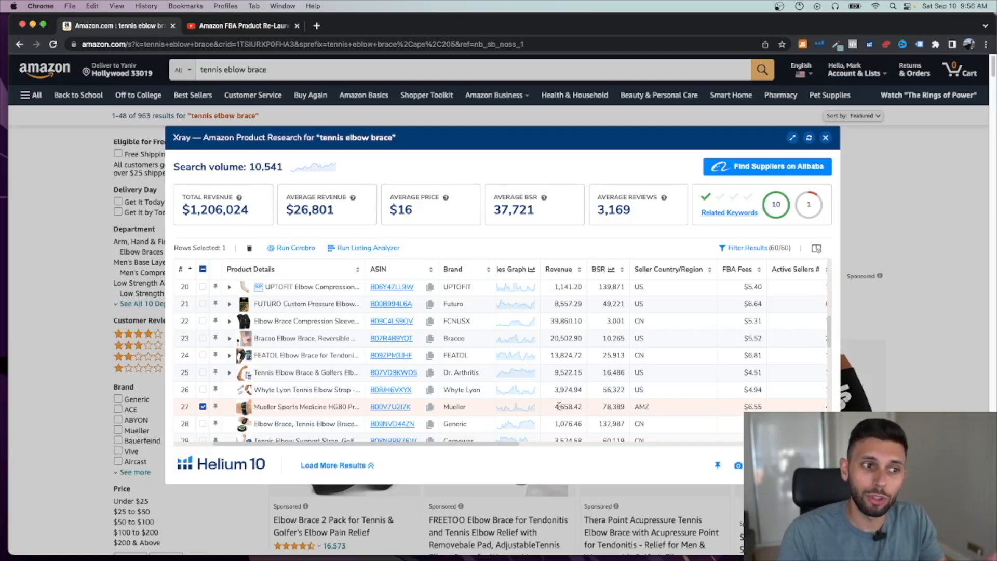
{"action": "left_click_drag", "start_coordinate": [556, 406], "coordinate": [580, 409]}
{"action": "left_click", "coordinate": [582, 417]}
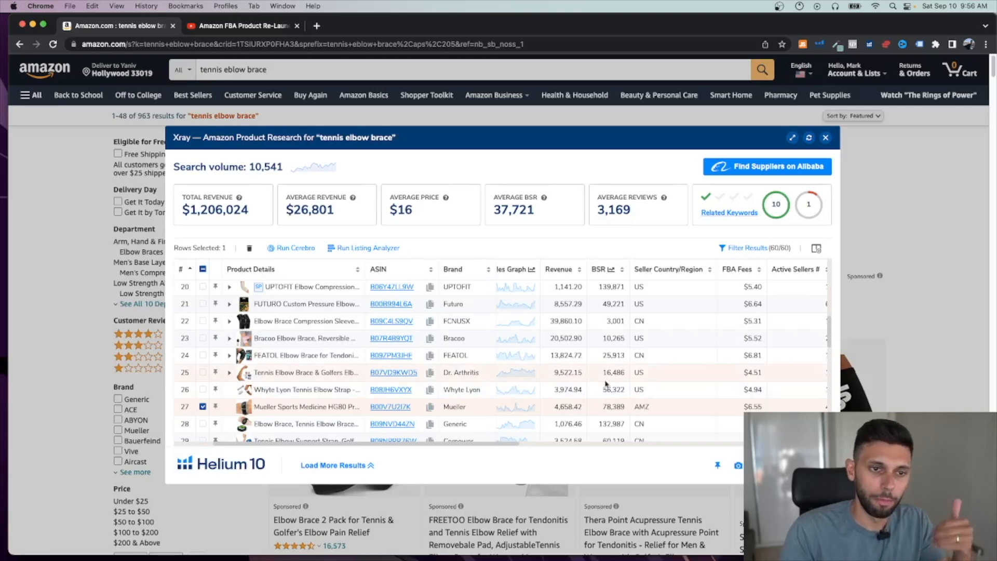
- Add the ZOFORE SPORT, Bodyprox and Sleeve Stars tennis elbow braces in rows 5, 6 and 7 to the selection
{"action": "scroll", "coordinate": [605, 384], "scroll_direction": "up", "scroll_amount": 10}
{"action": "mouse_move", "coordinate": [347, 361]}
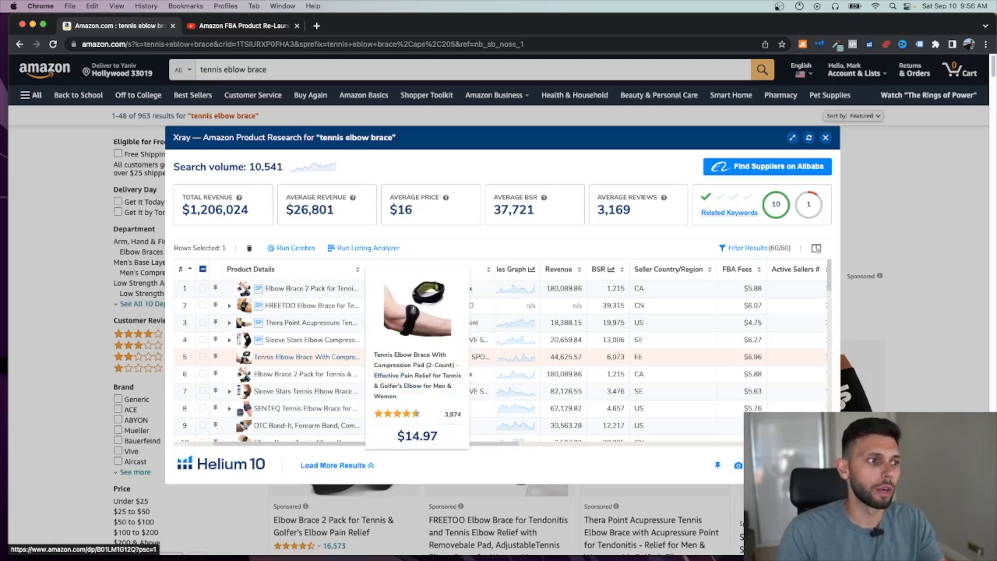
{"action": "left_click", "coordinate": [203, 357]}
{"action": "mouse_move", "coordinate": [274, 375]}
{"action": "left_click", "coordinate": [203, 374]}
{"action": "left_click", "coordinate": [202, 391]}
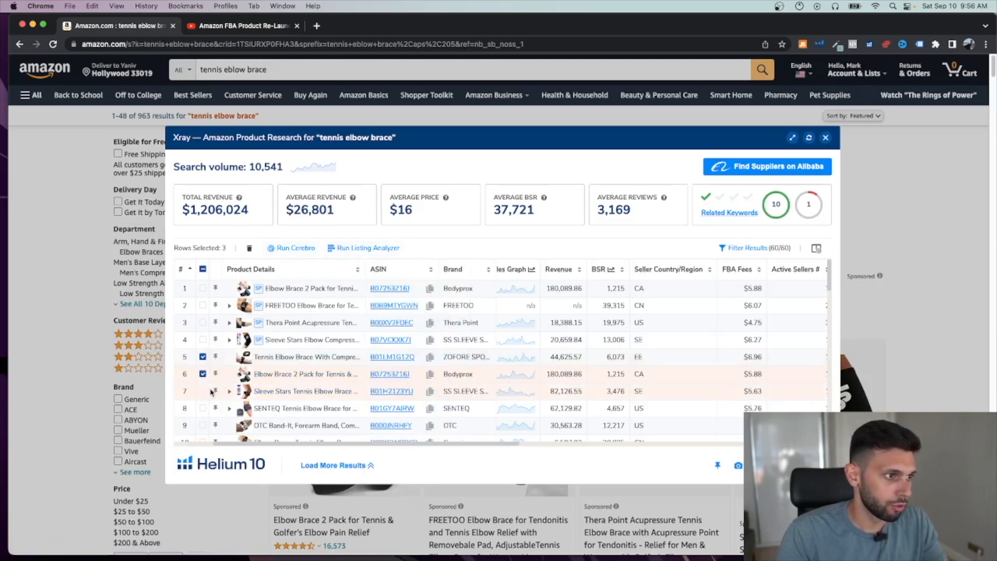
- Add the SENTEQ brace in row 8 and the OTC Band-It in row 9 to the selection
{"action": "scroll", "coordinate": [218, 393], "scroll_direction": "down", "scroll_amount": 1}
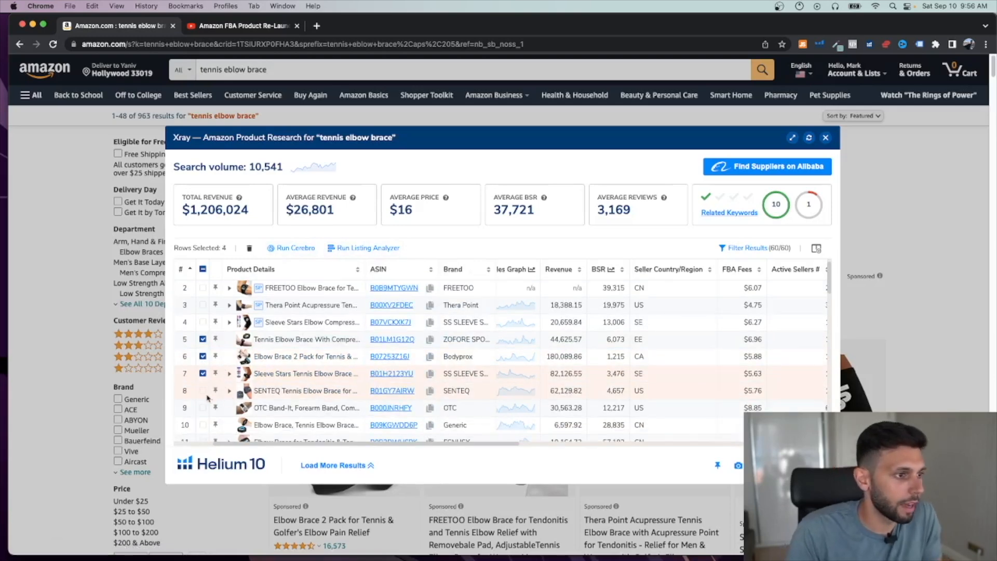
{"action": "mouse_move", "coordinate": [262, 394]}
{"action": "left_click", "coordinate": [203, 391]}
{"action": "scroll", "coordinate": [208, 397], "scroll_direction": "down", "scroll_amount": 1}
{"action": "mouse_move", "coordinate": [258, 396]}
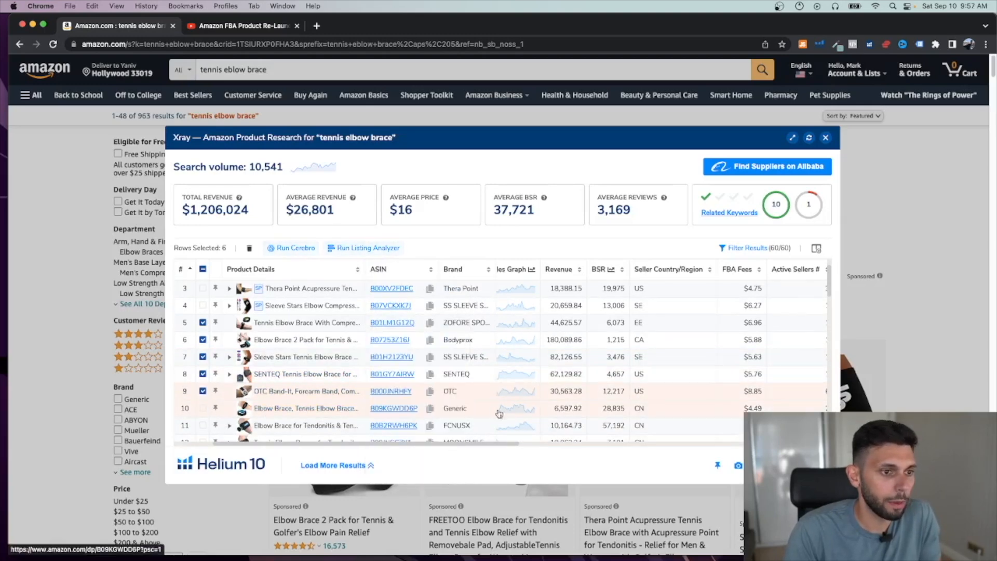
- Add the FCNUSX brace in row 11 and the MOONSMILE brace in row 12 to the selection
{"action": "scroll", "coordinate": [573, 394], "scroll_direction": "down", "scroll_amount": 1}
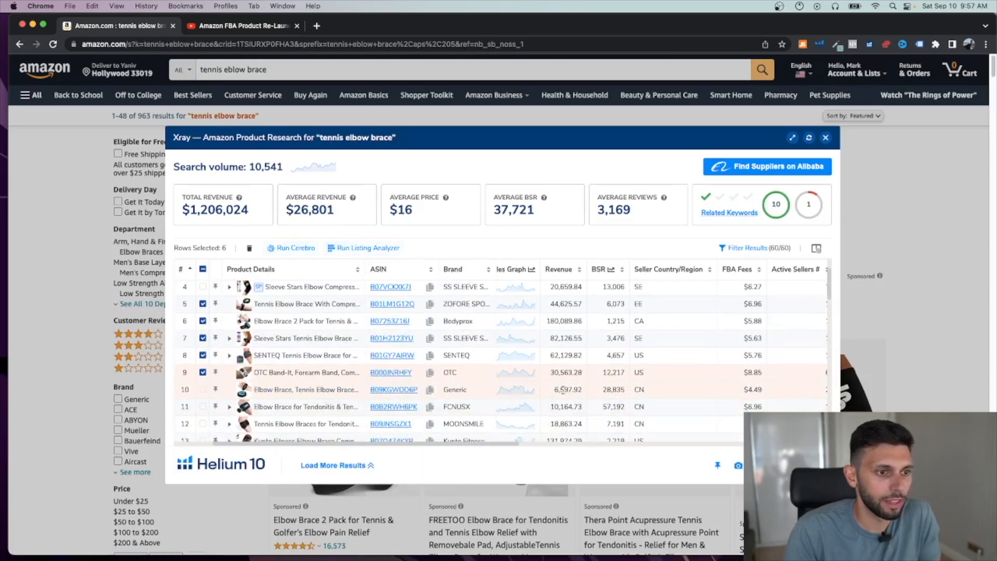
{"action": "left_click", "coordinate": [203, 406]}
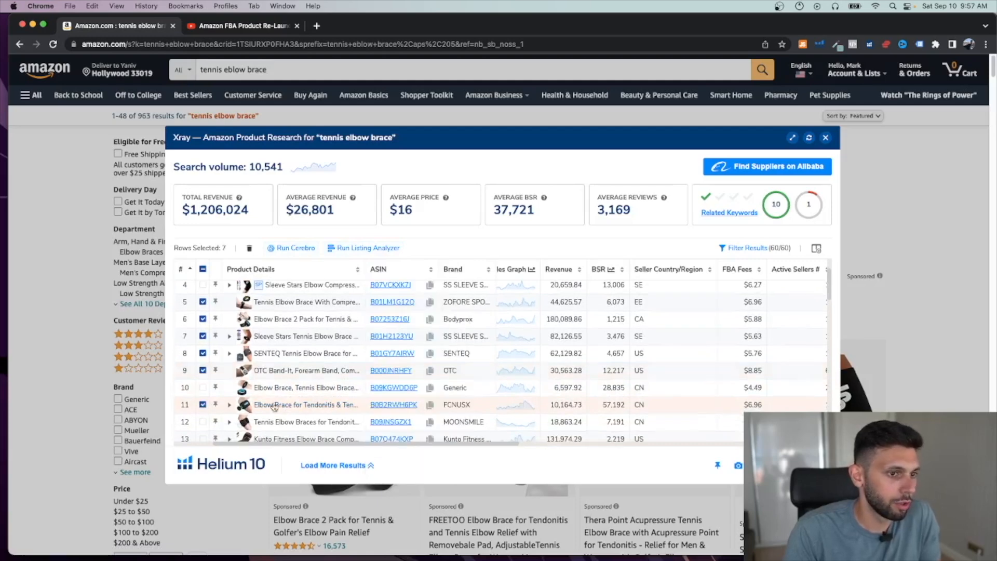
{"action": "scroll", "coordinate": [362, 397], "scroll_direction": "down", "scroll_amount": 4}
{"action": "left_click", "coordinate": [203, 356]}
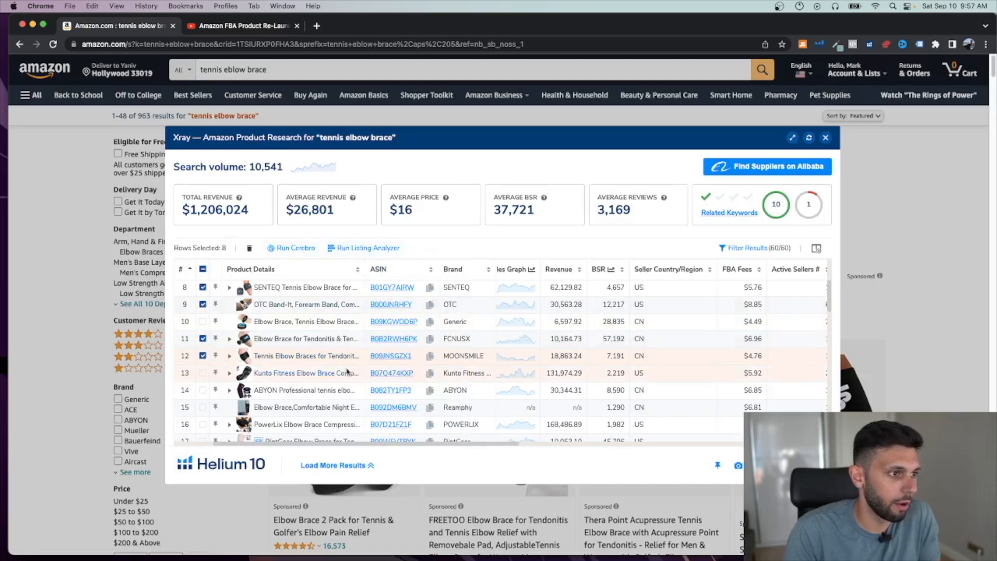
- Preview the Kunto Fitness sleeve in row 13, and add the sponsored Sleeve Stars brace in row 19 to the selection
{"action": "mouse_move", "coordinate": [325, 375]}
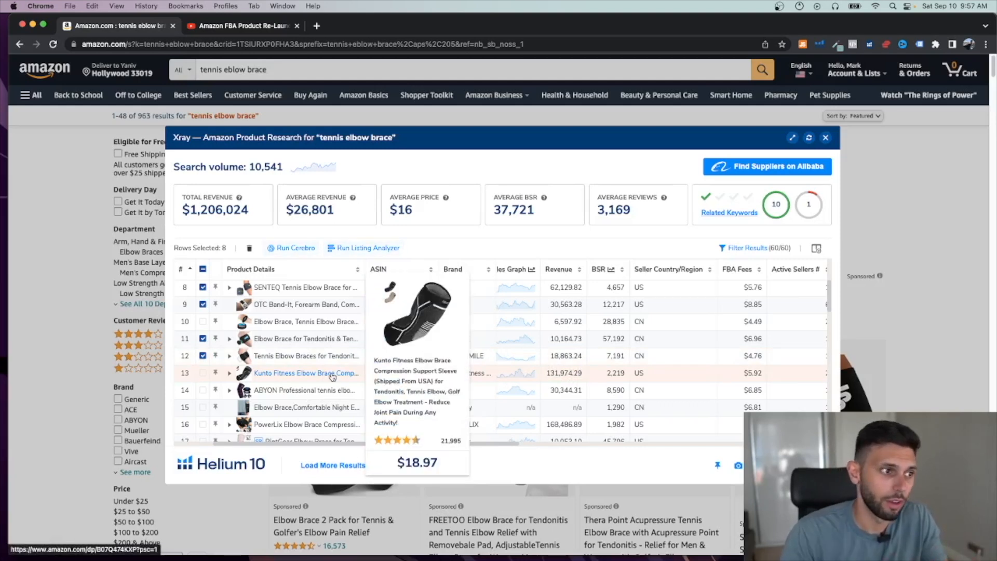
{"action": "mouse_move", "coordinate": [297, 357]}
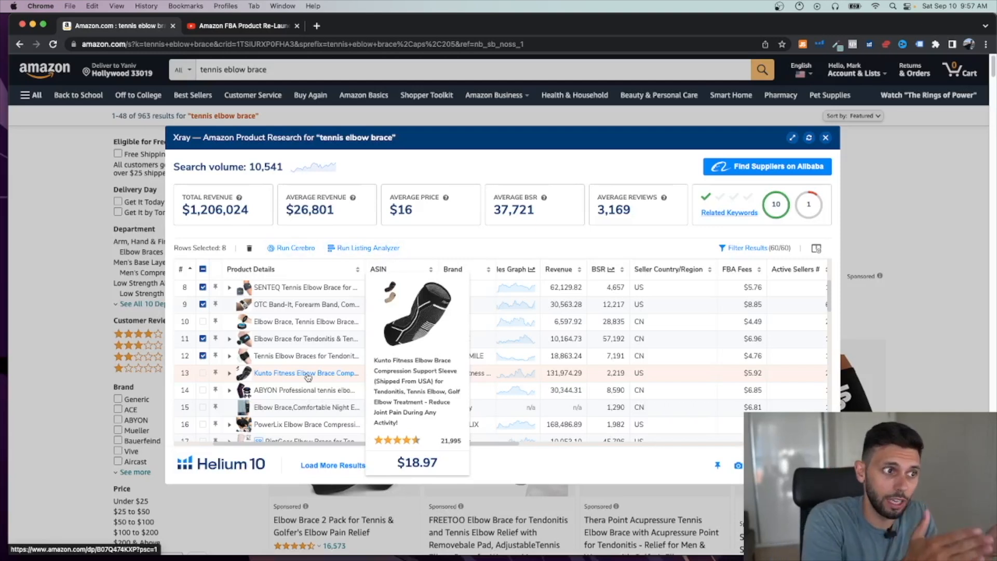
{"action": "scroll", "coordinate": [316, 397], "scroll_direction": "down", "scroll_amount": 1}
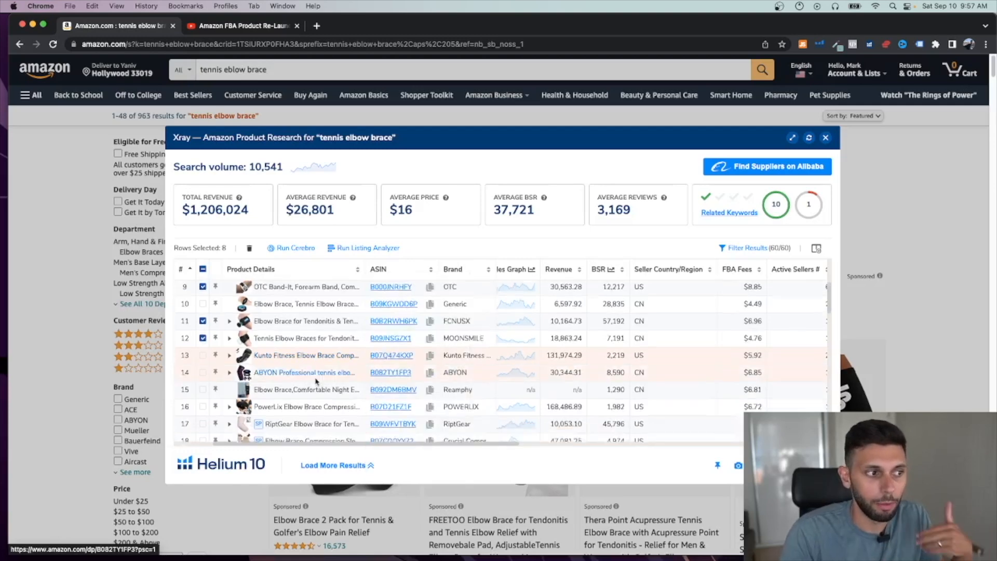
{"action": "scroll", "coordinate": [322, 413], "scroll_direction": "down", "scroll_amount": 3}
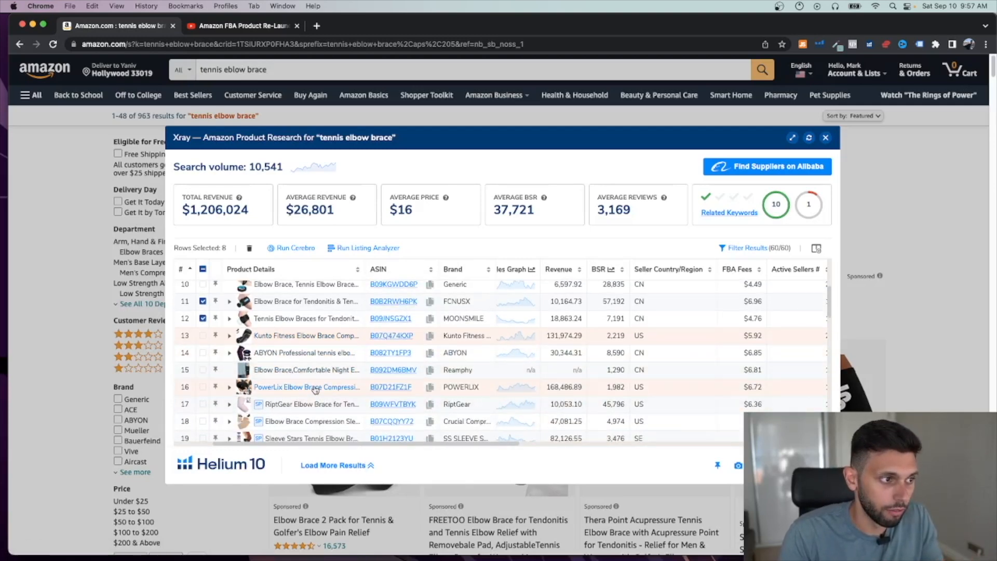
{"action": "left_click", "coordinate": [203, 416]}
{"action": "scroll", "coordinate": [335, 345], "scroll_direction": "down", "scroll_amount": 5}
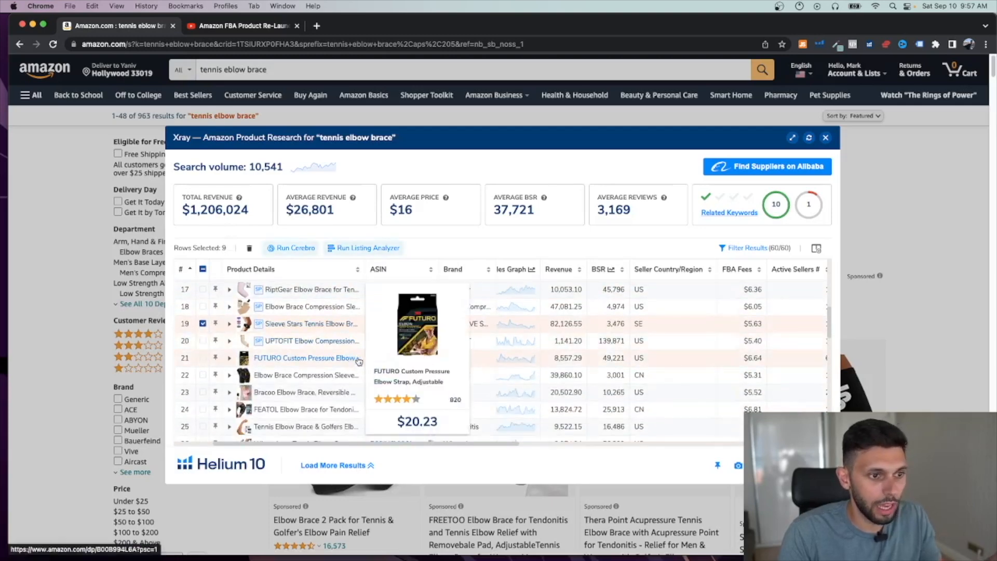
{"action": "scroll", "coordinate": [286, 402], "scroll_direction": "down", "scroll_amount": 1}
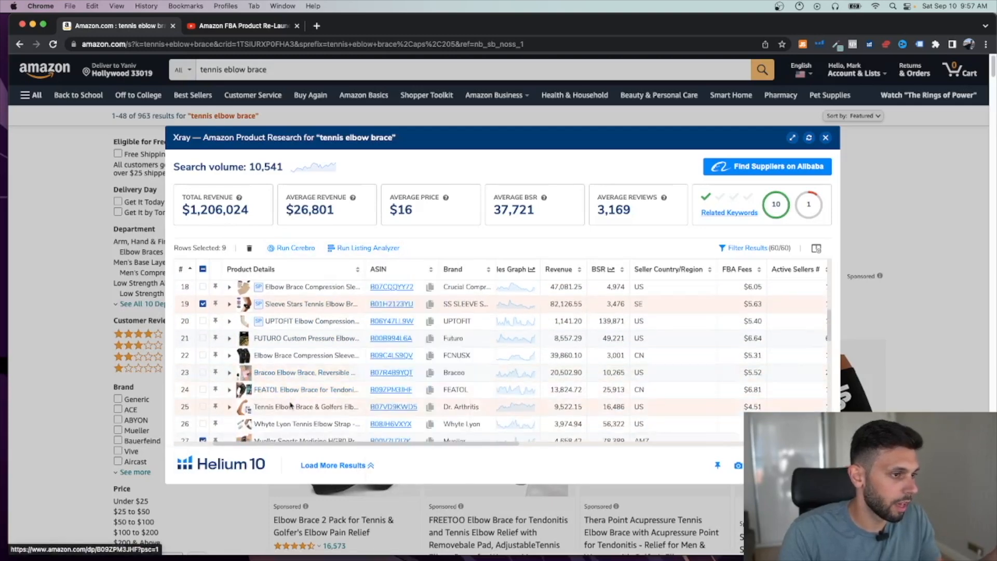
{"action": "mouse_move", "coordinate": [293, 411]}
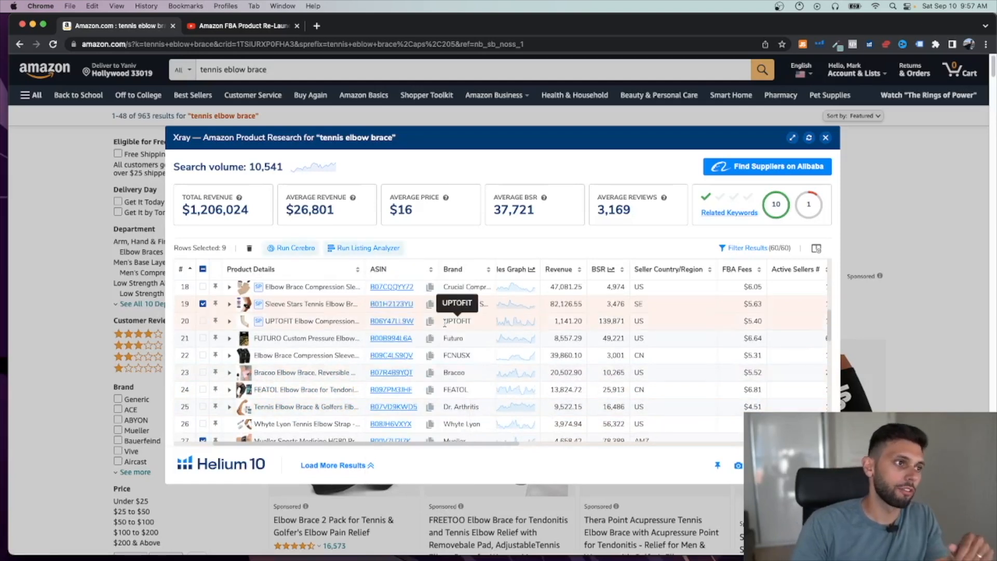
- Run Cerebro on the selected products and narrow the keyword results with the Top Keywords preset
{"action": "left_click", "coordinate": [296, 248]}
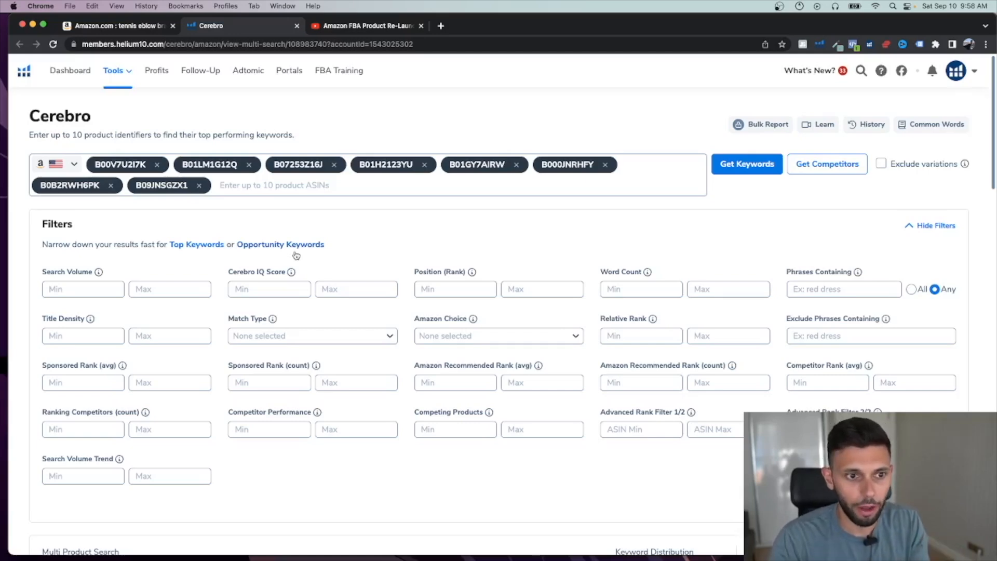
{"action": "scroll", "coordinate": [374, 247], "scroll_direction": "down", "scroll_amount": 1}
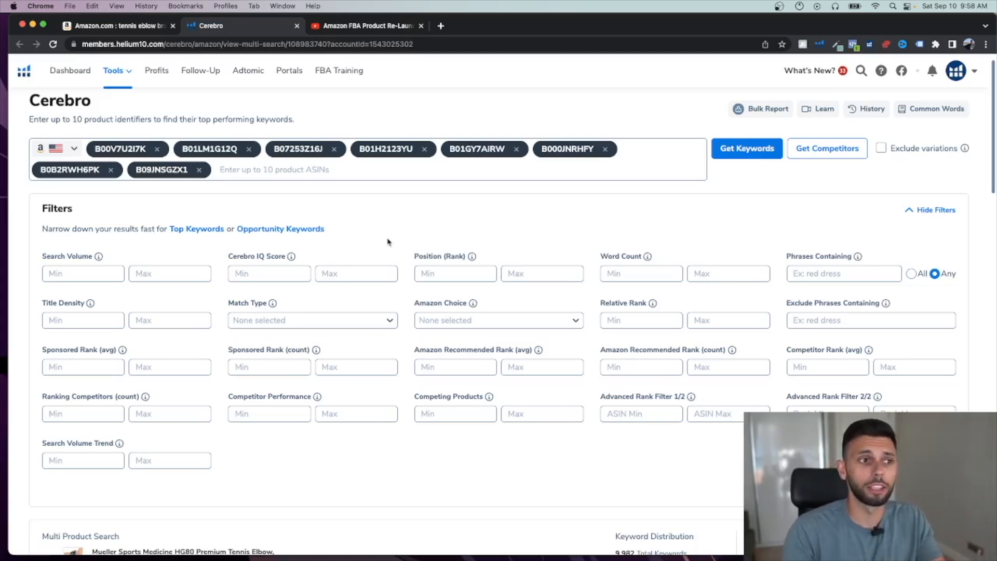
{"action": "scroll", "coordinate": [424, 245], "scroll_direction": "down", "scroll_amount": 1}
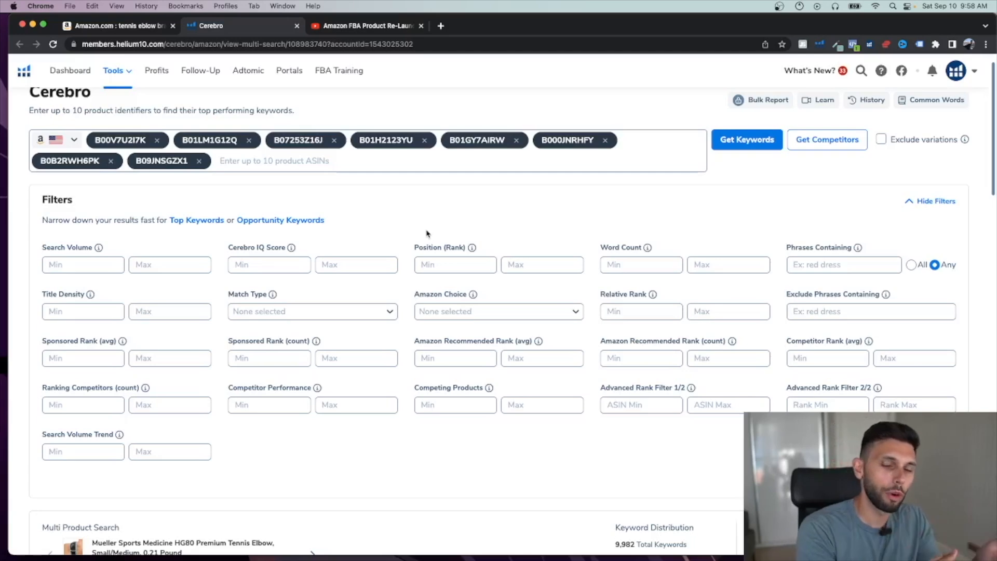
{"action": "left_click", "coordinate": [184, 221]}
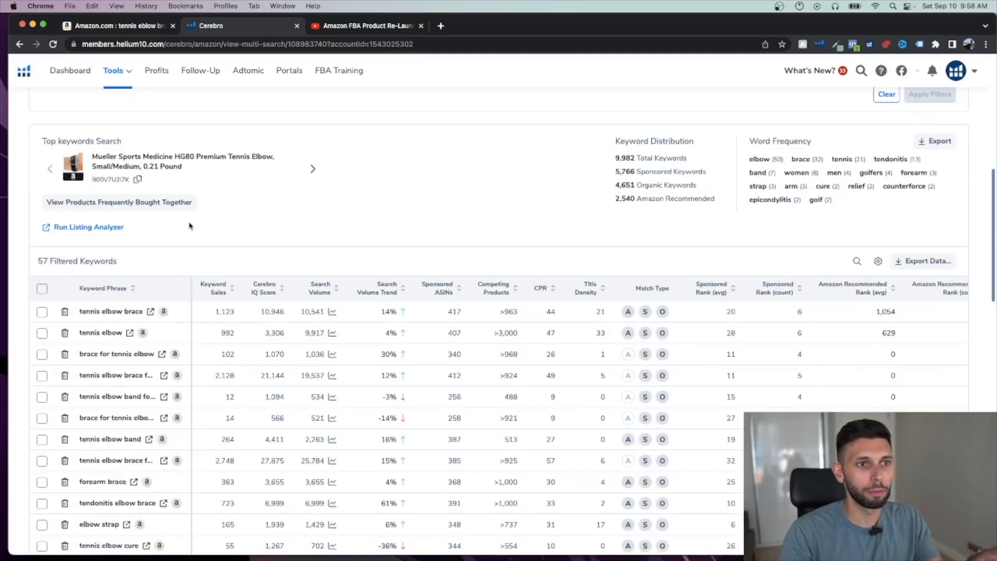
- Review the filter values set by the Top Keywords preset, including minimum search volume and average competitor rank
{"action": "scroll", "coordinate": [192, 225], "scroll_direction": "up", "scroll_amount": 5}
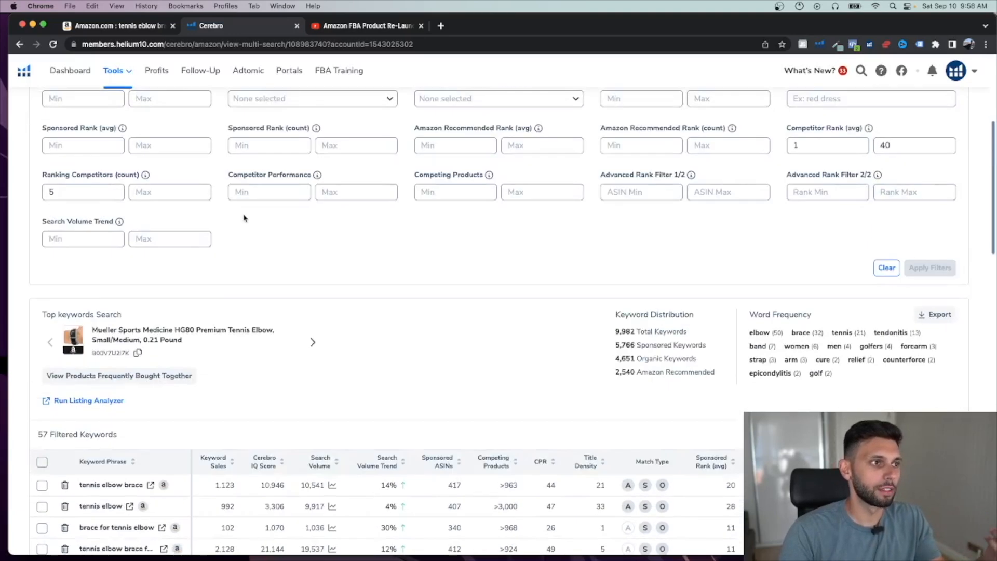
{"action": "scroll", "coordinate": [250, 221], "scroll_direction": "up", "scroll_amount": 1}
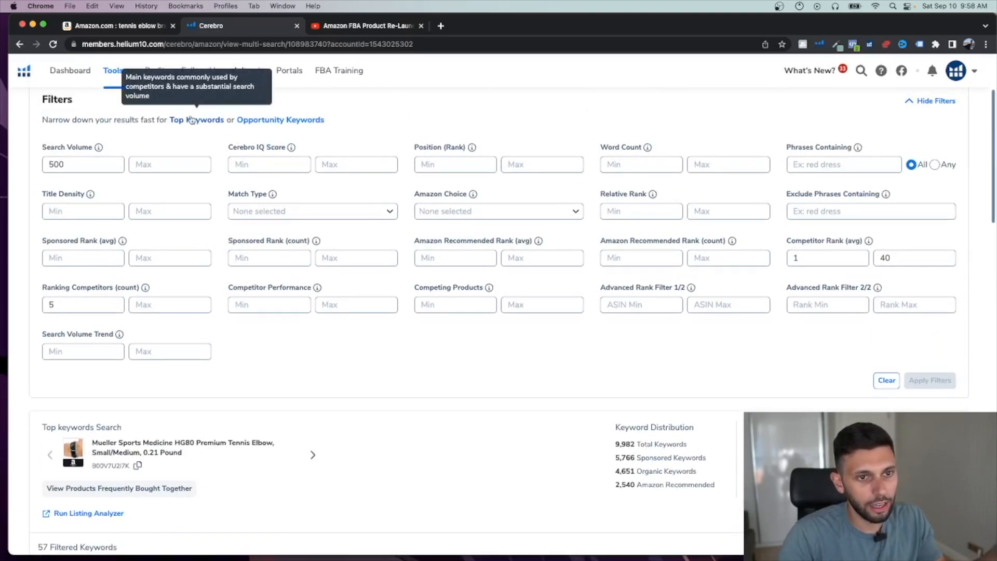
{"action": "left_click", "coordinate": [83, 164]}
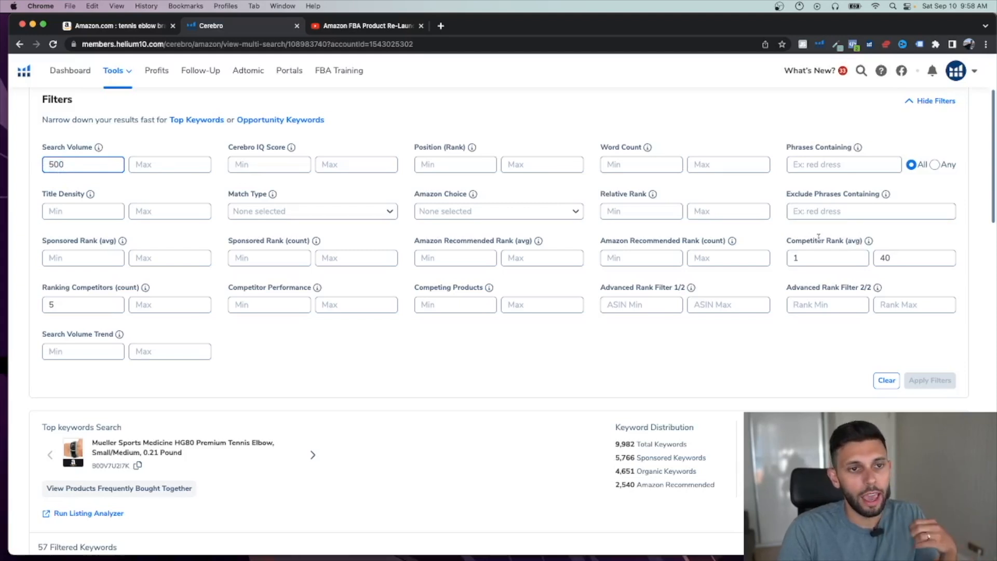
{"action": "left_click_drag", "start_coordinate": [787, 242], "coordinate": [852, 241]}
{"action": "left_click", "coordinate": [853, 242]}
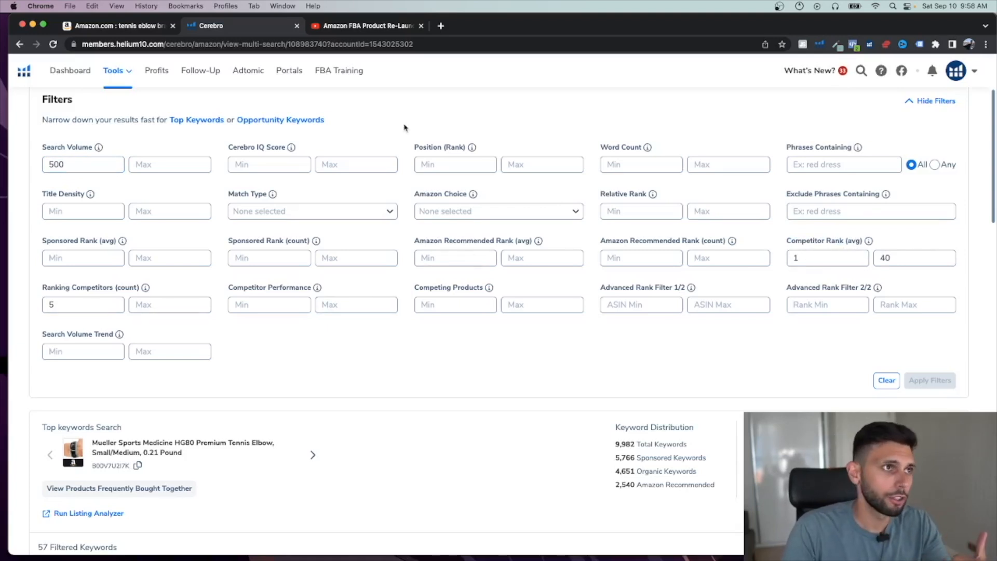
- Return to the Amazon search results, close the Xray window and look through the first elbow brace listings
{"action": "left_click", "coordinate": [140, 26]}
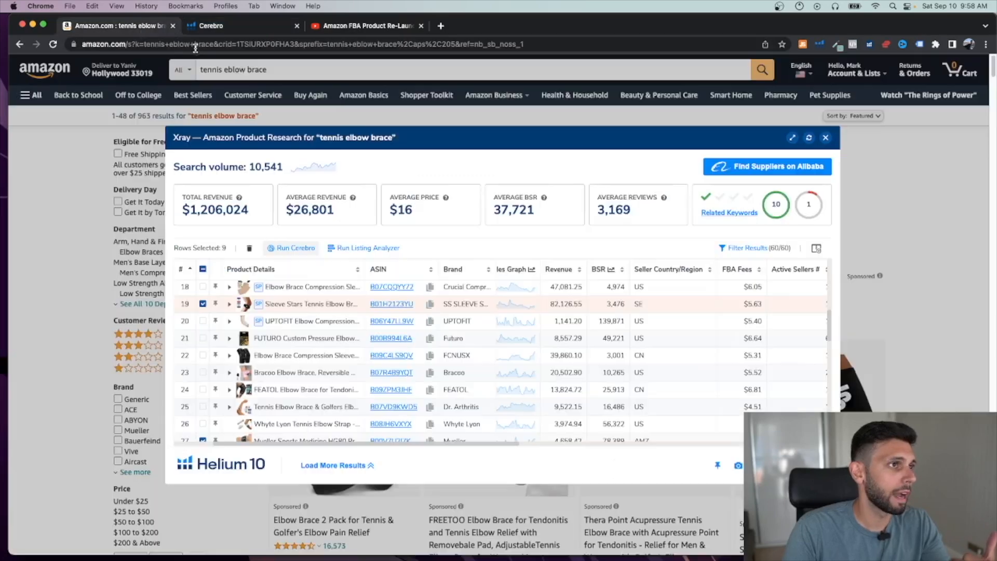
{"action": "left_click", "coordinate": [824, 138]}
{"action": "scroll", "coordinate": [686, 353], "scroll_direction": "down", "scroll_amount": 5}
{"action": "scroll", "coordinate": [686, 353], "scroll_direction": "down", "scroll_amount": 2}
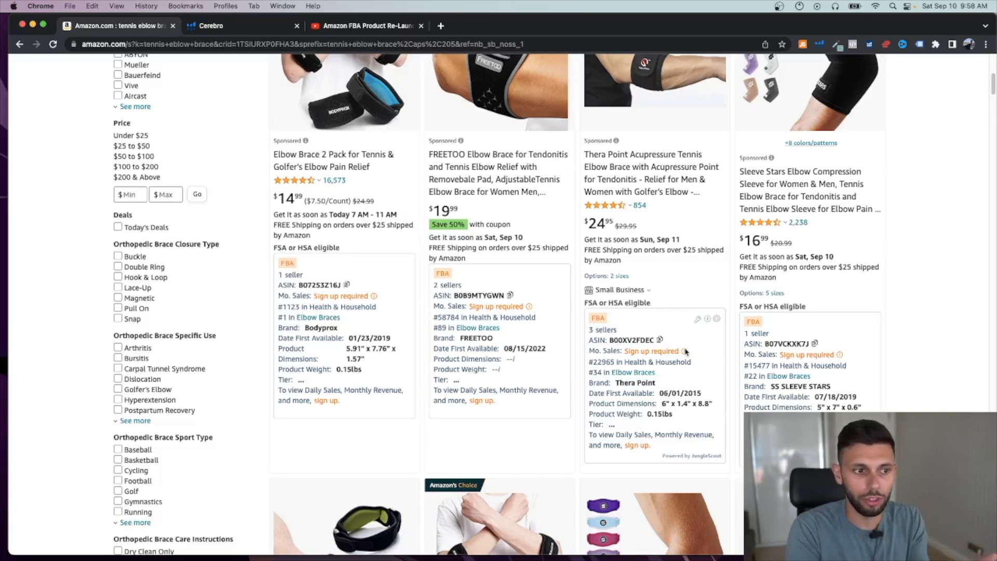
{"action": "scroll", "coordinate": [634, 208], "scroll_direction": "down", "scroll_amount": 4}
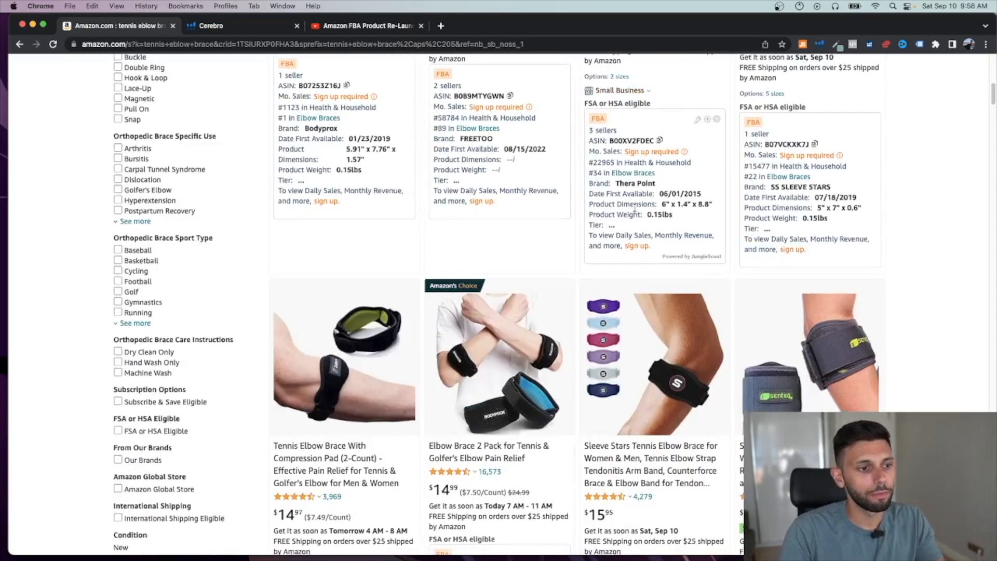
{"action": "scroll", "coordinate": [634, 210], "scroll_direction": "down", "scroll_amount": 2}
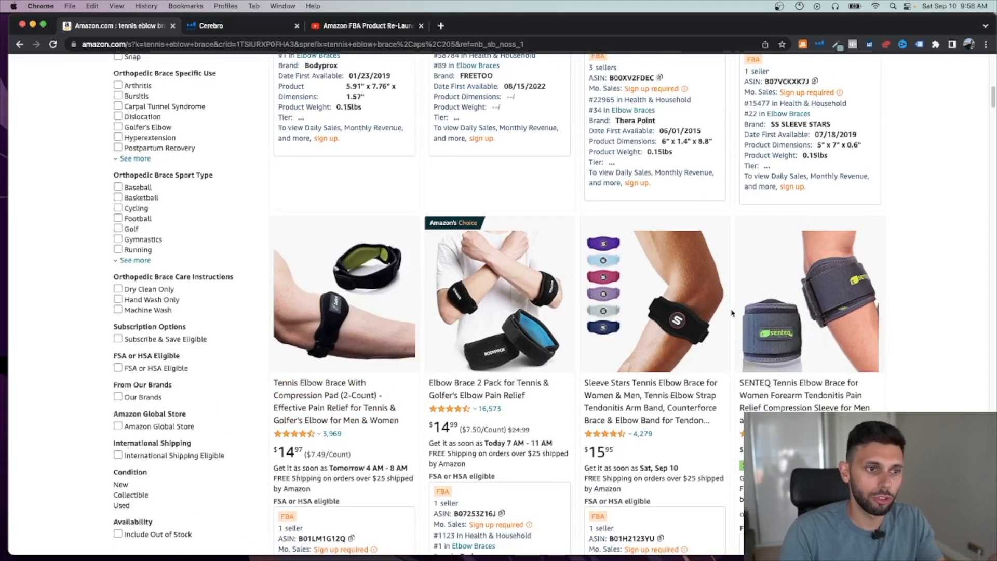
{"action": "scroll", "coordinate": [461, 340], "scroll_direction": "up", "scroll_amount": 12}
- Check the search term, and examine the organic listings and the Amazon's Choice section for competing elbow braces
{"action": "left_click", "coordinate": [197, 69]}
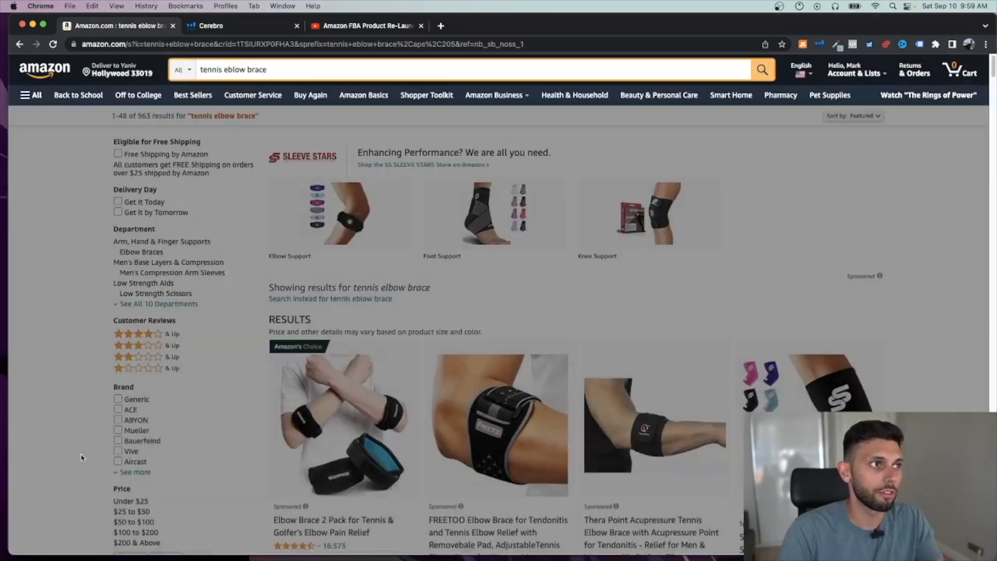
{"action": "left_click", "coordinate": [82, 457]}
{"action": "scroll", "coordinate": [422, 383], "scroll_direction": "down", "scroll_amount": 3}
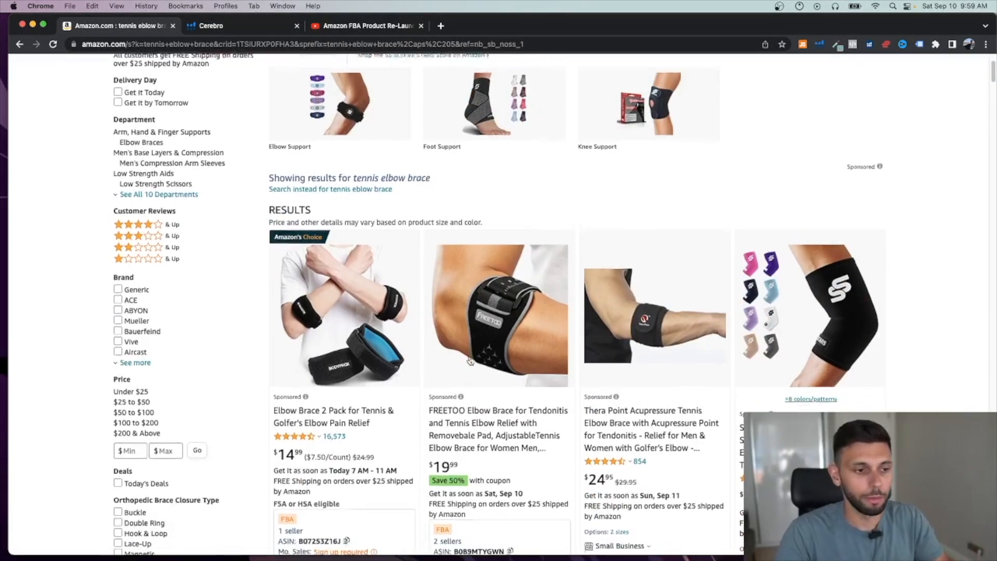
{"action": "scroll", "coordinate": [470, 360], "scroll_direction": "down", "scroll_amount": 10}
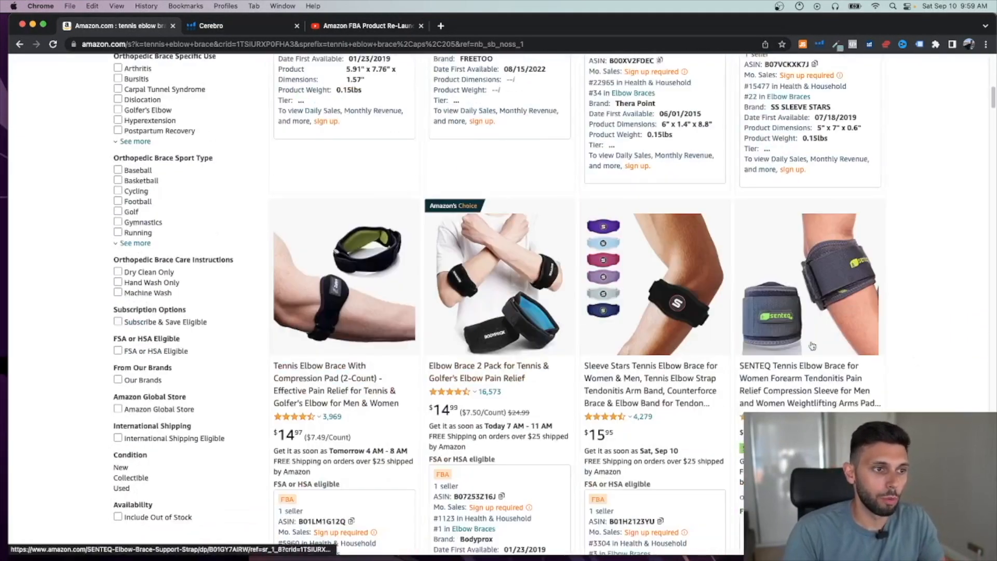
{"action": "scroll", "coordinate": [811, 345], "scroll_direction": "down", "scroll_amount": 15}
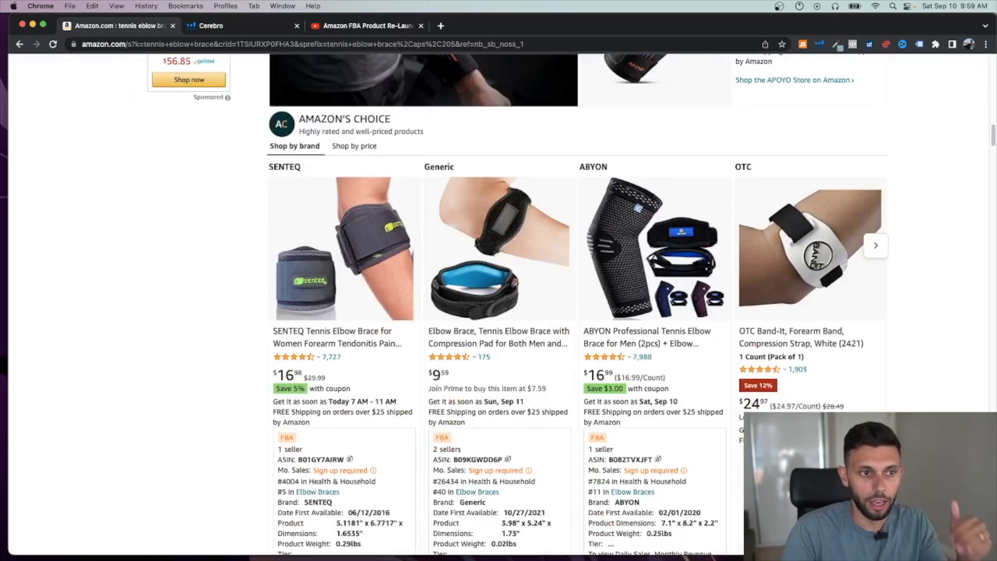
{"action": "scroll", "coordinate": [519, 311], "scroll_direction": "down", "scroll_amount": 1}
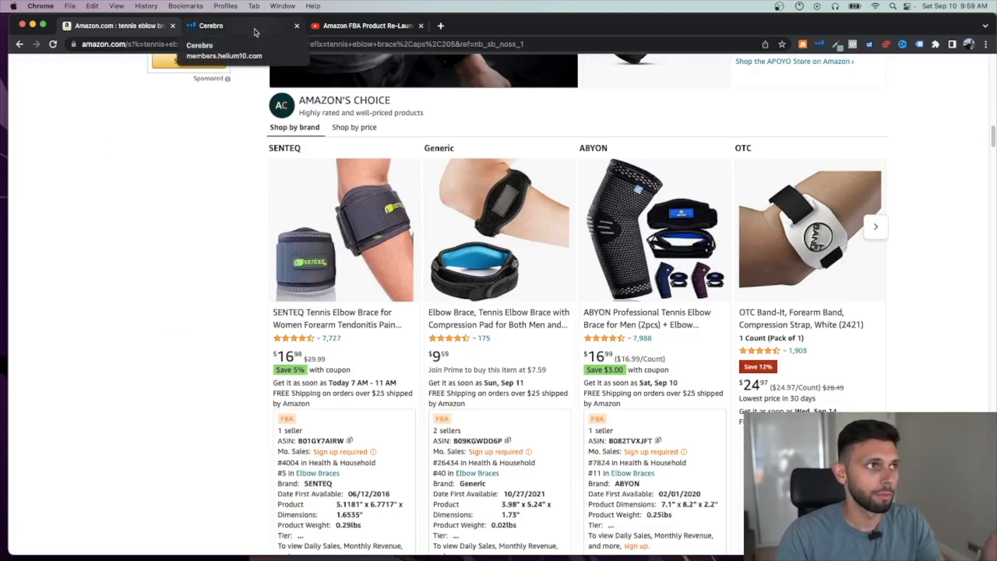
- Look through the sponsored, organic, Amazon's Choice and Best Overall elbow brace listings in the Amazon search results
{"action": "scroll", "coordinate": [297, 87], "scroll_direction": "up", "scroll_amount": 15}
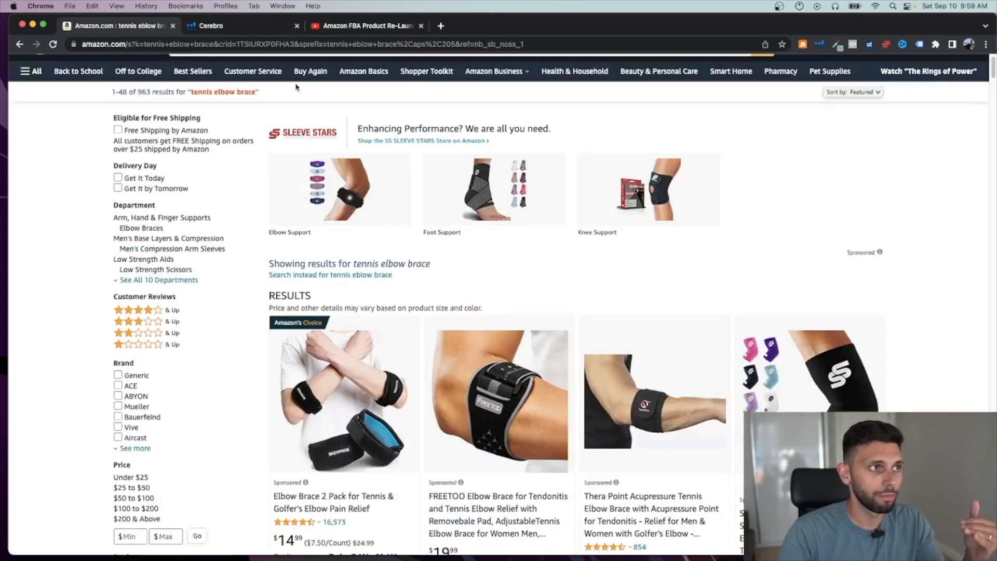
{"action": "scroll", "coordinate": [297, 87], "scroll_direction": "up", "scroll_amount": 1}
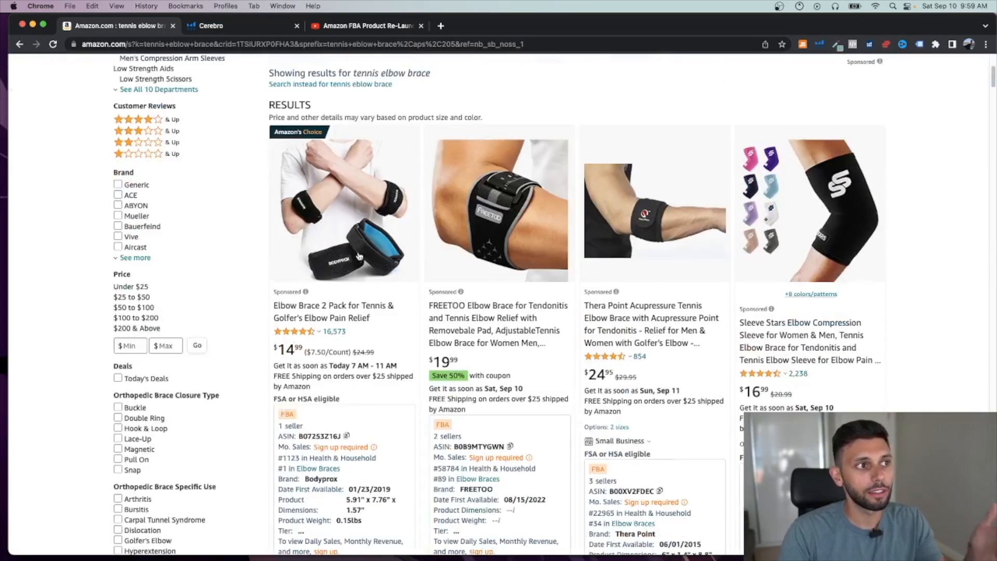
{"action": "scroll", "coordinate": [349, 249], "scroll_direction": "down", "scroll_amount": 7}
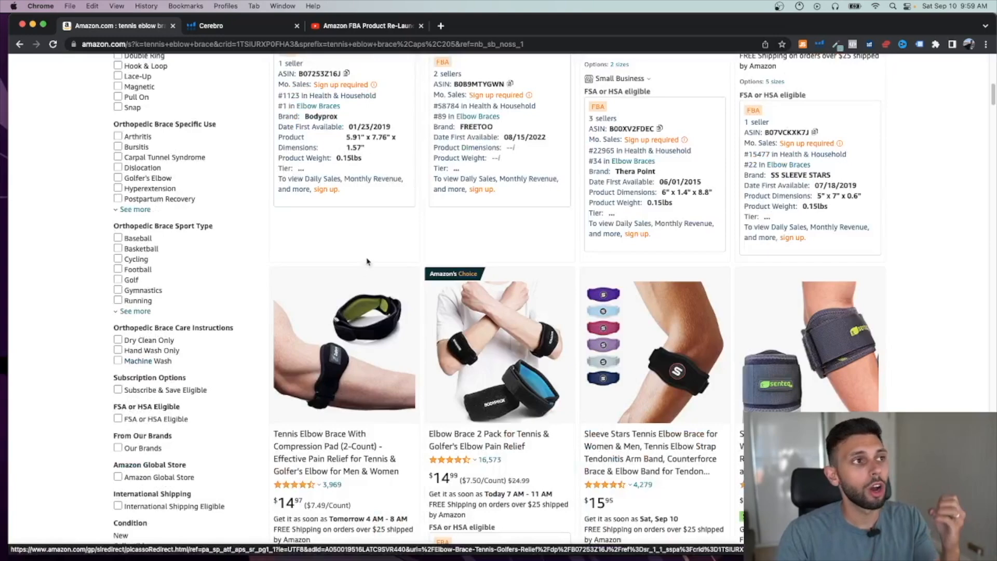
{"action": "scroll", "coordinate": [364, 260], "scroll_direction": "down", "scroll_amount": 4}
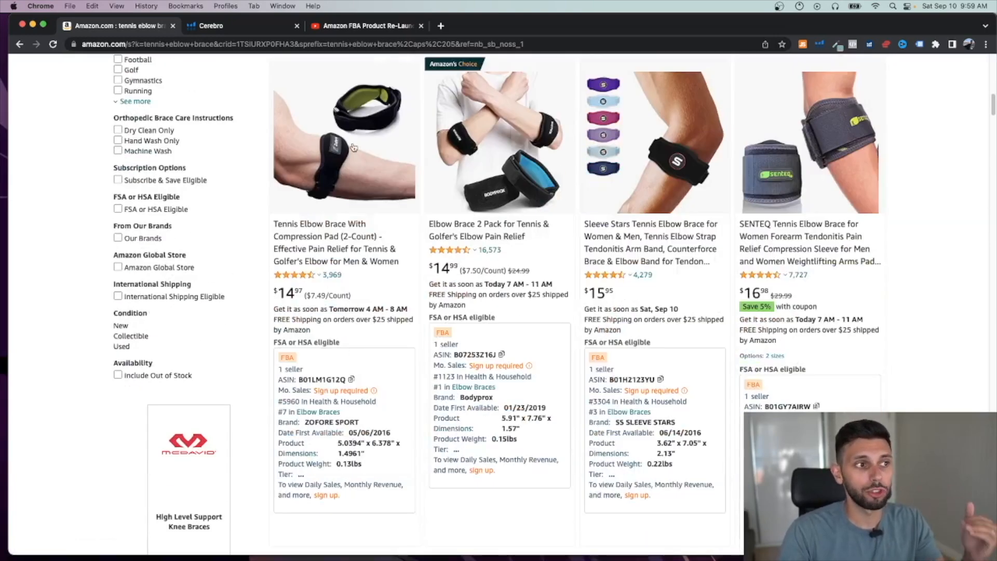
{"action": "scroll", "coordinate": [441, 229], "scroll_direction": "down", "scroll_amount": 1}
{"action": "scroll", "coordinate": [462, 253], "scroll_direction": "down", "scroll_amount": 1}
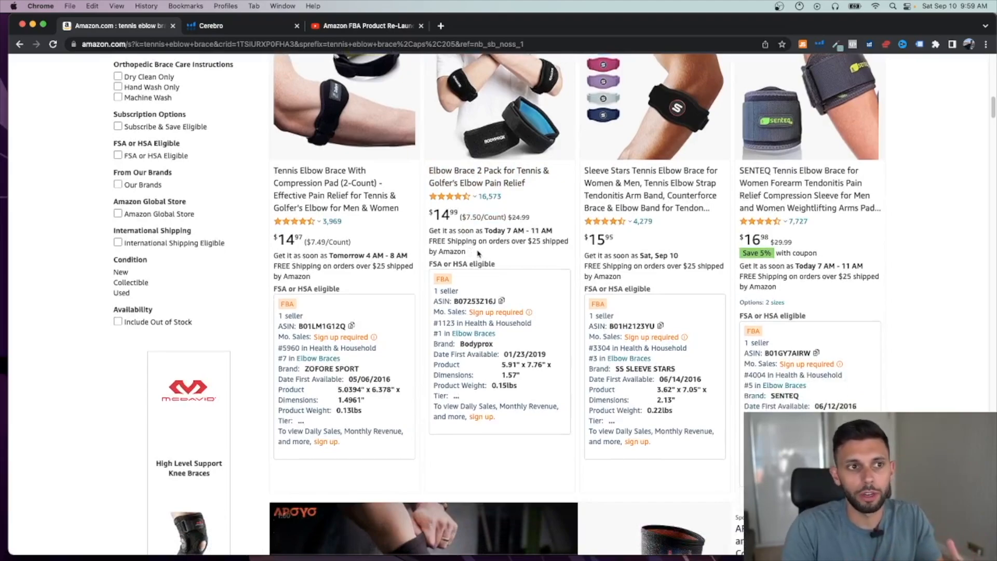
{"action": "scroll", "coordinate": [477, 253], "scroll_direction": "down", "scroll_amount": 10}
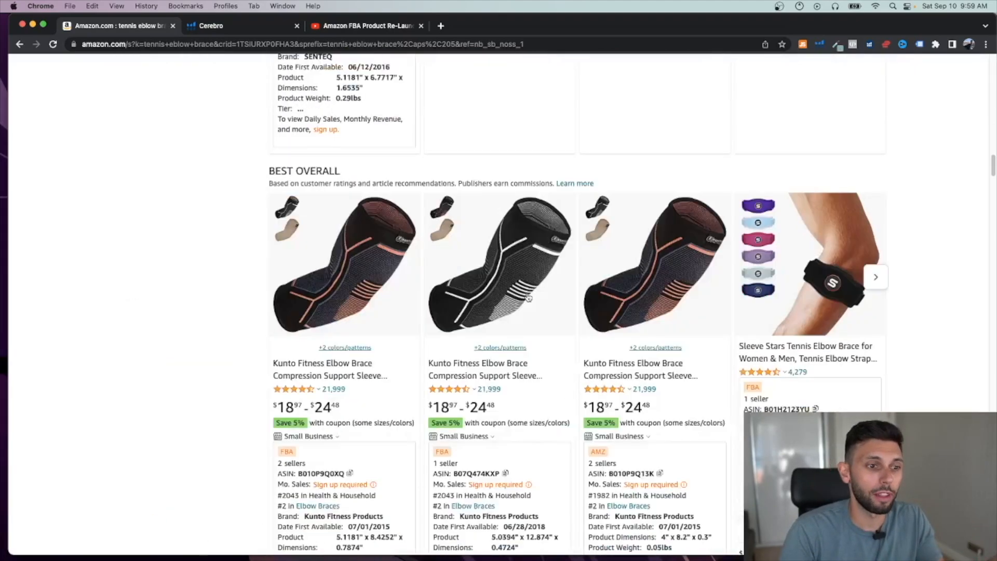
{"action": "left_click_drag", "start_coordinate": [990, 214], "coordinate": [920, 115]}
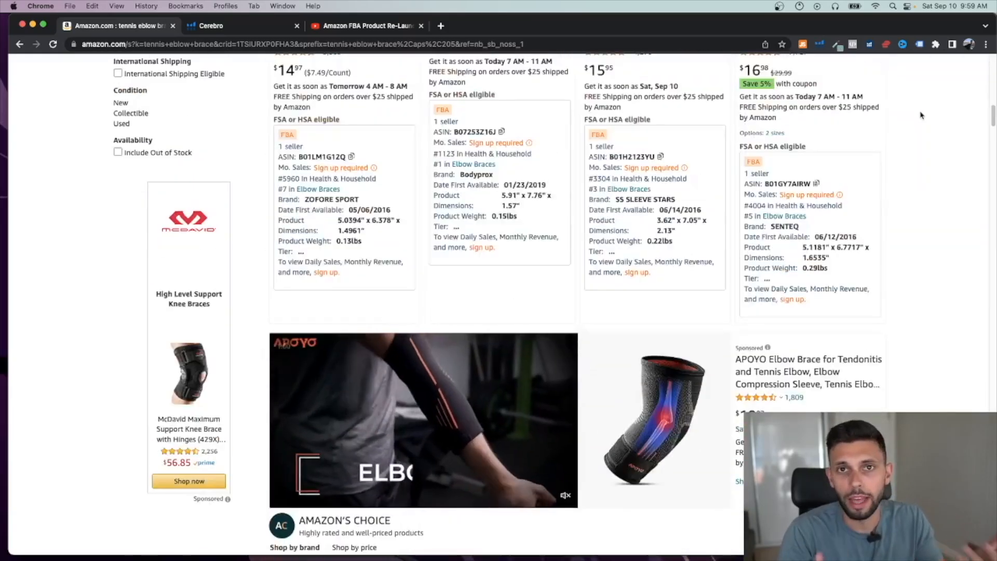
{"action": "scroll", "coordinate": [863, 185], "scroll_direction": "down", "scroll_amount": 2}
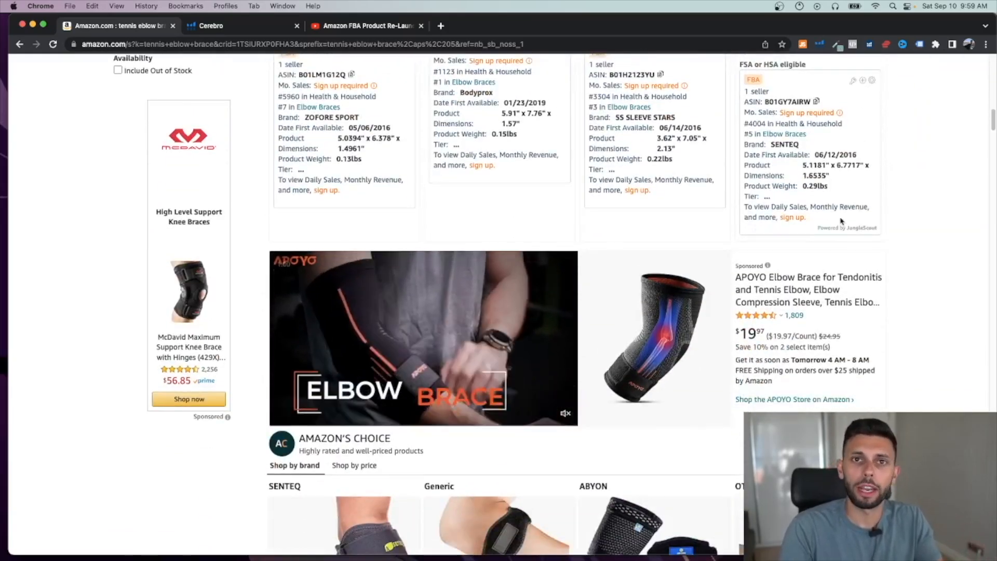
{"action": "scroll", "coordinate": [841, 220], "scroll_direction": "up", "scroll_amount": 13}
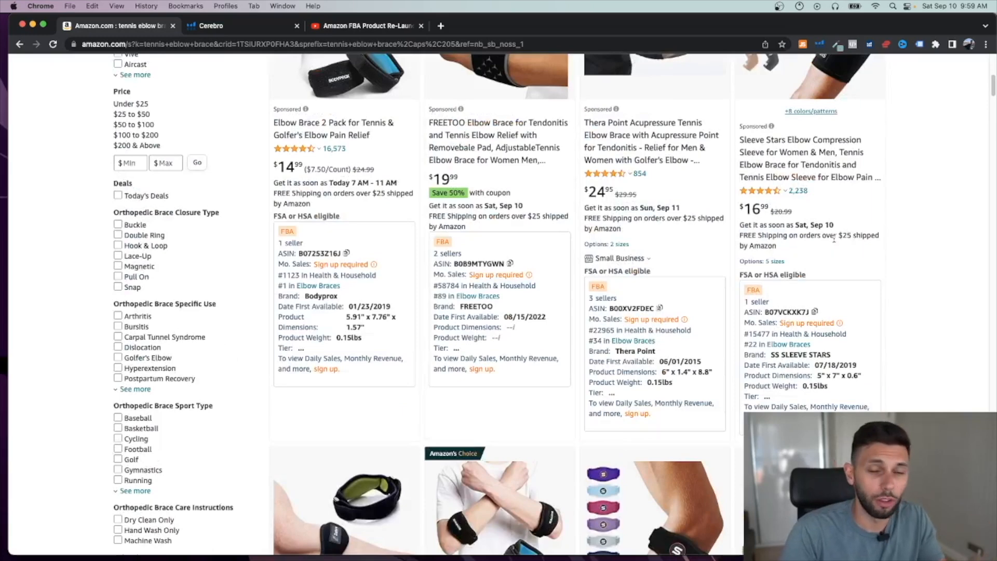
- Return to the Cerebro results and review the Ranking Competitors (count) filter against the entered product ASINs
{"action": "left_click", "coordinate": [249, 25]}
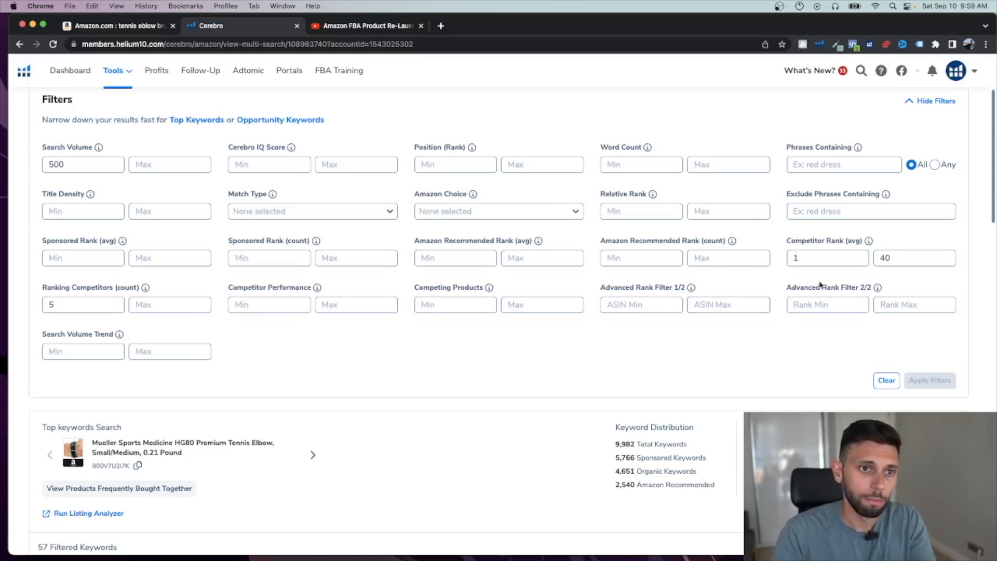
{"action": "left_click_drag", "start_coordinate": [39, 289], "coordinate": [118, 285]}
{"action": "left_click", "coordinate": [117, 285]}
{"action": "scroll", "coordinate": [204, 225], "scroll_direction": "up", "scroll_amount": 3}
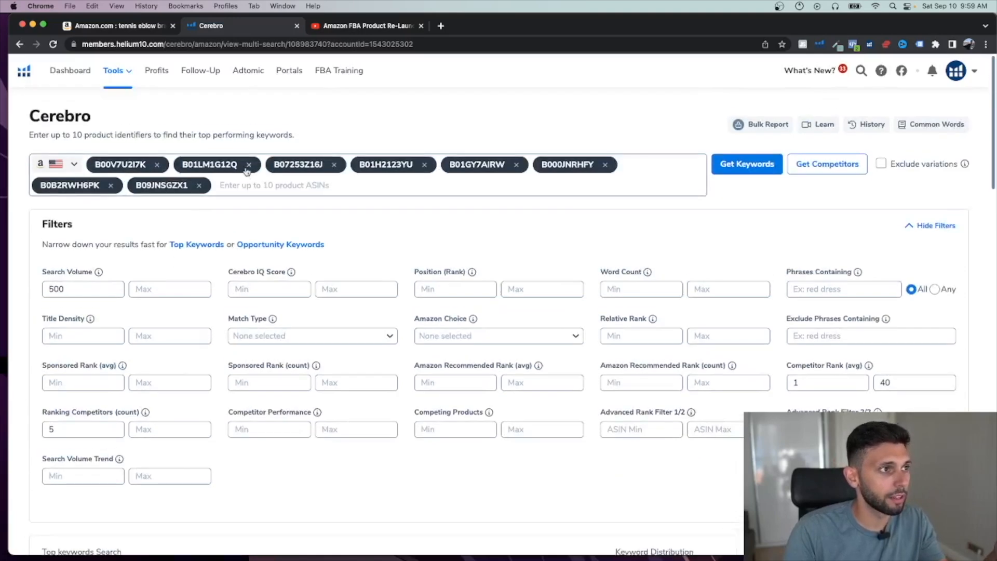
{"action": "scroll", "coordinate": [348, 205], "scroll_direction": "down", "scroll_amount": 3}
{"action": "left_click", "coordinate": [74, 340]}
{"action": "left_click", "coordinate": [39, 341]}
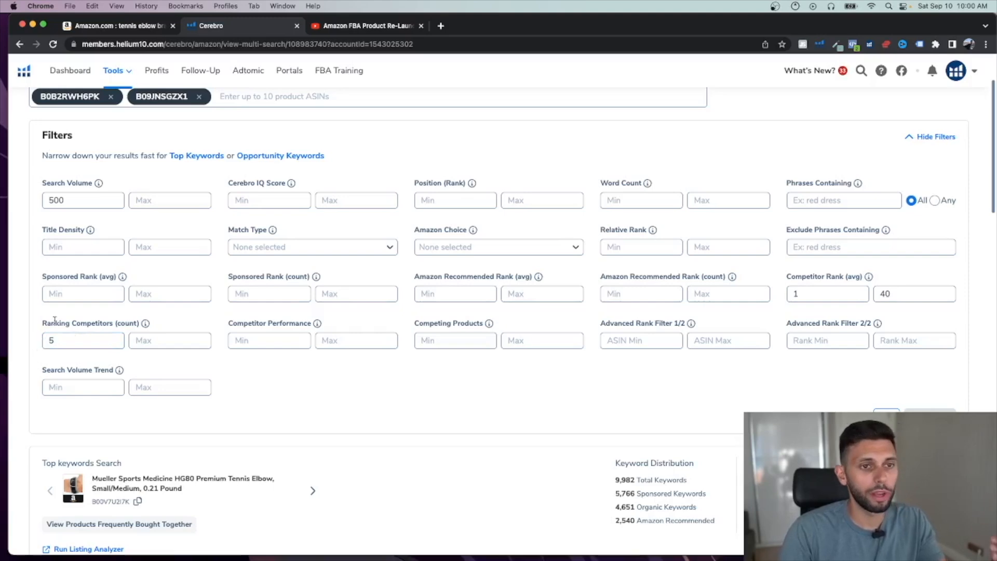
{"action": "scroll", "coordinate": [55, 321], "scroll_direction": "up", "scroll_amount": 1}
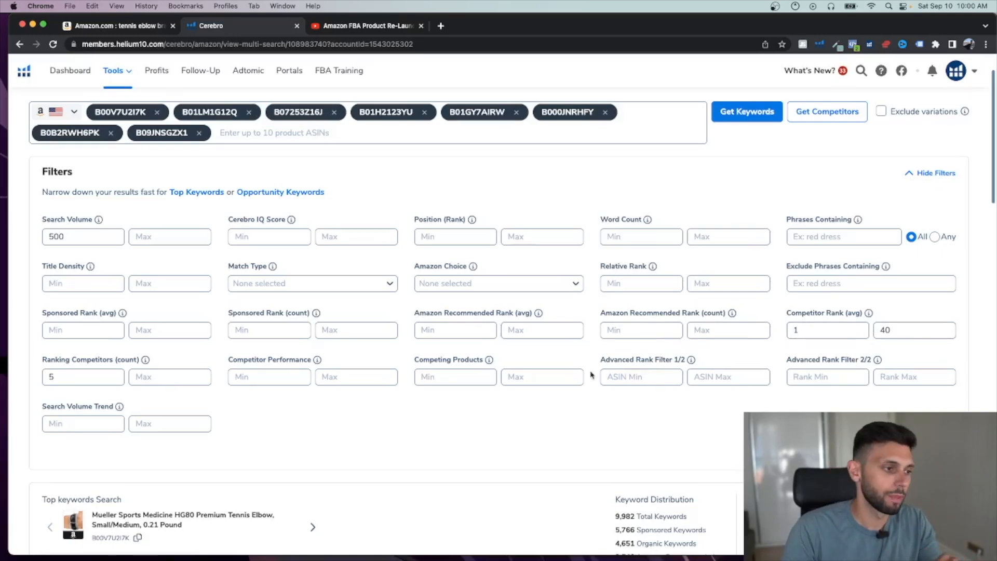
- Examine the Competitor Rank (avg) and Ranking Competitors (count) filter values and the number of filtered keywords
{"action": "scroll", "coordinate": [551, 374], "scroll_direction": "down", "scroll_amount": 2}
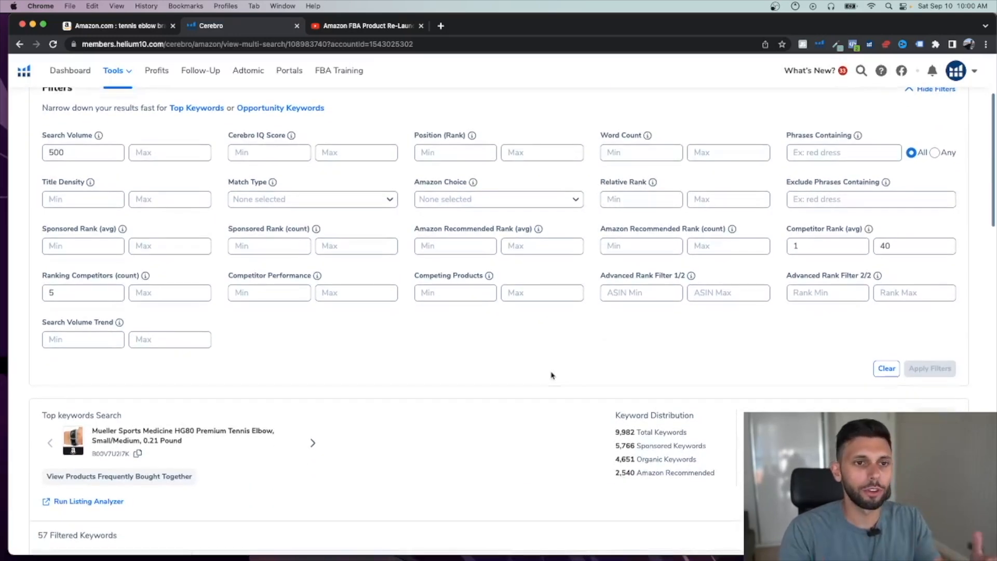
{"action": "left_click_drag", "start_coordinate": [787, 228], "coordinate": [861, 229]}
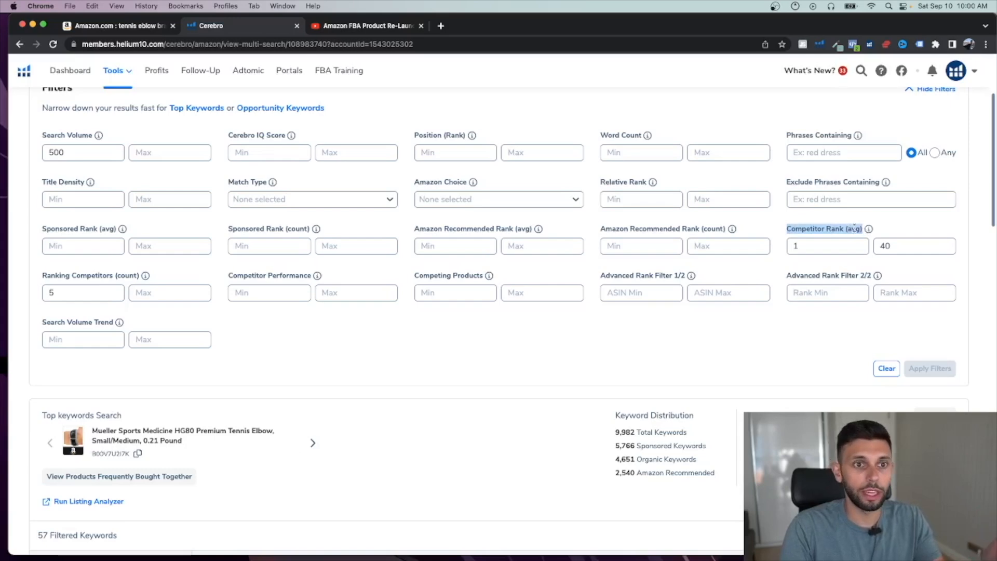
{"action": "left_click_drag", "start_coordinate": [42, 275], "coordinate": [136, 275]}
{"action": "scroll", "coordinate": [396, 174], "scroll_direction": "up", "scroll_amount": 2}
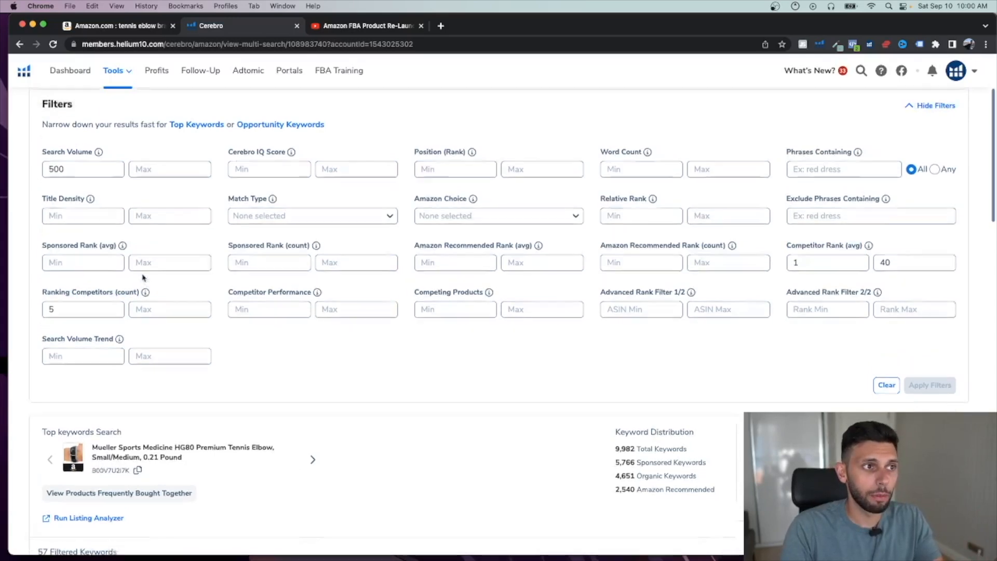
{"action": "scroll", "coordinate": [851, 283], "scroll_direction": "down", "scroll_amount": 2}
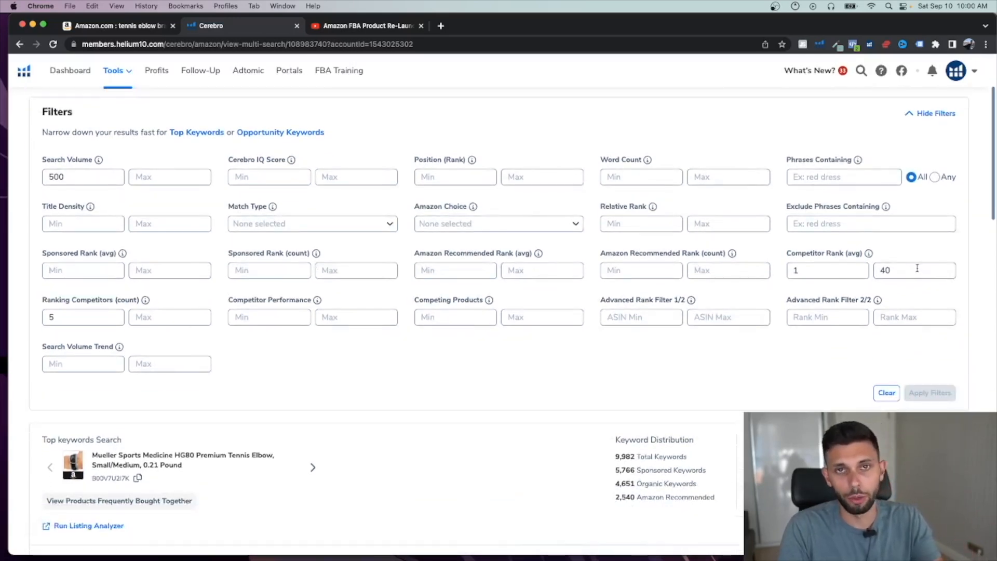
{"action": "scroll", "coordinate": [630, 367], "scroll_direction": "down", "scroll_amount": 5}
{"action": "left_click_drag", "start_coordinate": [34, 376], "coordinate": [130, 372]}
{"action": "left_click", "coordinate": [132, 373]}
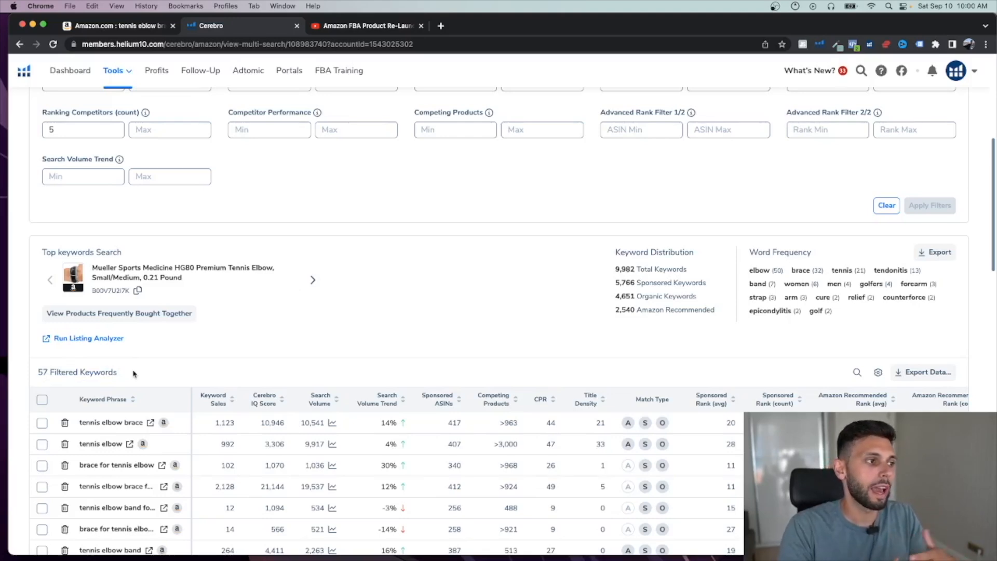
- Set the maximum average competitor rank to 50 and the minimum ranking competitors count to 3
{"action": "scroll", "coordinate": [543, 356], "scroll_direction": "up", "scroll_amount": 5}
{"action": "left_click", "coordinate": [912, 273]}
{"action": "key", "text": "BackSpace"}
{"action": "key", "text": "BackSpace"}
{"action": "type", "text": "50"}
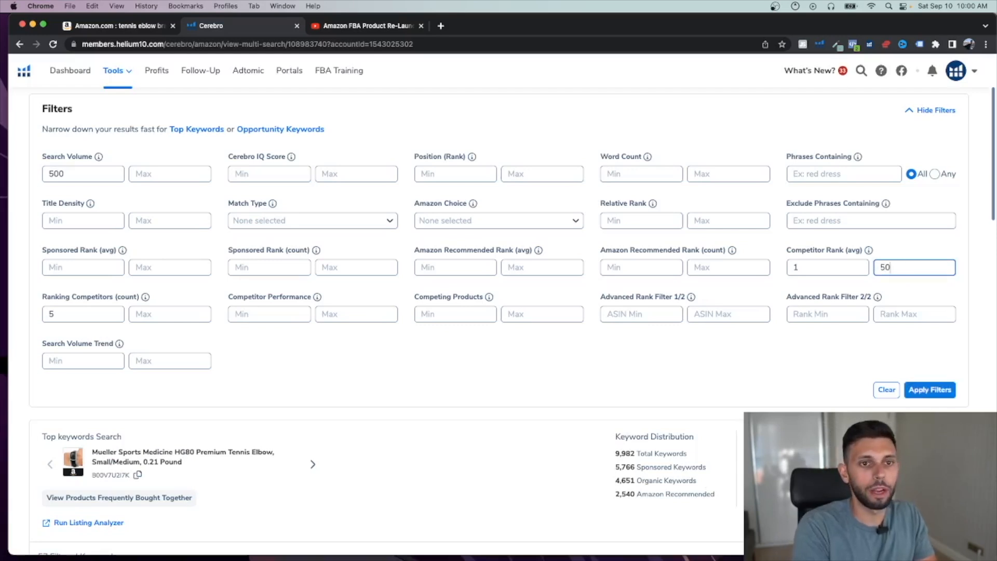
{"action": "left_click", "coordinate": [75, 308]}
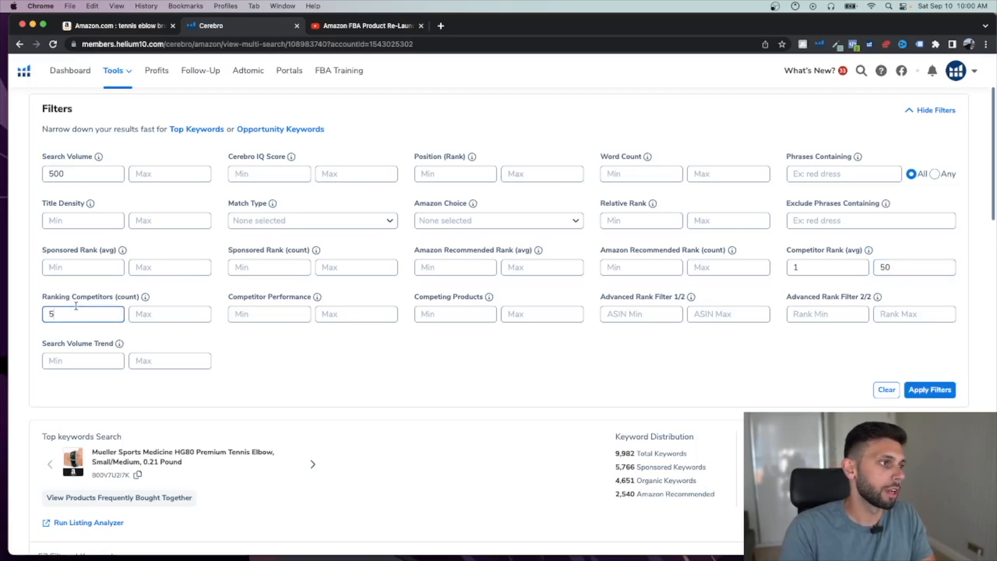
{"action": "type", "text": "3"}
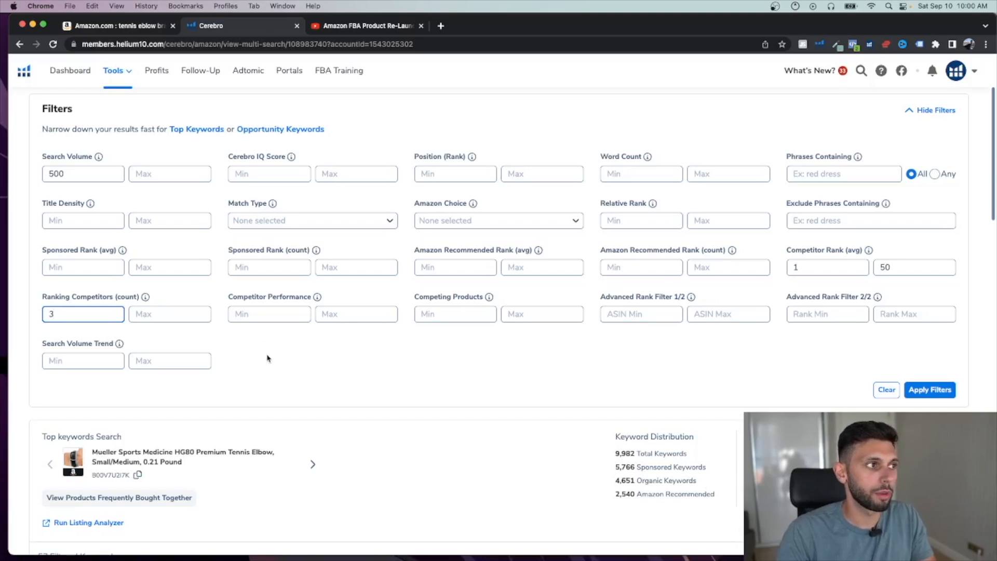
- Lower the minimum search volume to 300, apply the filters and check the resulting keyword list
{"action": "double_click", "coordinate": [88, 173]}
{"action": "type", "text": "3"}
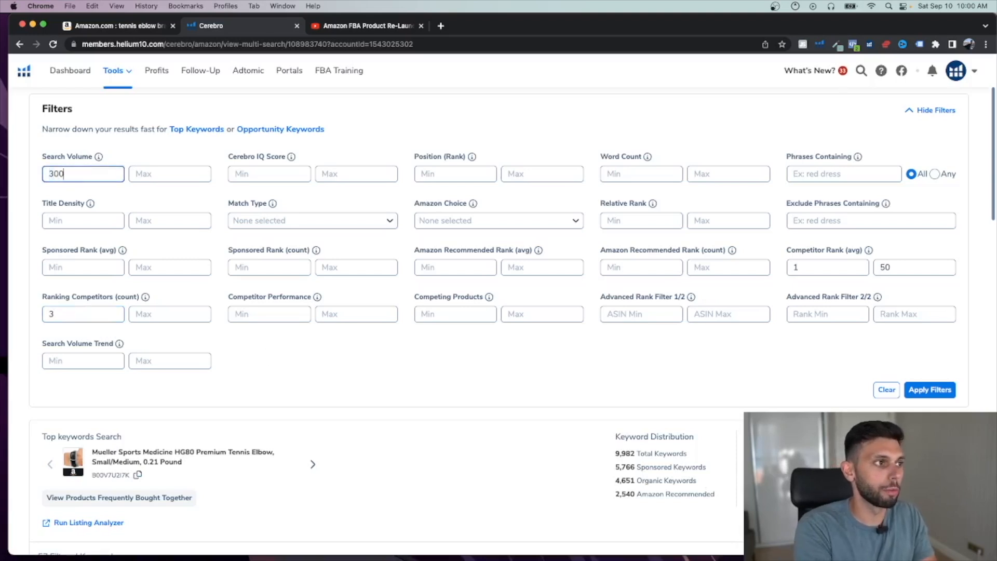
{"action": "left_click", "coordinate": [914, 390]}
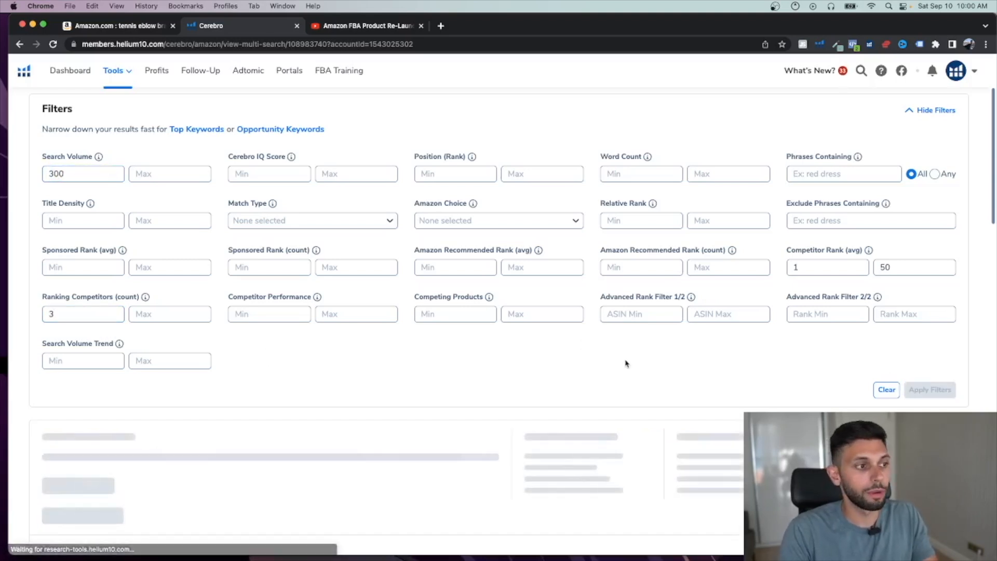
{"action": "scroll", "coordinate": [539, 364], "scroll_direction": "down", "scroll_amount": 1}
{"action": "scroll", "coordinate": [539, 364], "scroll_direction": "down", "scroll_amount": 5}
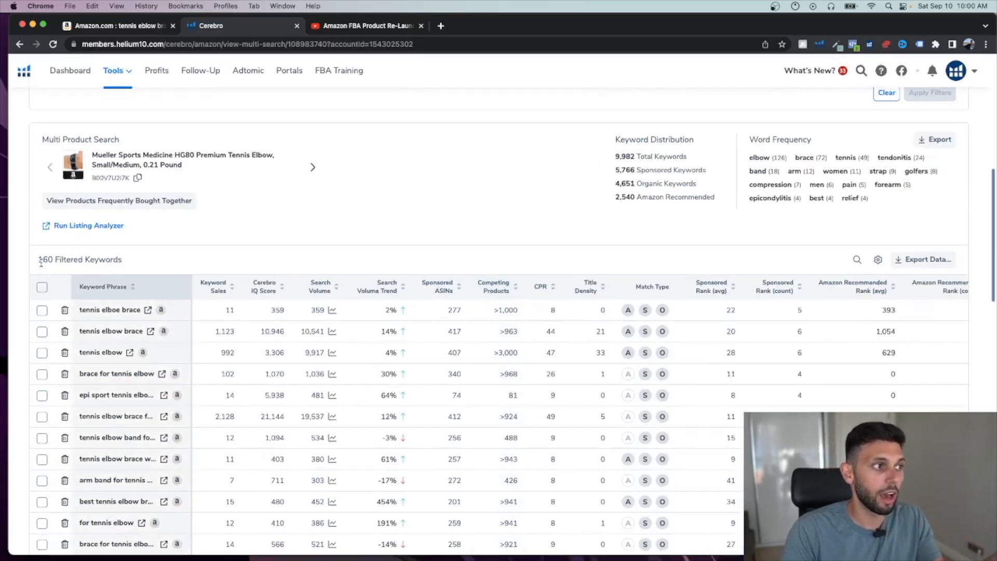
- Reapply the Top Keywords preset to replace the custom filters, and check the filtered keyword list
{"action": "scroll", "coordinate": [189, 291], "scroll_direction": "up", "scroll_amount": 2}
{"action": "scroll", "coordinate": [190, 291], "scroll_direction": "up", "scroll_amount": 2}
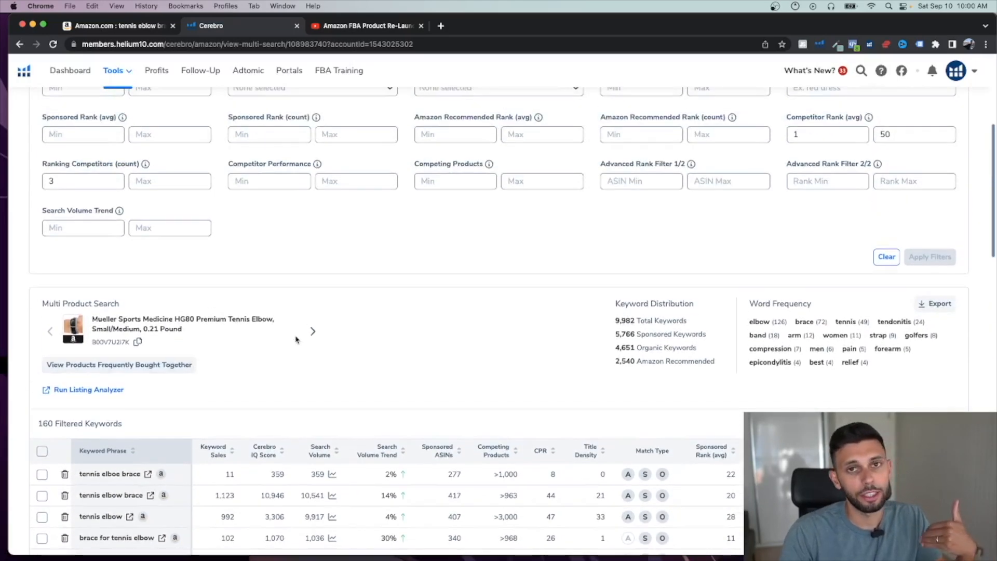
{"action": "scroll", "coordinate": [83, 234], "scroll_direction": "up", "scroll_amount": 2}
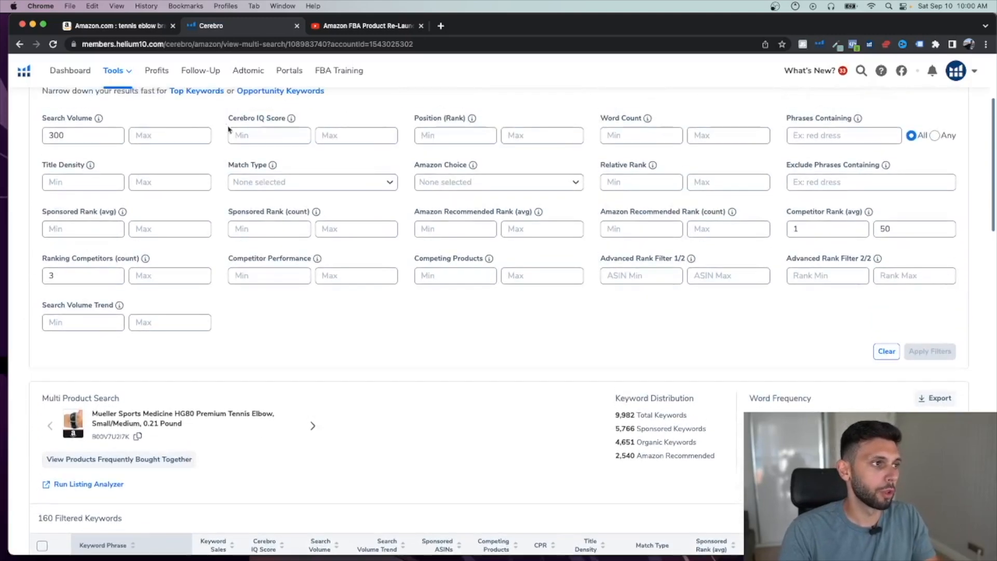
{"action": "left_click", "coordinate": [200, 97]}
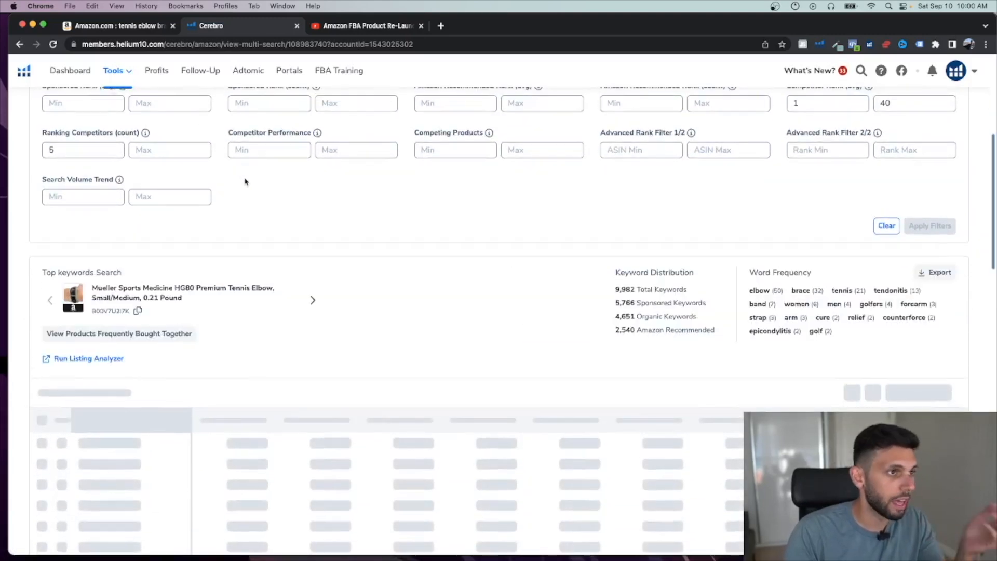
{"action": "scroll", "coordinate": [320, 261], "scroll_direction": "up", "scroll_amount": 2}
{"action": "scroll", "coordinate": [325, 292], "scroll_direction": "down", "scroll_amount": 2}
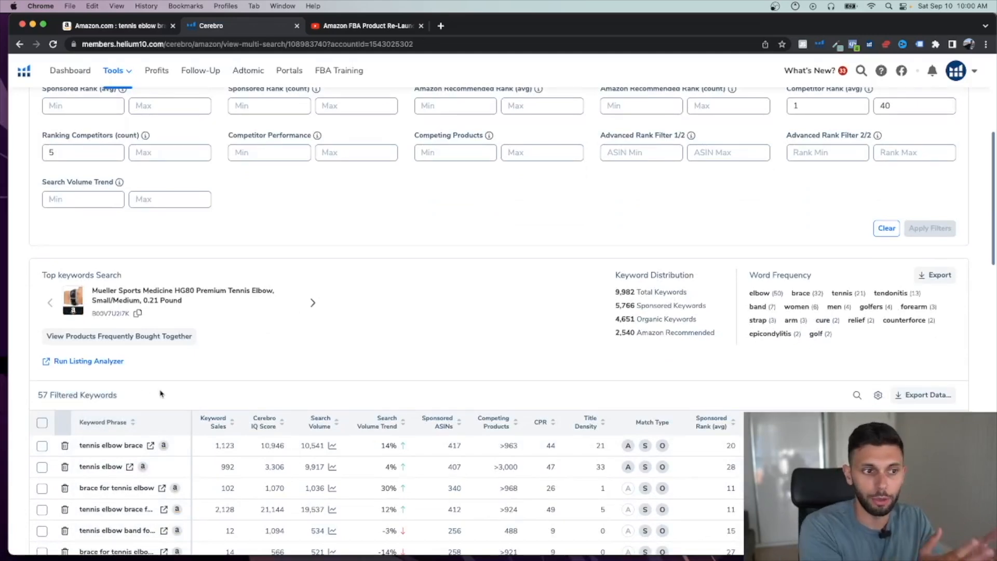
{"action": "scroll", "coordinate": [519, 337], "scroll_direction": "up", "scroll_amount": 2}
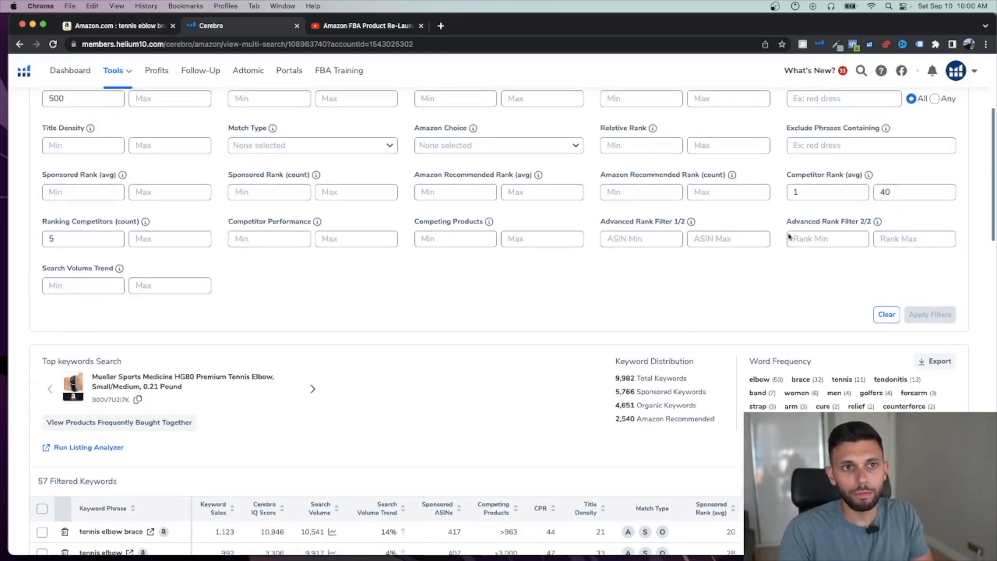
- Set the maximum average competitor rank to 30 and the minimum ranking competitors count to 8, and check the entered ASINs
{"action": "left_click", "coordinate": [889, 193]}
{"action": "key", "text": "BackSpace"}
{"action": "key", "text": "BackSpace"}
{"action": "type", "text": "3"}
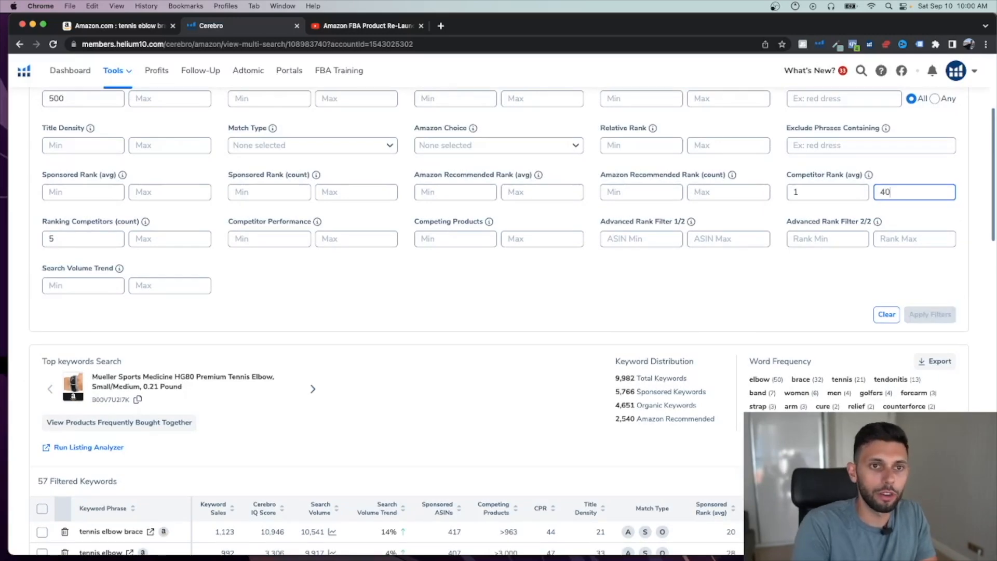
{"action": "left_click", "coordinate": [60, 239]}
{"action": "key", "text": "BackSpace"}
{"action": "type", "text": "7"}
{"action": "scroll", "coordinate": [93, 237], "scroll_direction": "up", "scroll_amount": 1}
{"action": "scroll", "coordinate": [92, 239], "scroll_direction": "down", "scroll_amount": 1}
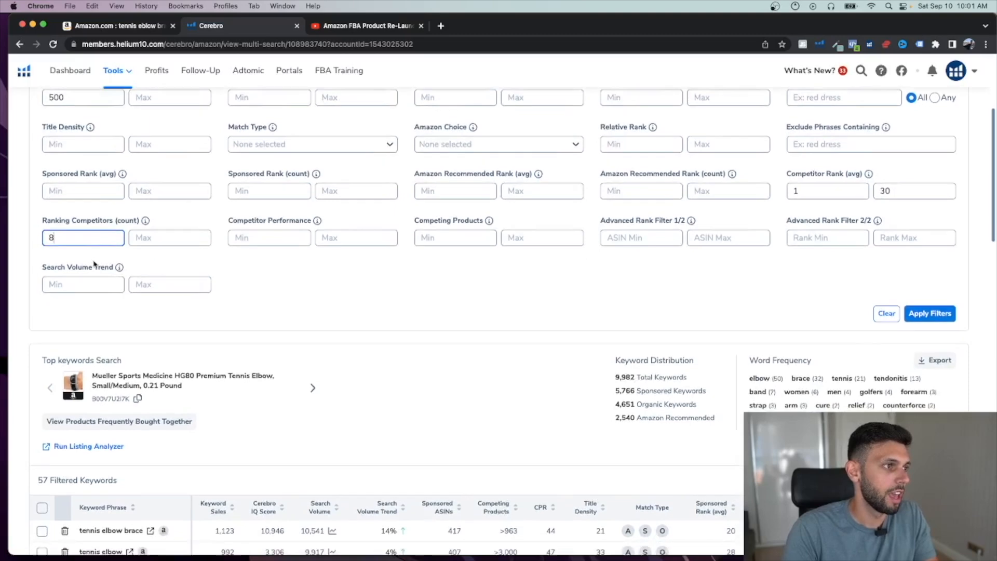
{"action": "left_click", "coordinate": [244, 227]}
{"action": "scroll", "coordinate": [207, 223], "scroll_direction": "up", "scroll_amount": 1}
{"action": "scroll", "coordinate": [155, 210], "scroll_direction": "up", "scroll_amount": 4}
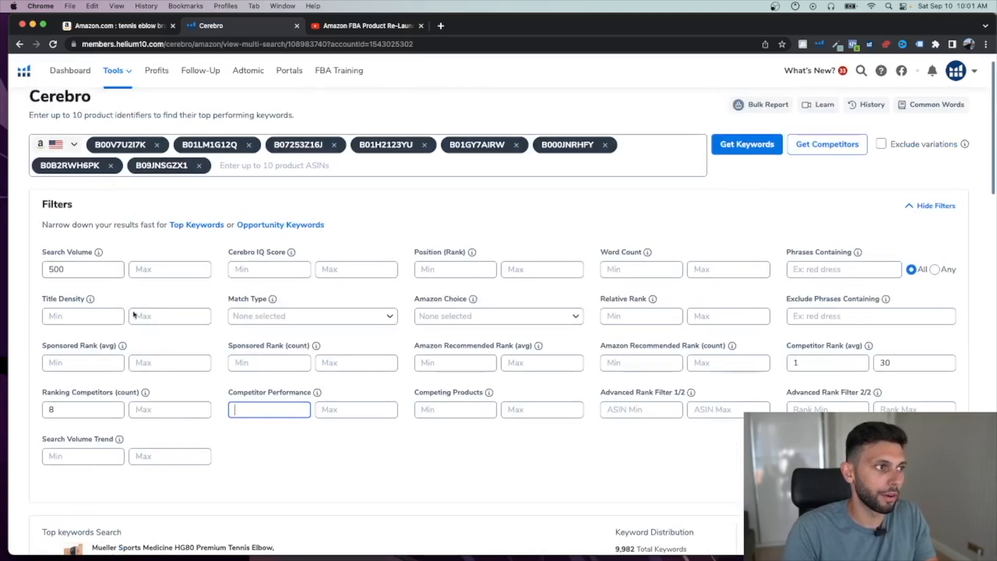
- Sort the filtered keyword table by search volume from highest to lowest
{"action": "scroll", "coordinate": [133, 314], "scroll_direction": "down", "scroll_amount": 2}
{"action": "scroll", "coordinate": [584, 375], "scroll_direction": "down", "scroll_amount": 2}
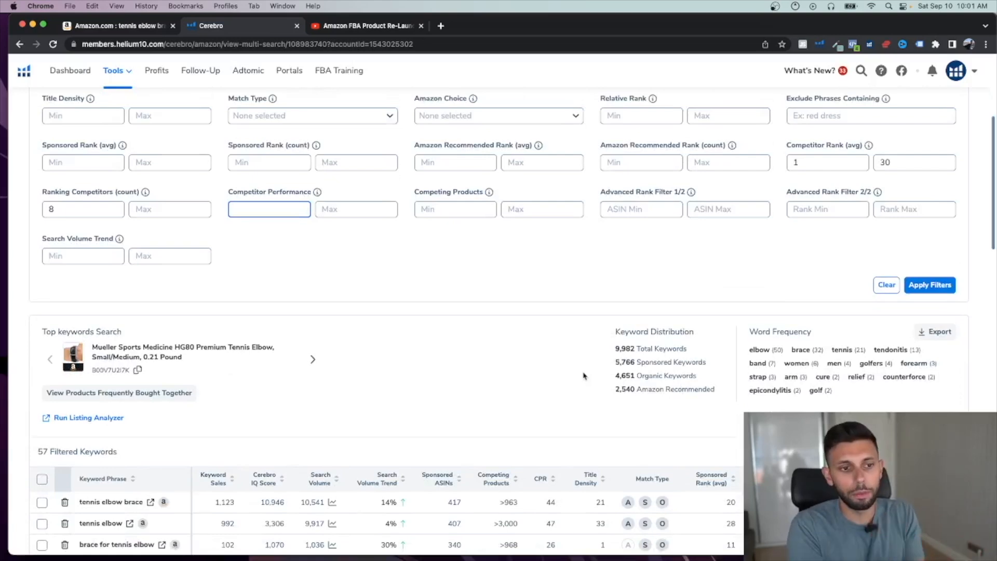
{"action": "left_click", "coordinate": [584, 376]}
{"action": "scroll", "coordinate": [517, 385], "scroll_direction": "down", "scroll_amount": 2}
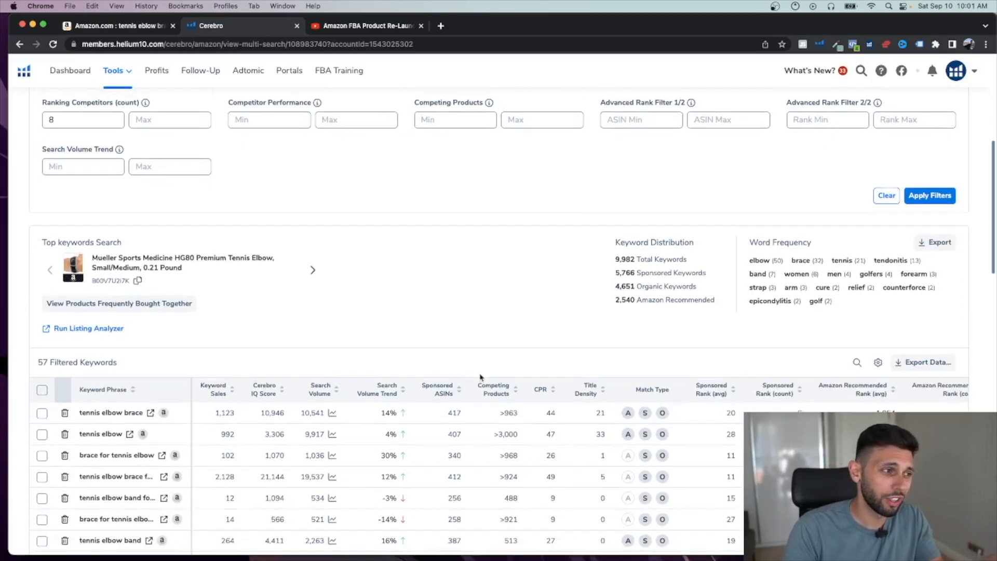
{"action": "scroll", "coordinate": [436, 316], "scroll_direction": "down", "scroll_amount": 1}
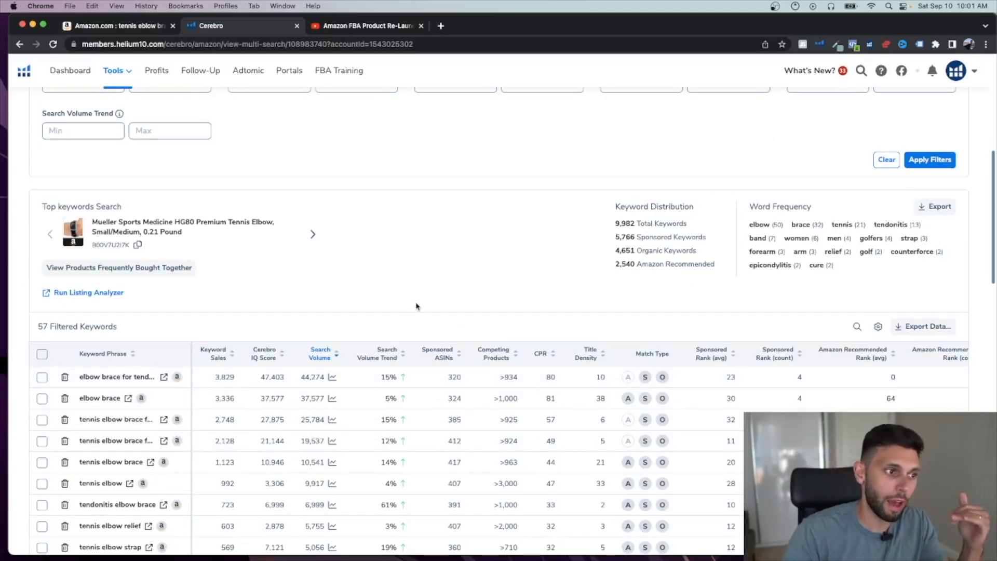
- Review the top keywords by search volume and check the CPR value of the highest-volume keyword
{"action": "scroll", "coordinate": [330, 364], "scroll_direction": "down", "scroll_amount": 1}
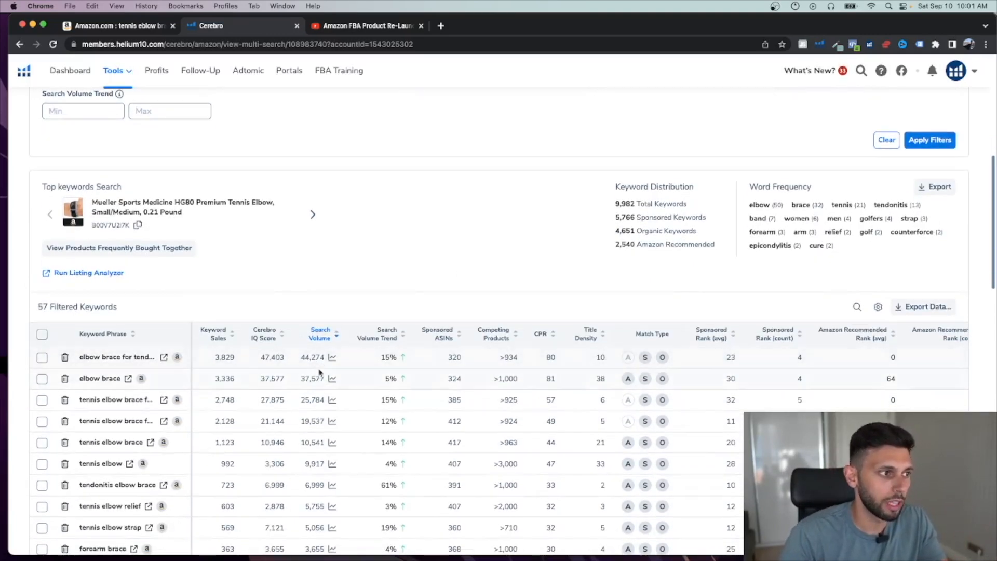
{"action": "scroll", "coordinate": [319, 370], "scroll_direction": "down", "scroll_amount": 1}
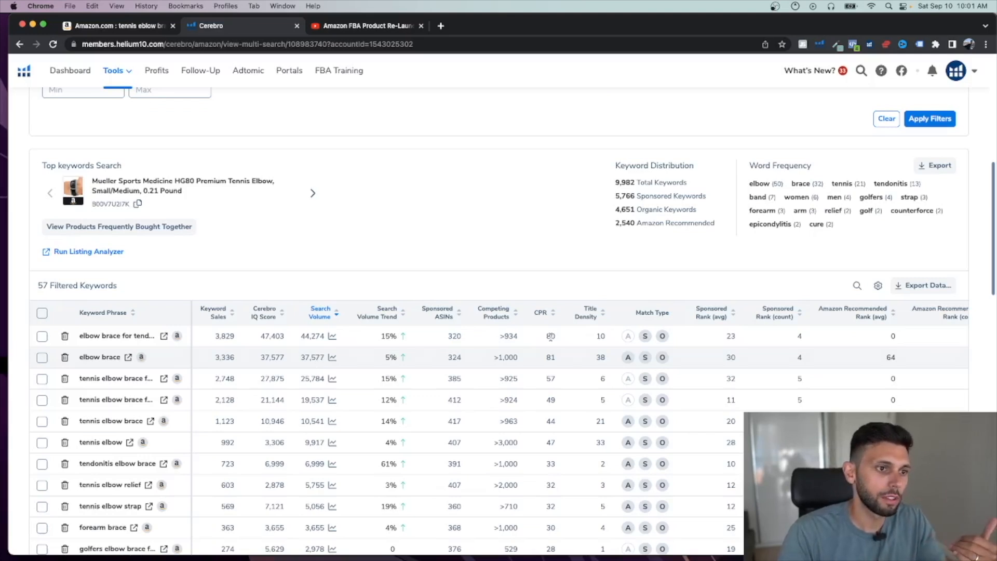
{"action": "left_click_drag", "start_coordinate": [559, 343], "coordinate": [547, 338]}
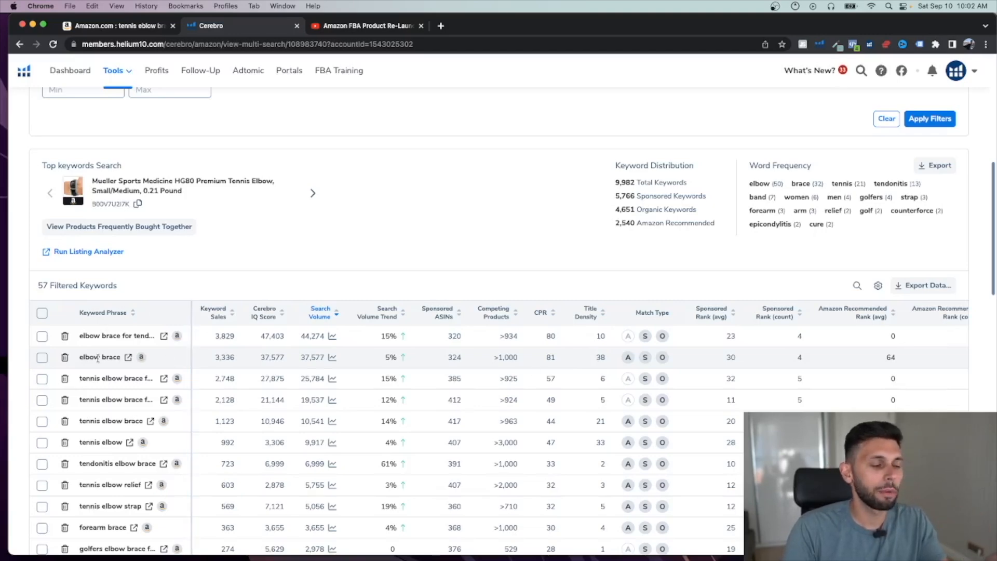
- Look over the Amazon search results for tennis elbow brace, and return to the Cerebro keyword table
{"action": "left_click", "coordinate": [118, 25]}
{"action": "scroll", "coordinate": [361, 227], "scroll_direction": "up", "scroll_amount": 10}
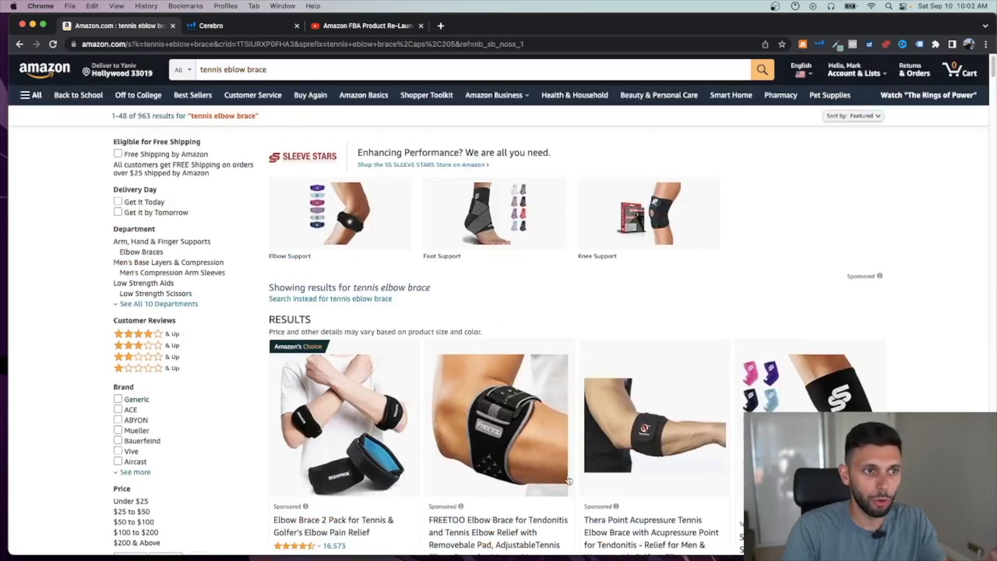
{"action": "scroll", "coordinate": [362, 227], "scroll_direction": "down", "scroll_amount": 2}
{"action": "scroll", "coordinate": [362, 226], "scroll_direction": "down", "scroll_amount": 2}
{"action": "left_click", "coordinate": [234, 25]}
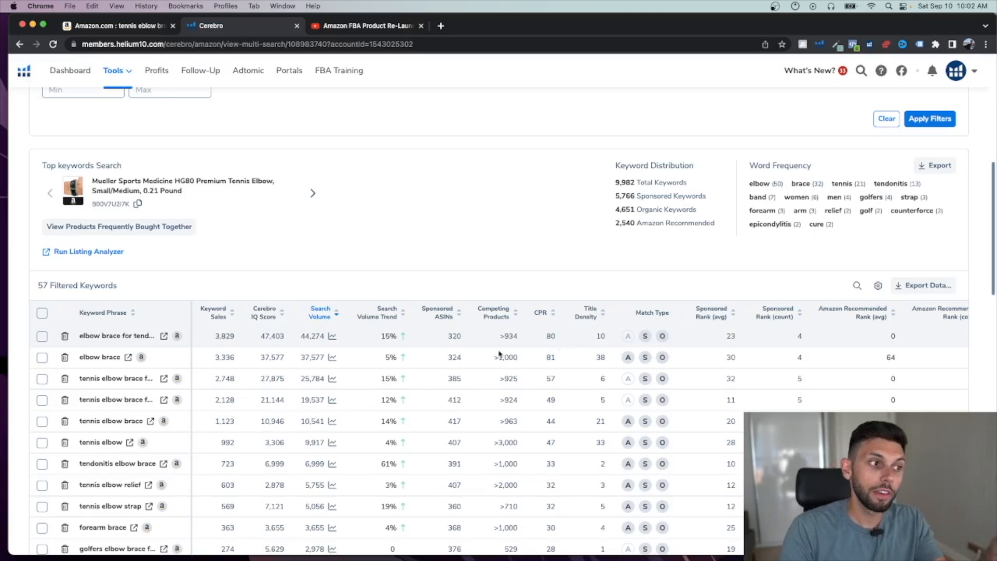
- Check the Cerebro IQ score and title density of the highest-volume keyword, glancing at the Amazon results for comparison
{"action": "double_click", "coordinate": [262, 337]}
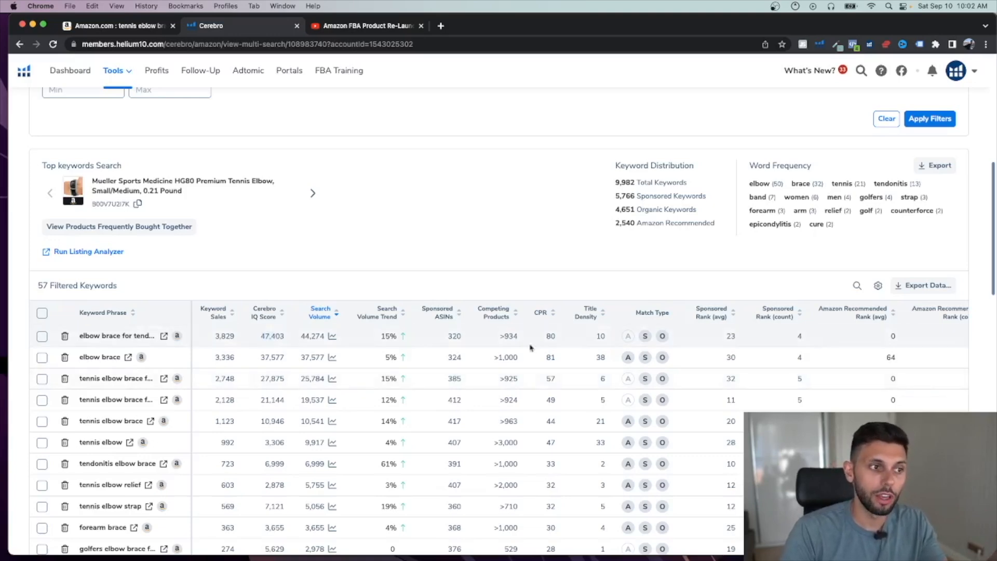
{"action": "double_click", "coordinate": [600, 336]}
{"action": "left_click", "coordinate": [119, 26]}
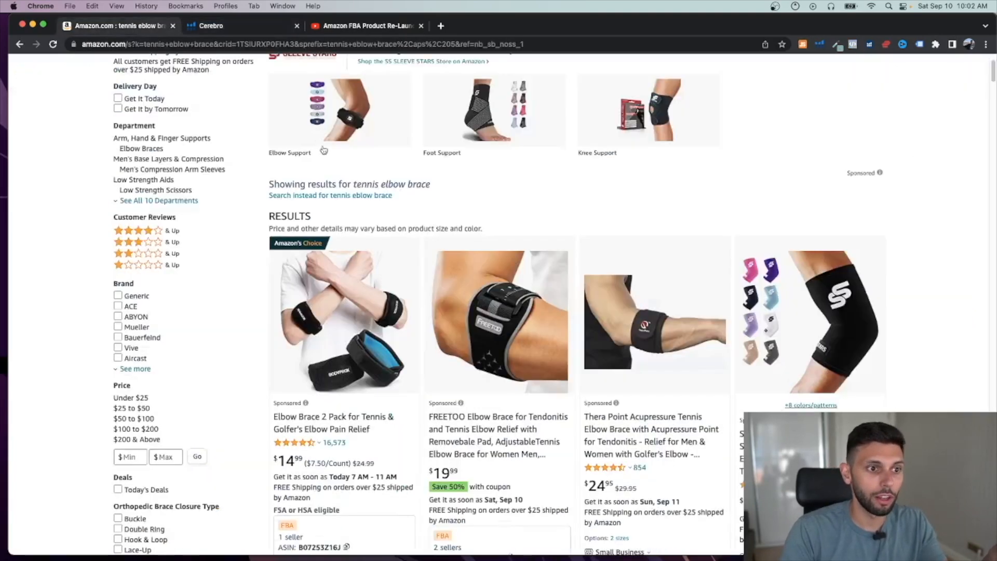
{"action": "left_click", "coordinate": [239, 30]}
{"action": "left_click", "coordinate": [625, 282]}
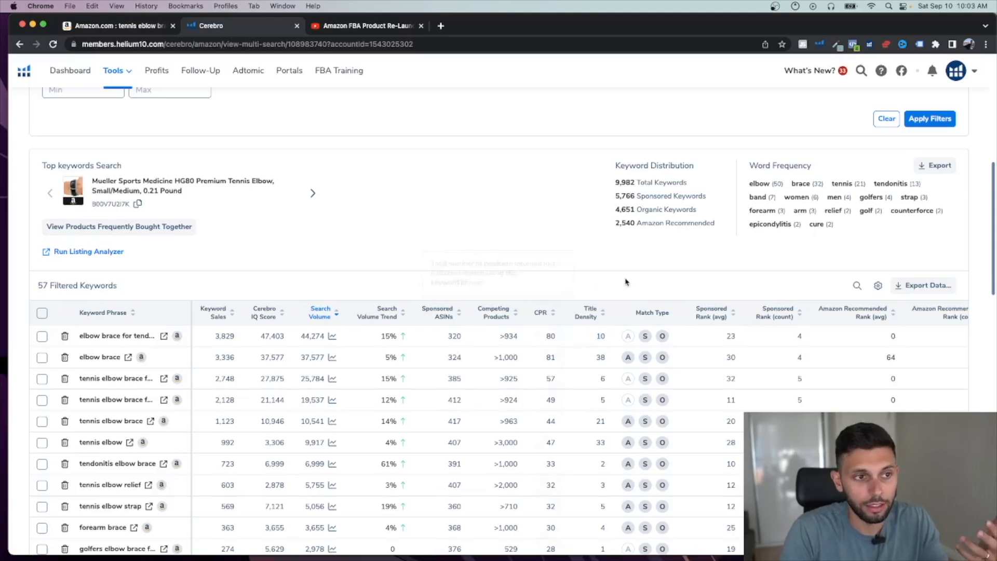
{"action": "mouse_move", "coordinate": [260, 337]}
{"action": "left_mouse_down"}
{"action": "mouse_move", "coordinate": [284, 336]}
{"action": "mouse_move", "coordinate": [257, 337]}
{"action": "left_mouse_up"}
{"action": "left_click", "coordinate": [284, 336]}
{"action": "left_click", "coordinate": [262, 336]}
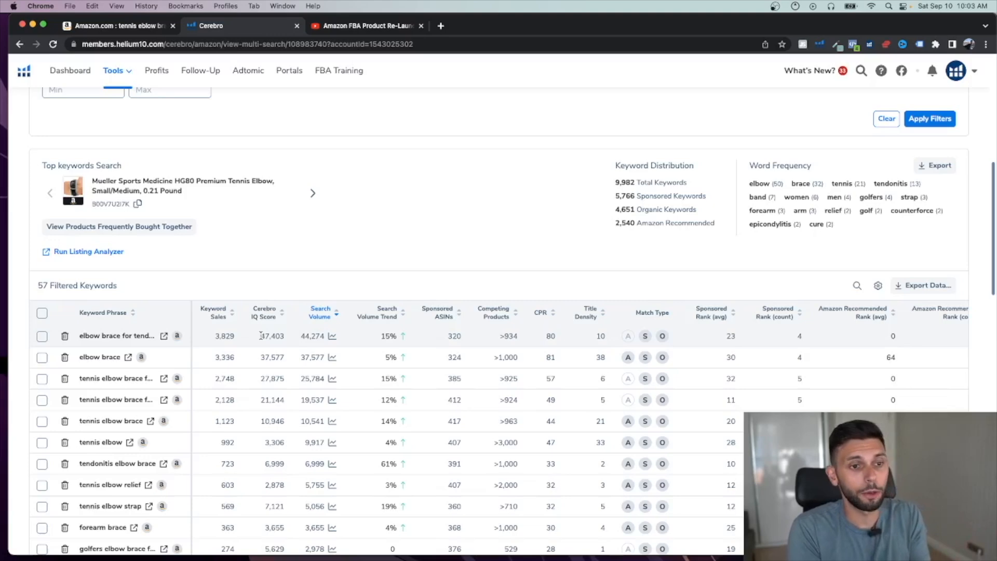
- Review the rest of the filtered keyword list and check the search volume of the "tennis elbow" keyword
{"action": "scroll", "coordinate": [468, 441], "scroll_direction": "down", "scroll_amount": 1}
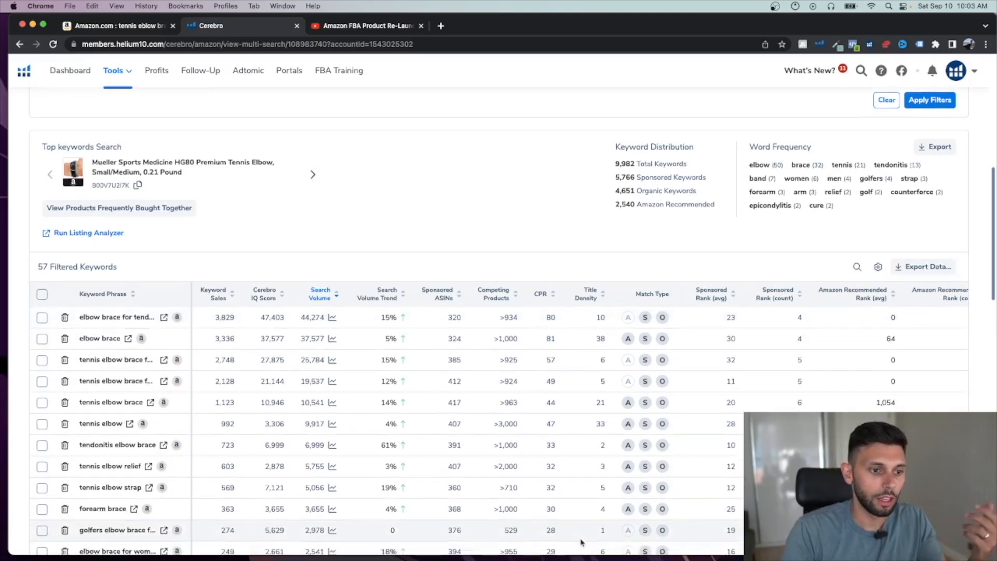
{"action": "scroll", "coordinate": [599, 431], "scroll_direction": "down", "scroll_amount": 2}
{"action": "scroll", "coordinate": [604, 433], "scroll_direction": "down", "scroll_amount": 1}
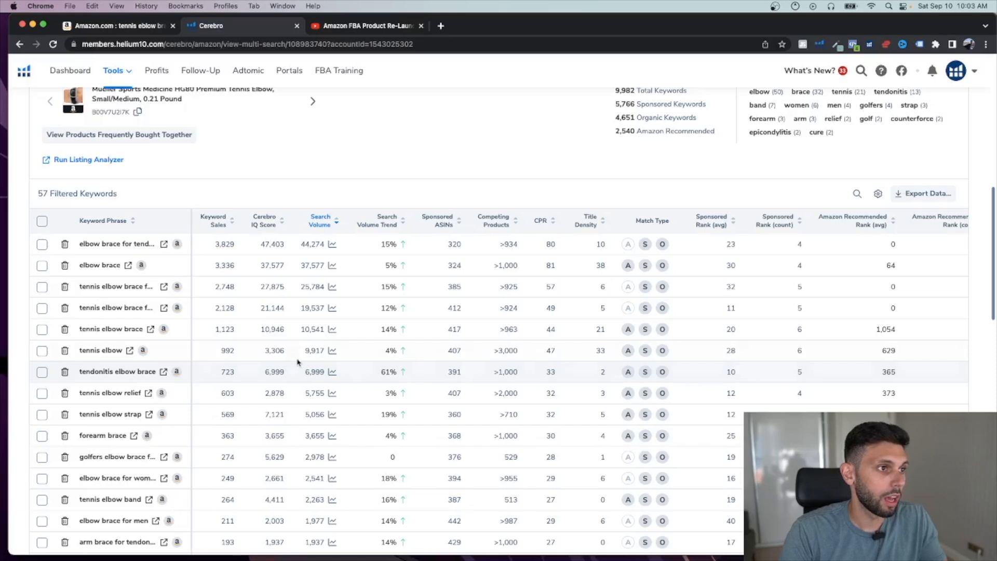
{"action": "left_click_drag", "start_coordinate": [303, 351], "coordinate": [318, 348]}
{"action": "left_click", "coordinate": [320, 349]}
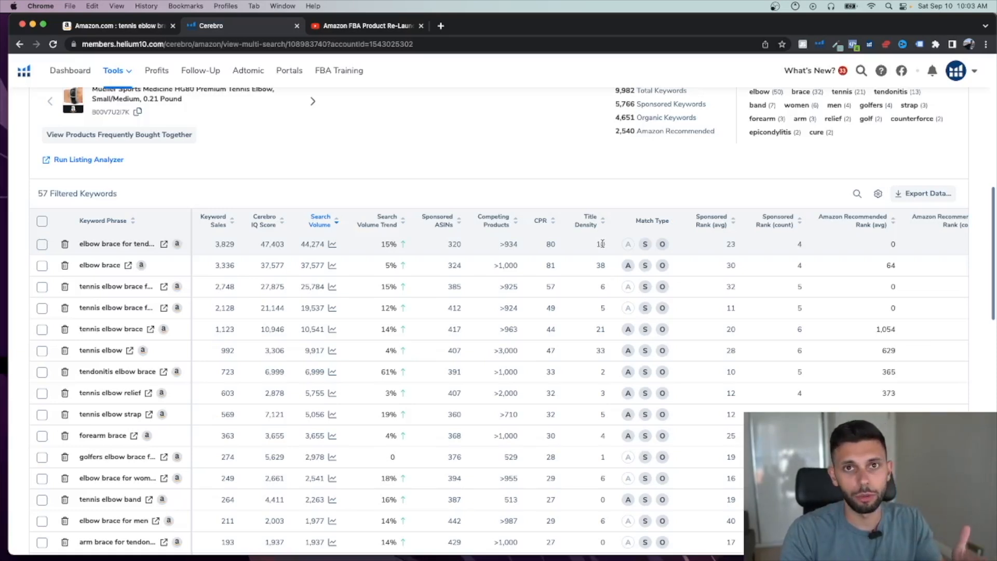
- Select all the listed keywords and export them to the Frankenstein keyword processor
{"action": "left_click", "coordinate": [42, 221]}
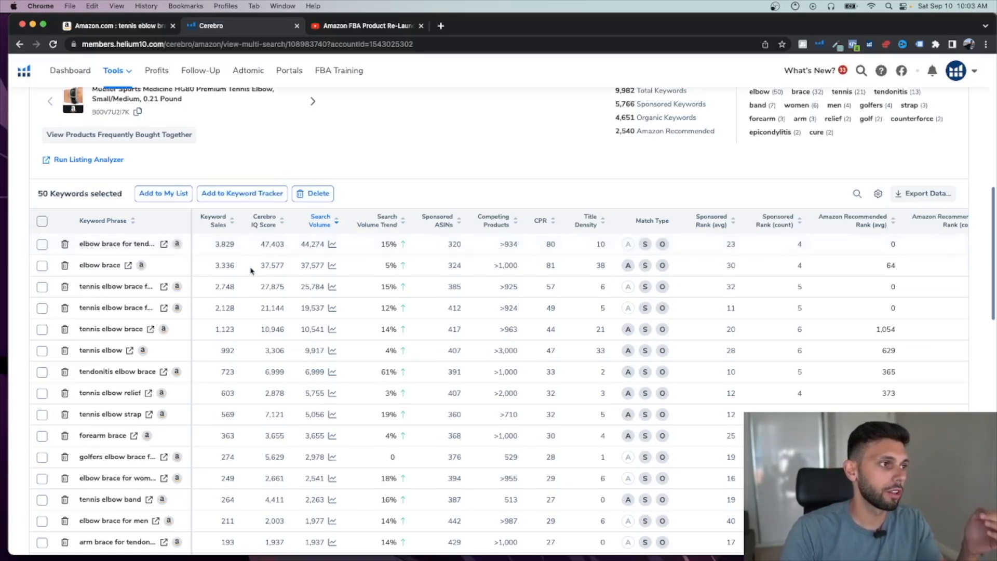
{"action": "scroll", "coordinate": [667, 203], "scroll_direction": "up", "scroll_amount": 1}
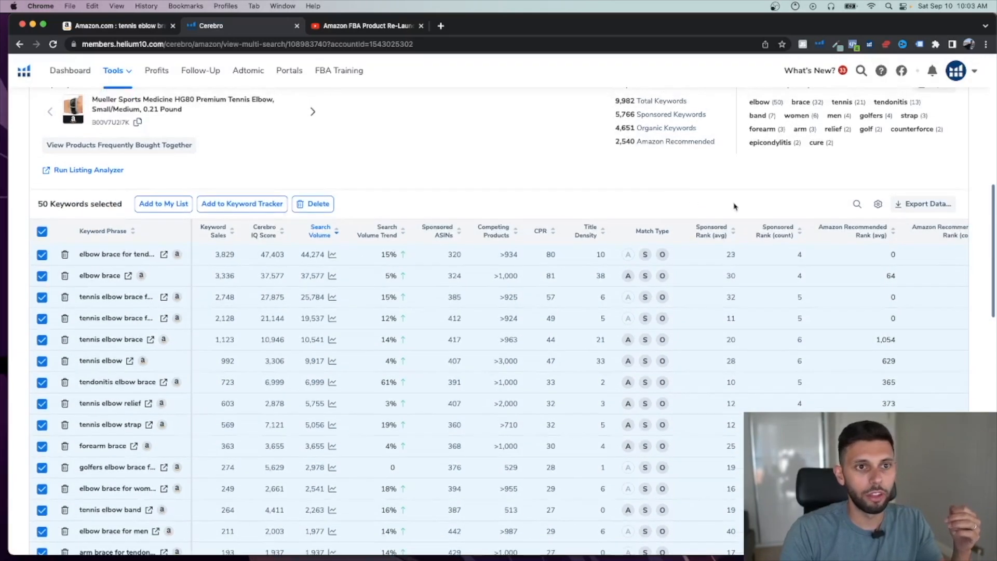
{"action": "left_click", "coordinate": [923, 204]}
{"action": "left_click", "coordinate": [928, 262]}
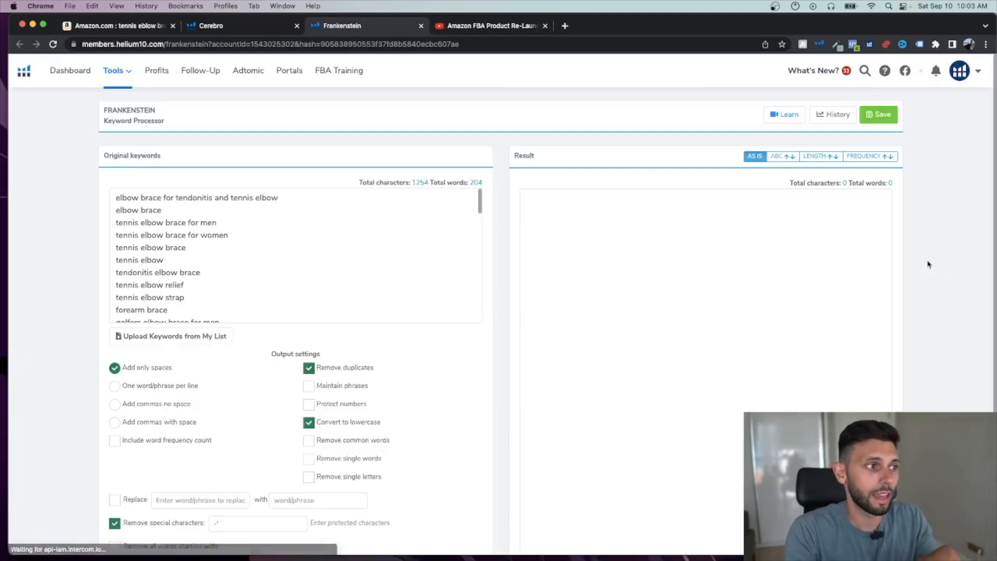
- Process the keywords in Frankenstein with spaces only and duplicates removed, and review the resulting word list
{"action": "scroll", "coordinate": [497, 287], "scroll_direction": "down", "scroll_amount": 2}
{"action": "scroll", "coordinate": [394, 332], "scroll_direction": "down", "scroll_amount": 1}
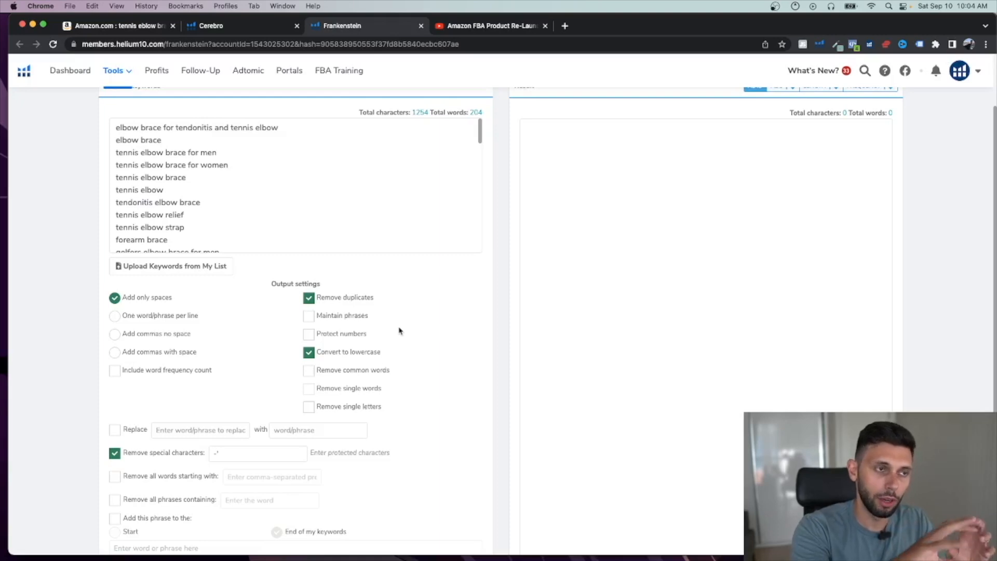
{"action": "scroll", "coordinate": [356, 351], "scroll_direction": "down", "scroll_amount": 4}
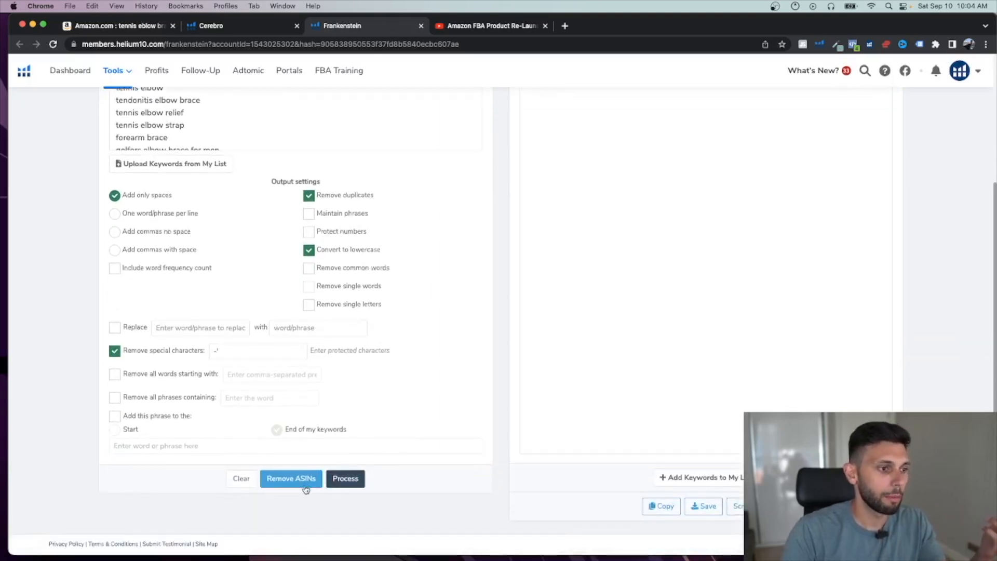
{"action": "scroll", "coordinate": [566, 376], "scroll_direction": "up", "scroll_amount": 5}
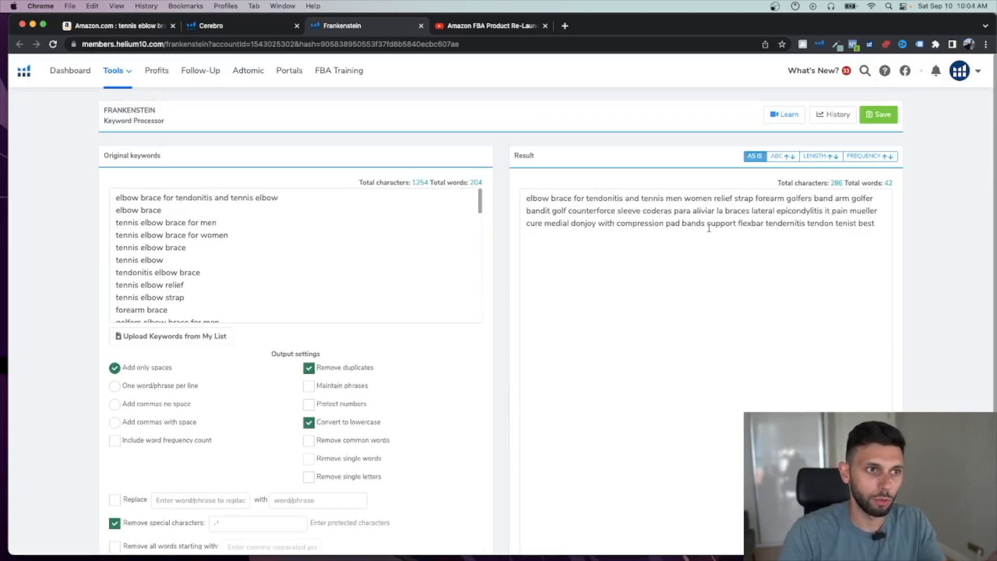
{"action": "left_click", "coordinate": [880, 229]}
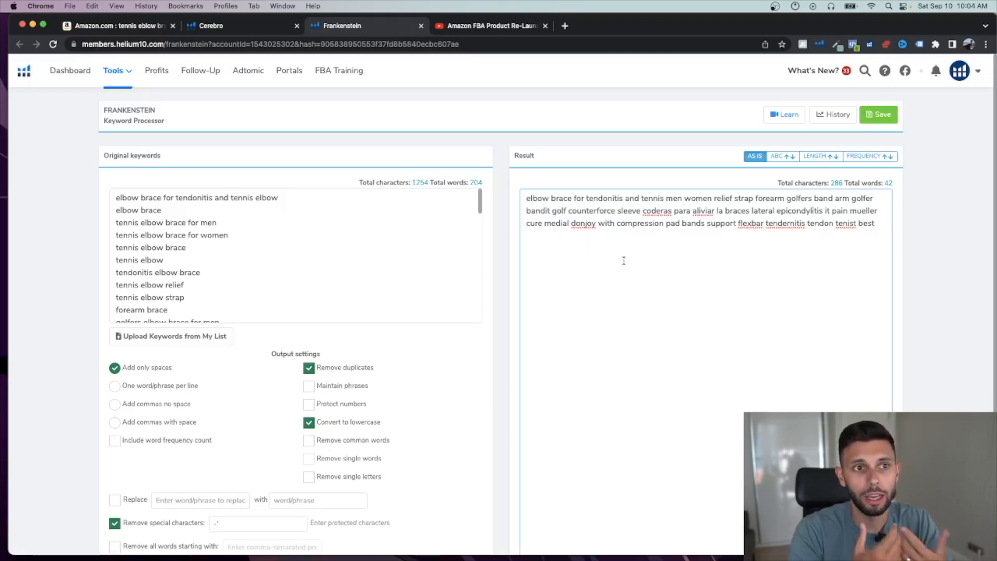
- Reprocess the keywords with phrases maintained, duplicates kept and one phrase per line, and review the resulting list
{"action": "scroll", "coordinate": [453, 354], "scroll_direction": "down", "scroll_amount": 2}
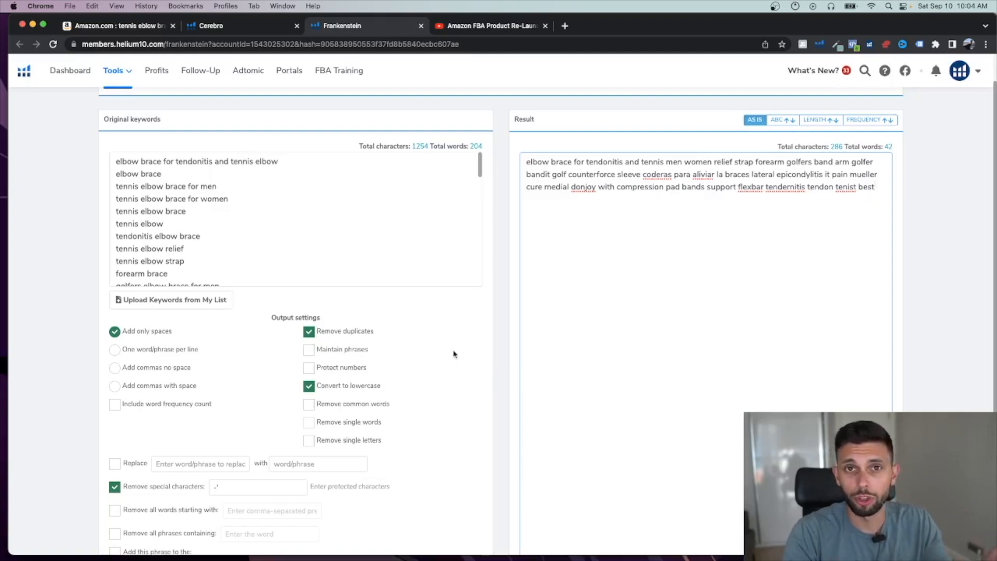
{"action": "left_click", "coordinate": [343, 352]}
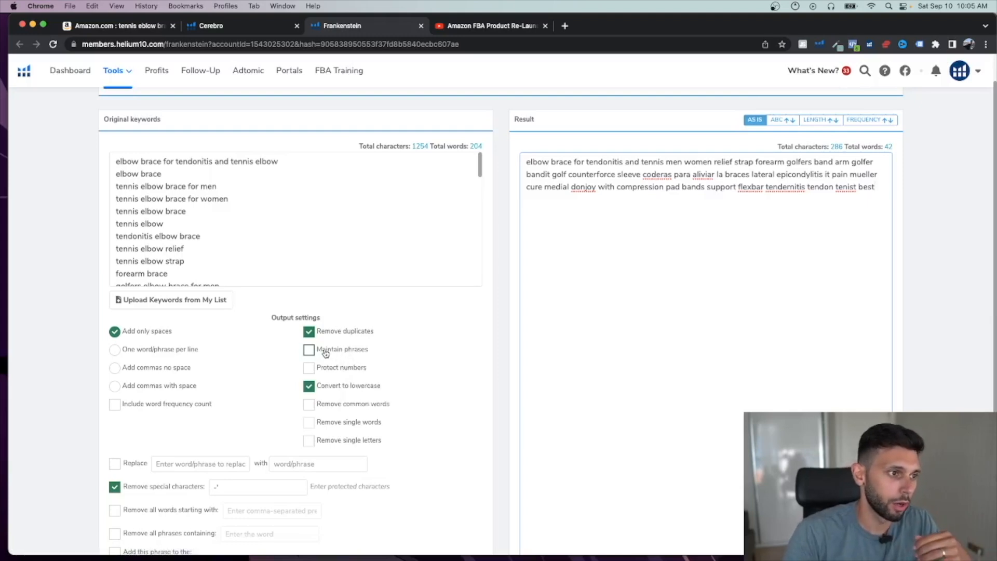
{"action": "left_click", "coordinate": [337, 333]}
{"action": "left_click", "coordinate": [116, 350]}
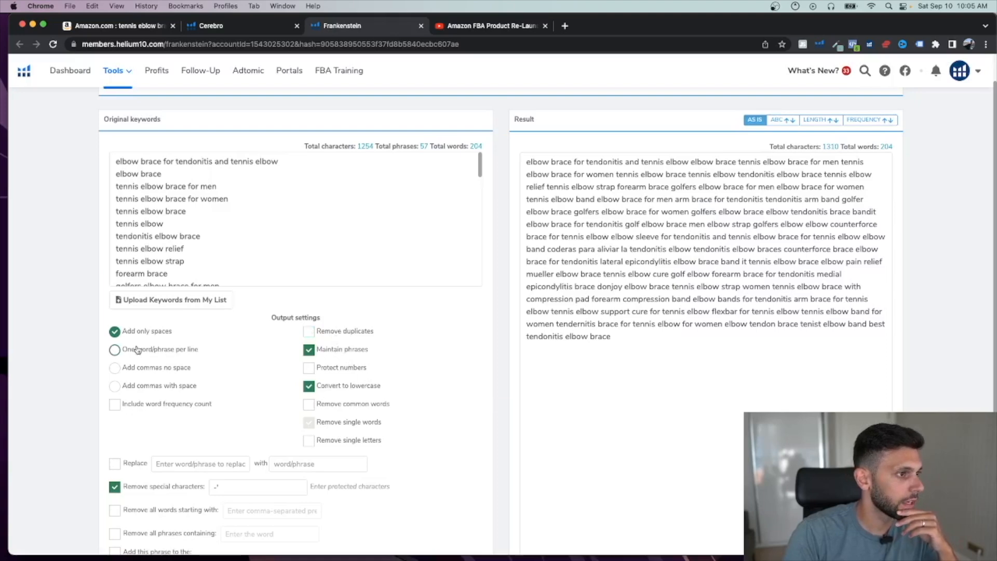
{"action": "scroll", "coordinate": [648, 329], "scroll_direction": "up", "scroll_amount": 2}
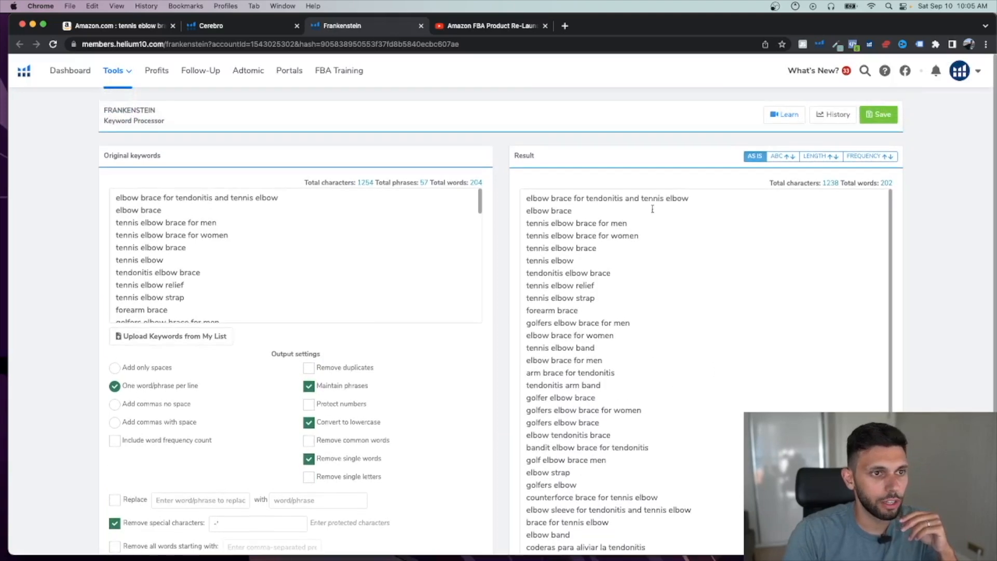
{"action": "scroll", "coordinate": [652, 208], "scroll_direction": "down", "scroll_amount": 15}
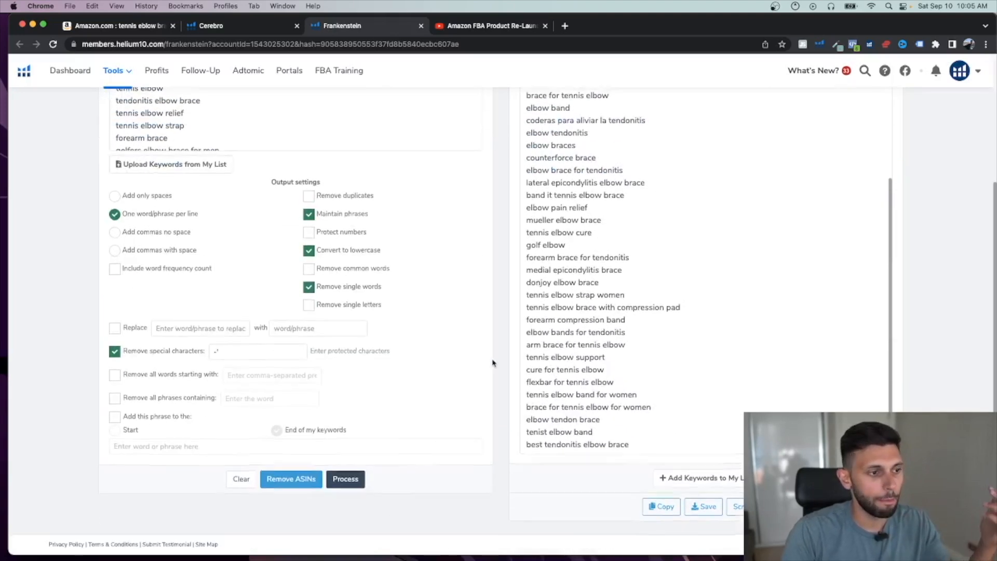
- Send the processed phrases to Scribbles, dismiss the Listing Builder banner, and apply the keyword list
{"action": "left_click", "coordinate": [737, 507]}
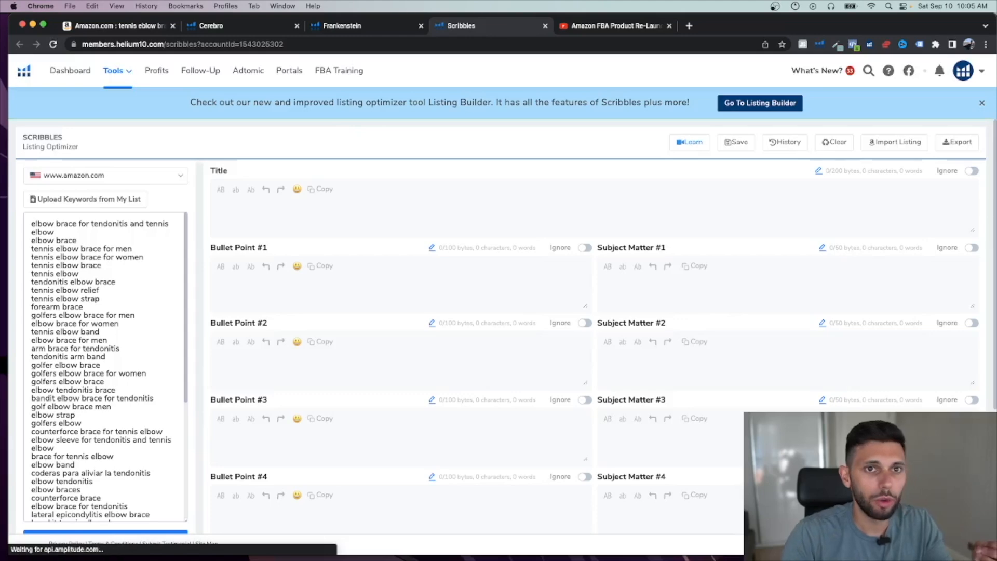
{"action": "left_click", "coordinate": [982, 103]}
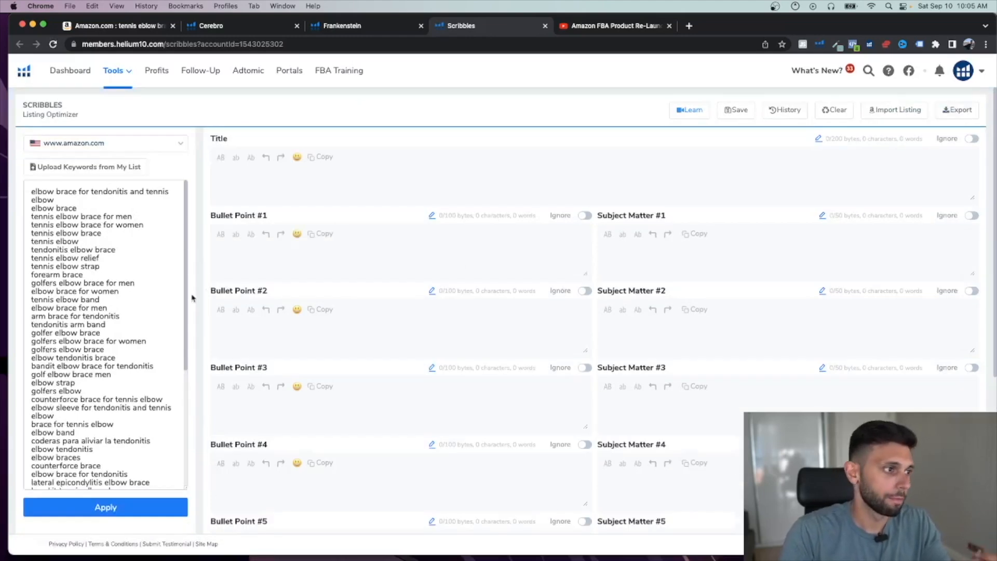
{"action": "scroll", "coordinate": [89, 281], "scroll_direction": "down", "scroll_amount": 5}
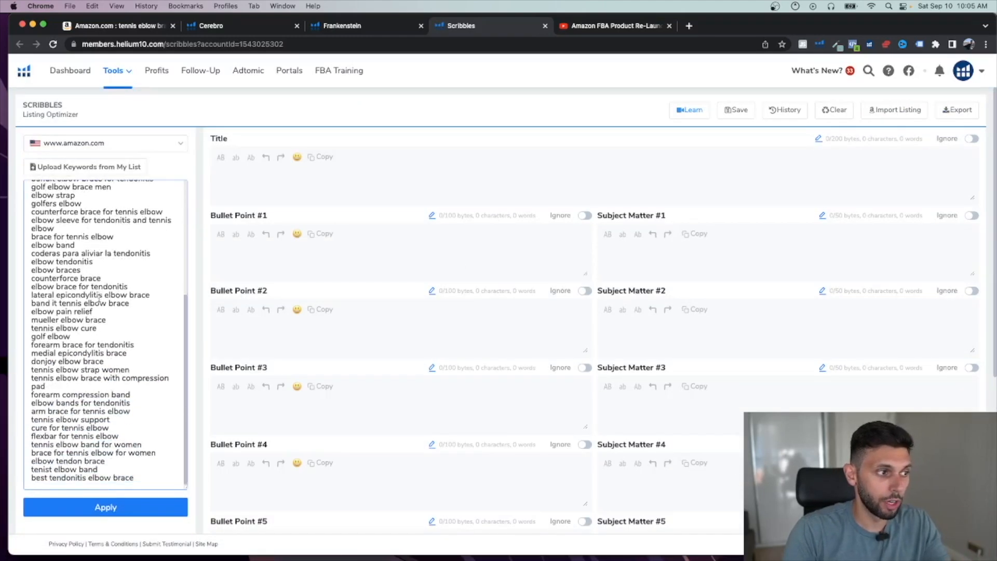
{"action": "scroll", "coordinate": [116, 317], "scroll_direction": "up", "scroll_amount": 2}
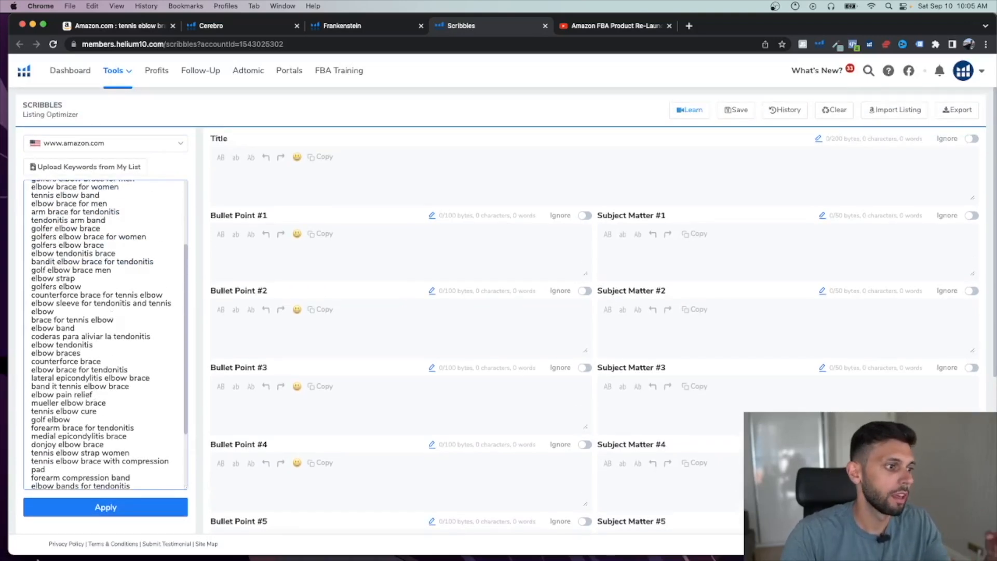
{"action": "left_click", "coordinate": [94, 508]}
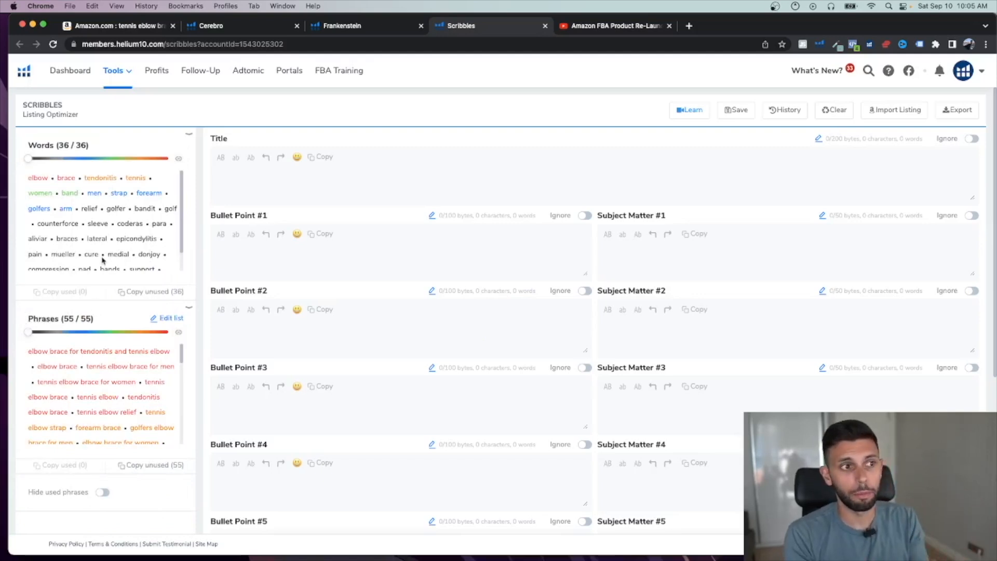
- Switch back to the Cerebro results, clear the keyword selection and check the top keyword's title density
{"action": "left_click", "coordinate": [251, 183]}
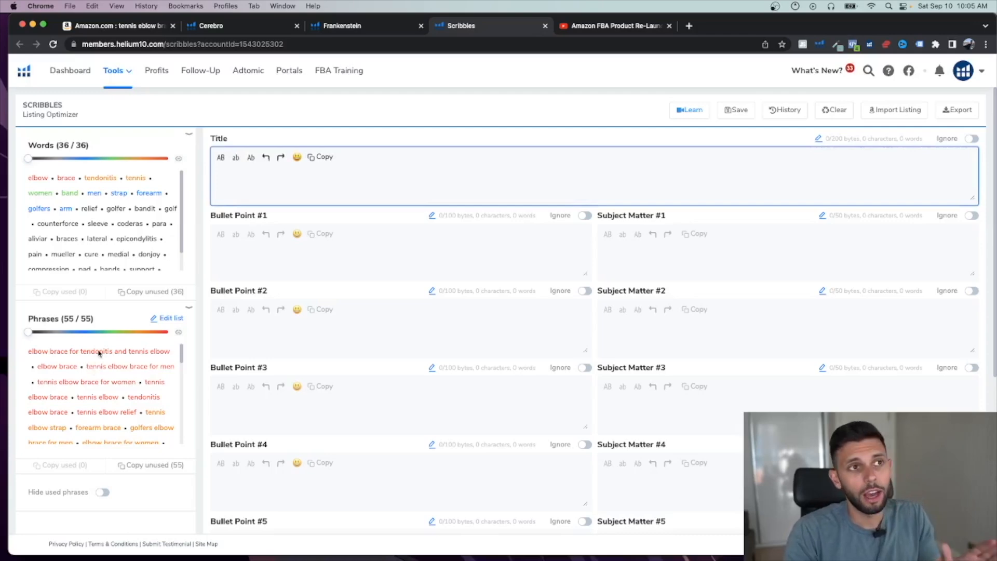
{"action": "left_click", "coordinate": [244, 26]}
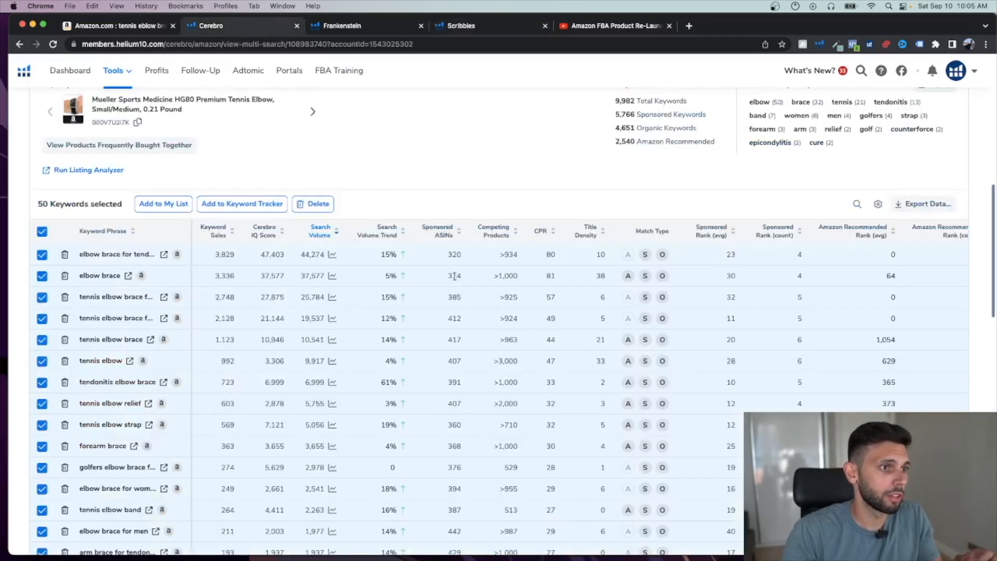
{"action": "left_click", "coordinate": [42, 231]}
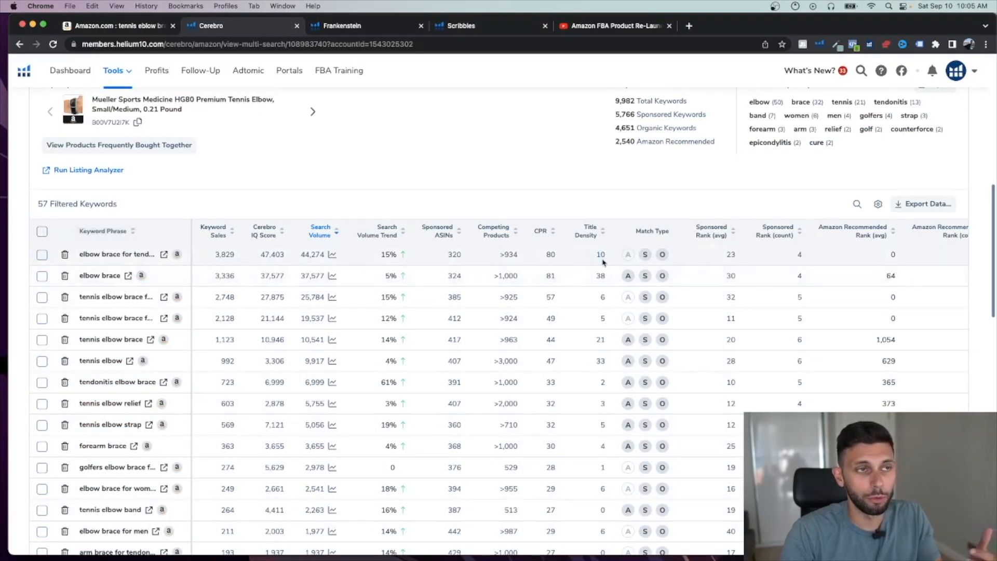
- Enter "elbow brace for tendonitis and tennis elbow" as the Scribbles listing title, and place the cursor in Bullet Point #1
{"action": "left_click", "coordinate": [502, 29]}
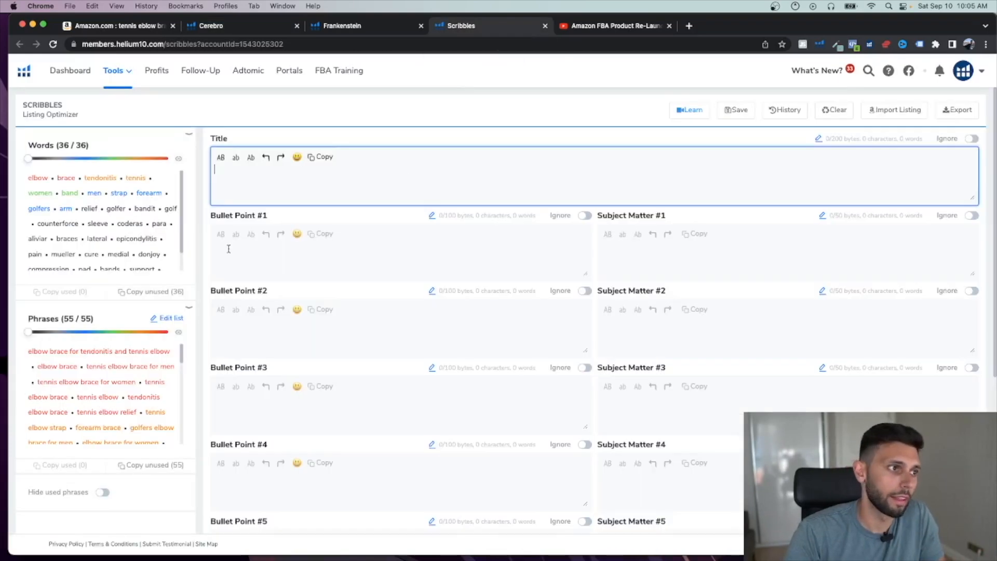
{"action": "type", "text": "elbow brace for tendonitis and tennis elbow"}
{"action": "key", "text": "Return"}
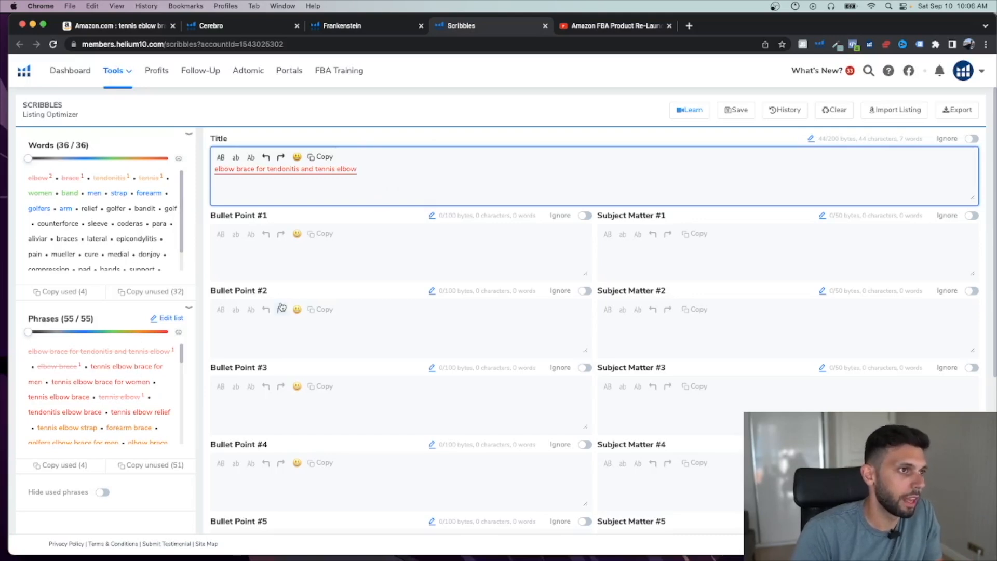
{"action": "left_click", "coordinate": [323, 250]}
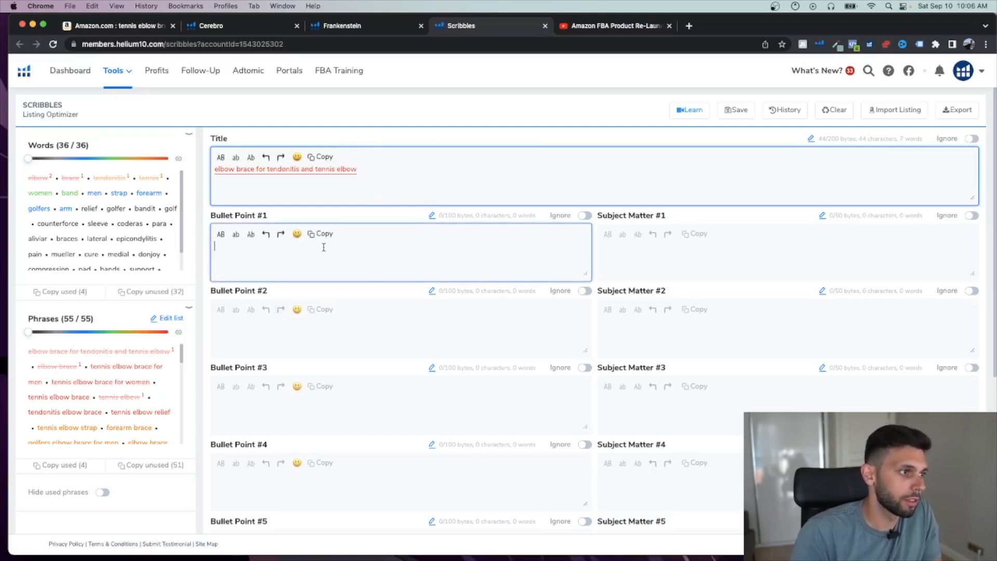
- Fill Bullet Point #1 with the suggested phrase "tennis elbow brace for men" and look through the phrase list for remaining keywords
{"action": "type", "text": "tennis"}
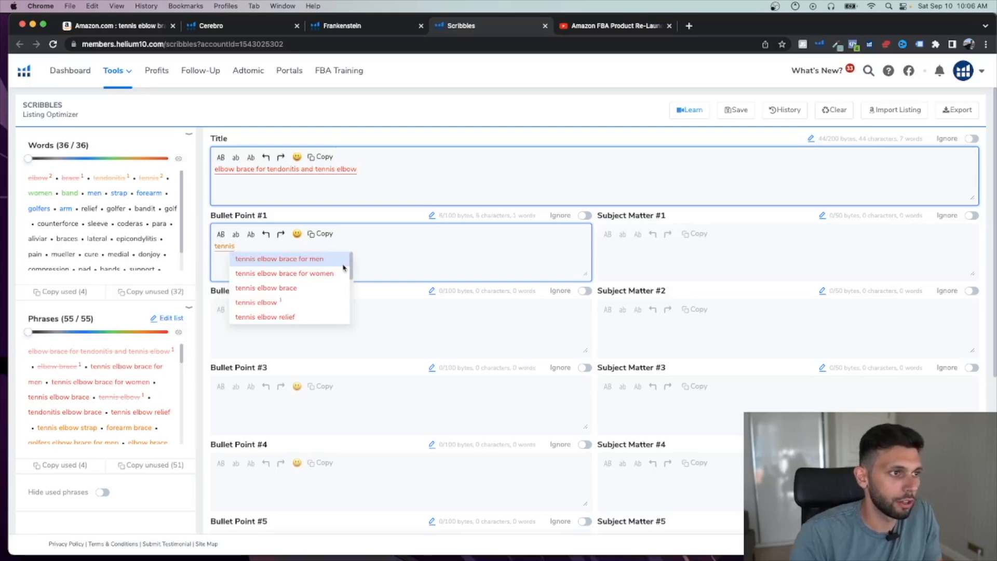
{"action": "left_click", "coordinate": [312, 259]}
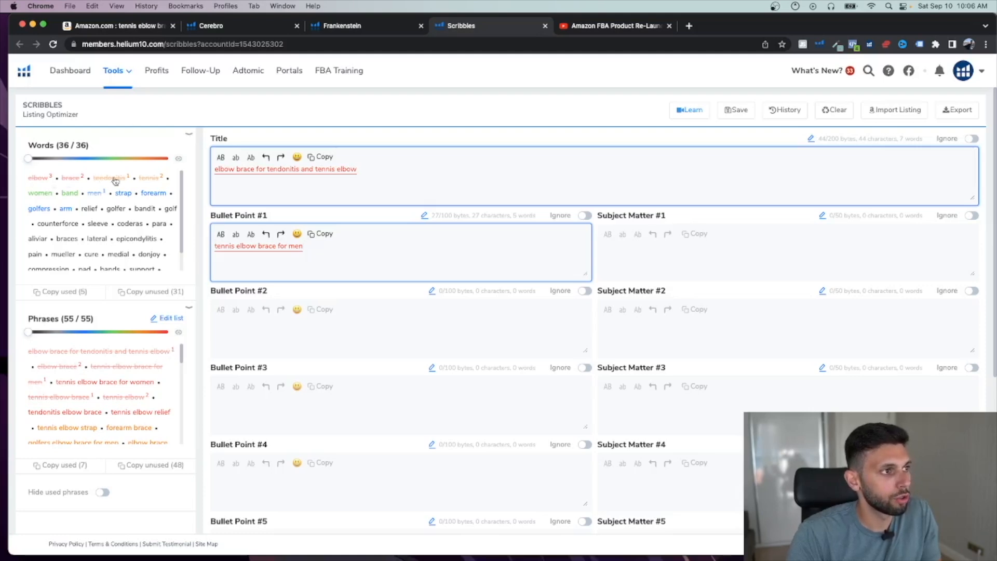
{"action": "scroll", "coordinate": [100, 352], "scroll_direction": "down", "scroll_amount": 8}
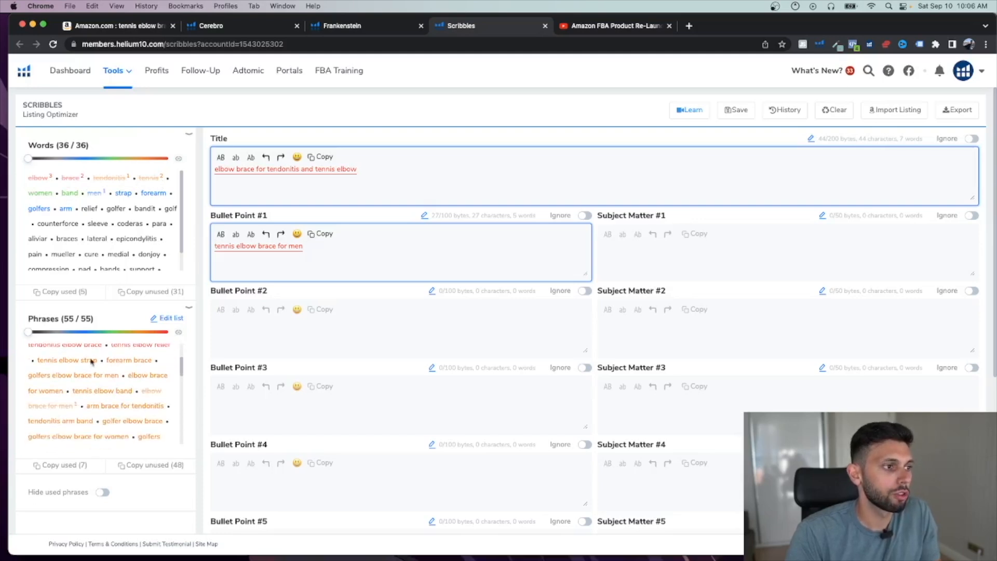
{"action": "scroll", "coordinate": [91, 393], "scroll_direction": "down", "scroll_amount": 5}
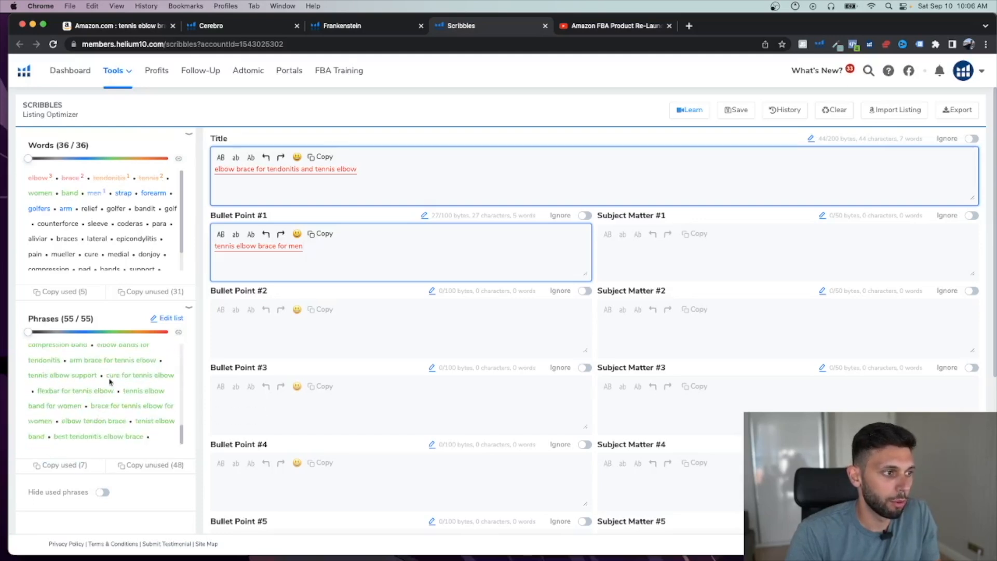
{"action": "scroll", "coordinate": [127, 382], "scroll_direction": "down", "scroll_amount": 5}
{"action": "scroll", "coordinate": [111, 363], "scroll_direction": "up", "scroll_amount": 9}
{"action": "scroll", "coordinate": [285, 275], "scroll_direction": "up", "scroll_amount": 5}
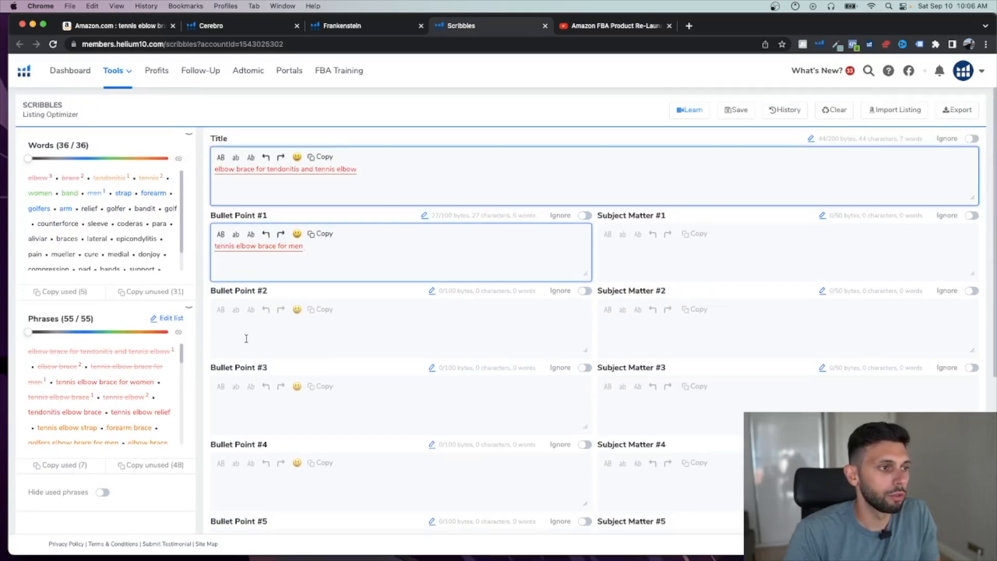
- Fill Bullet Point #2 with the suggested phrase "tennis elbow brace for women"
{"action": "left_click", "coordinate": [271, 323]}
{"action": "type", "text": "tennis"}
{"action": "left_click", "coordinate": [306, 347]}
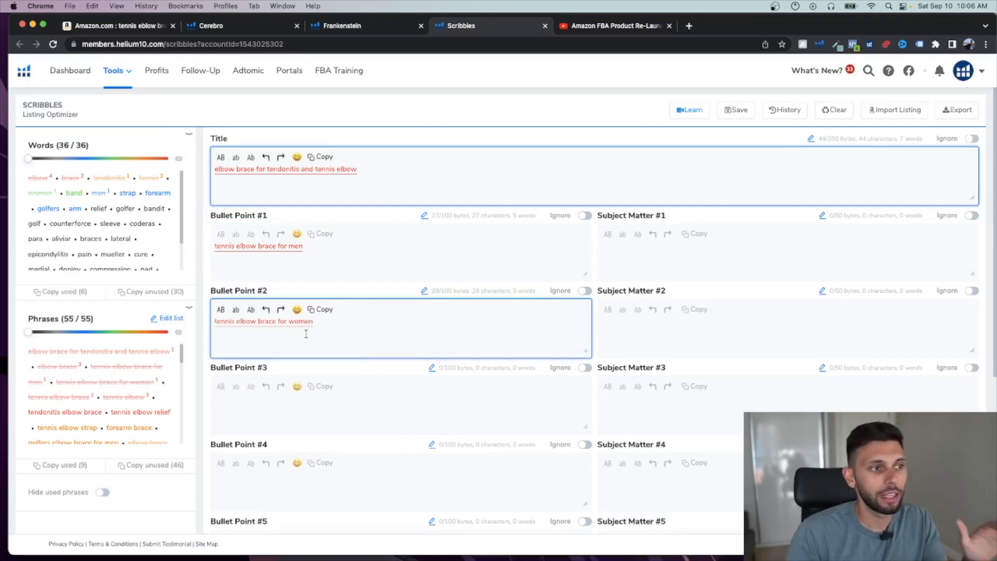
{"action": "left_click_drag", "start_coordinate": [322, 323], "coordinate": [207, 331]}
{"action": "left_click", "coordinate": [358, 341]}
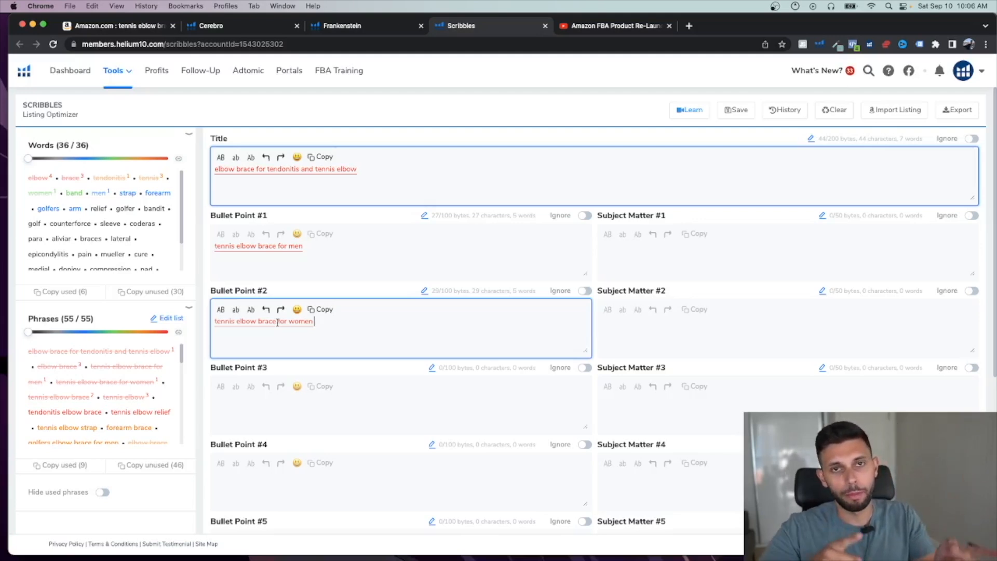
- Start importing an existing Amazon listing into Scribbles and accept overwriting the current listing
{"action": "scroll", "coordinate": [129, 394], "scroll_direction": "down", "scroll_amount": 4}
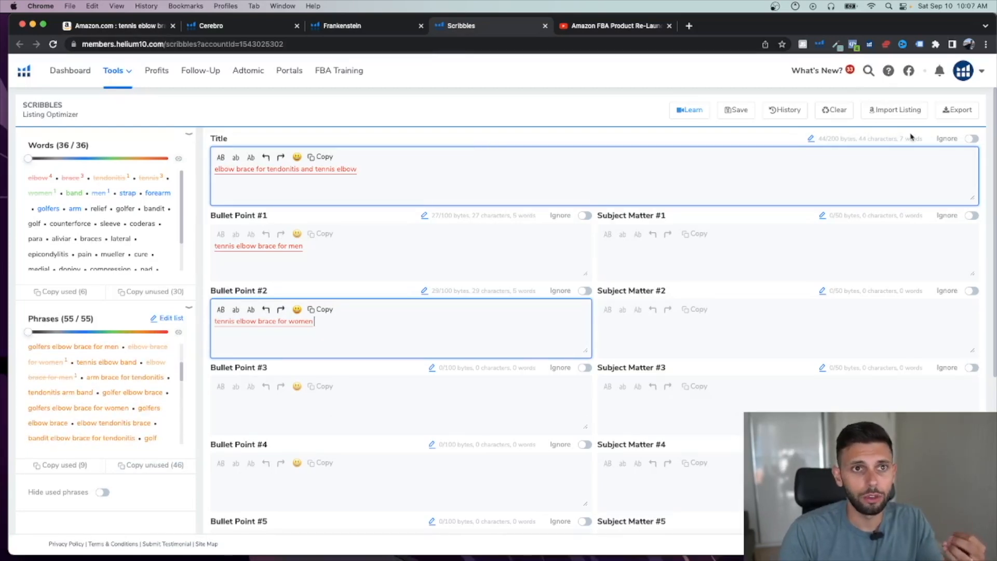
{"action": "left_click", "coordinate": [895, 110]}
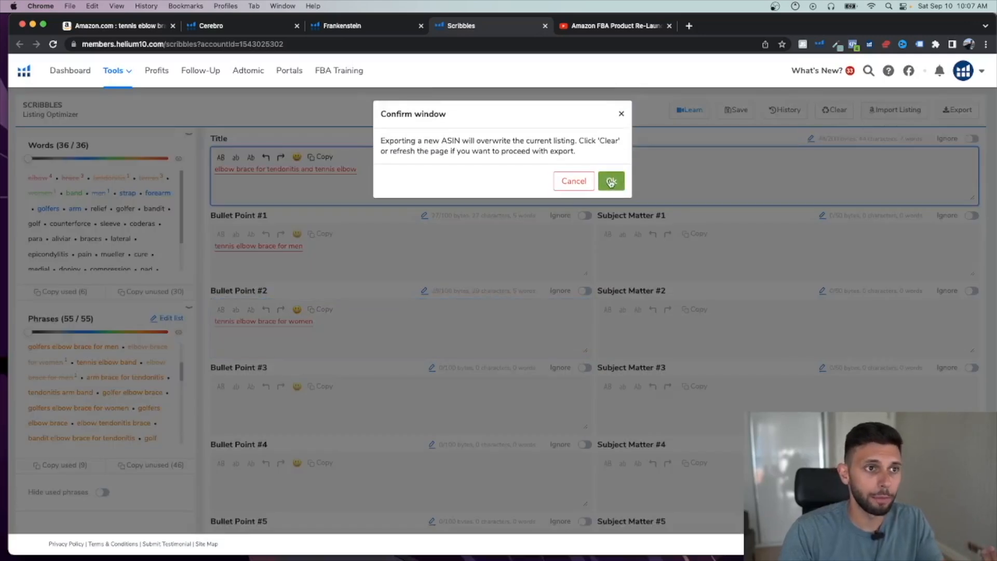
{"action": "left_click", "coordinate": [611, 180]}
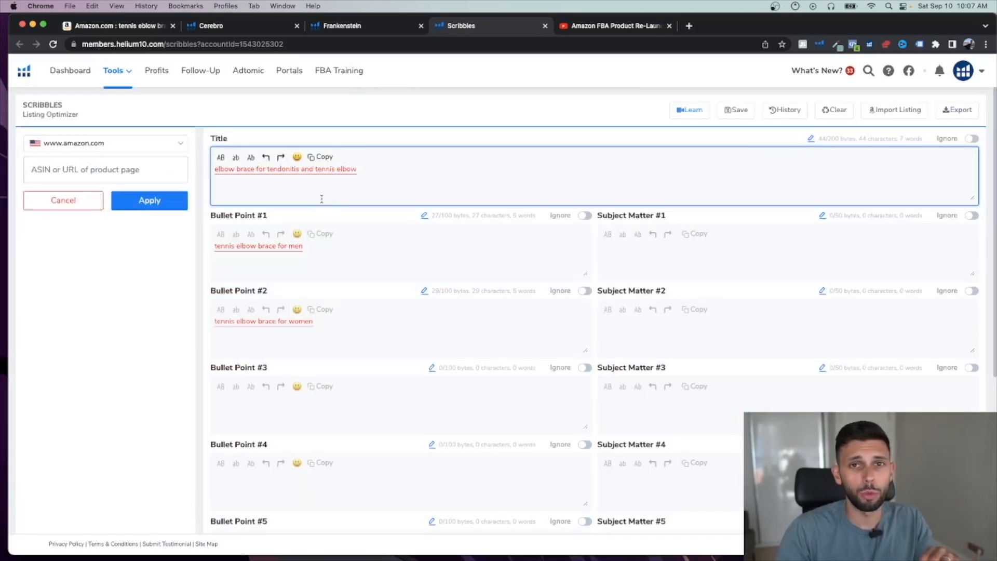
- Switch to the Amazon results, open the Generic elbow brace with compression pad [2 Pack], and copy its ASIN from the page address
{"action": "left_click", "coordinate": [138, 30]}
{"action": "scroll", "coordinate": [474, 321], "scroll_direction": "down", "scroll_amount": 10}
{"action": "scroll", "coordinate": [475, 321], "scroll_direction": "down", "scroll_amount": 15}
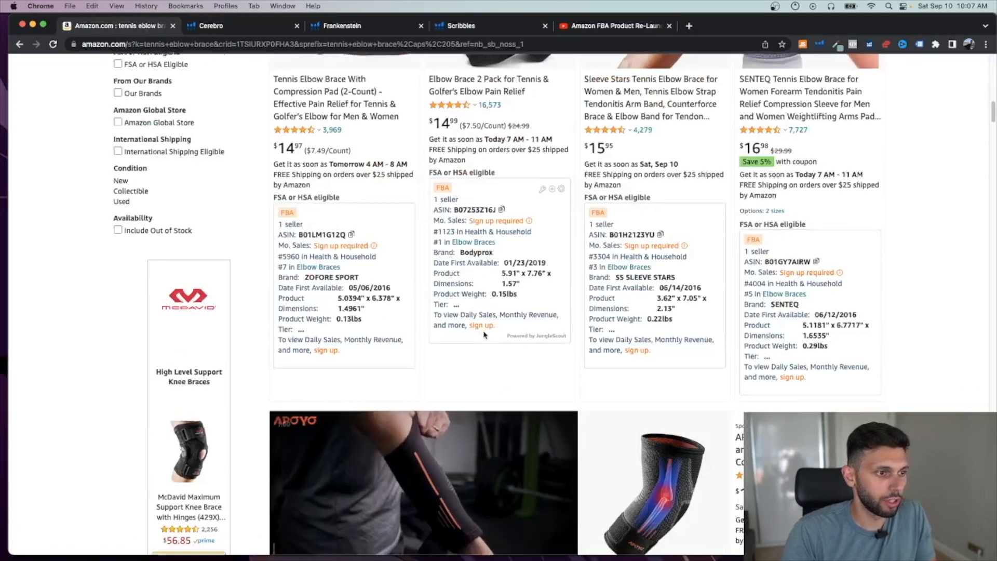
{"action": "scroll", "coordinate": [637, 241], "scroll_direction": "down", "scroll_amount": 12}
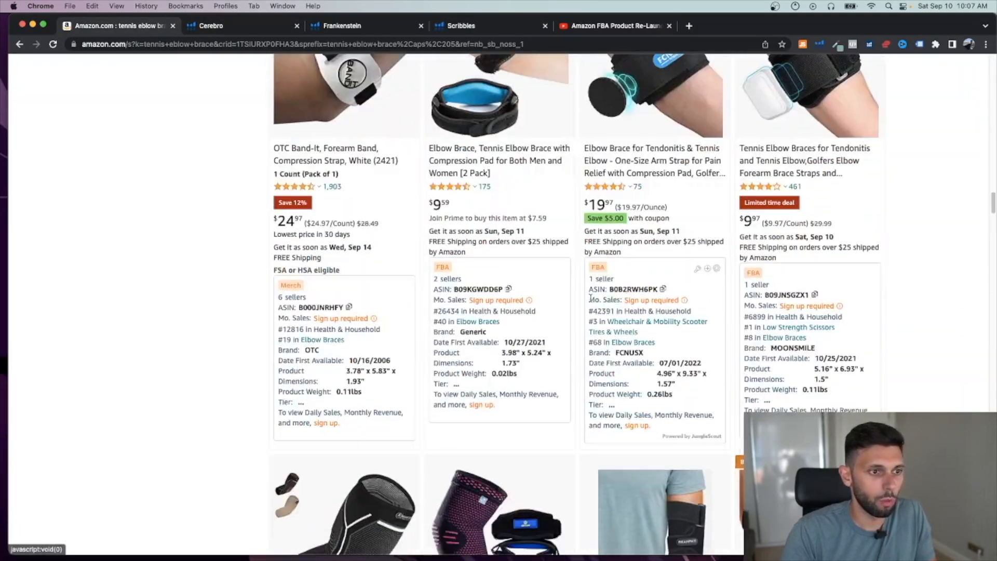
{"action": "scroll", "coordinate": [571, 259], "scroll_direction": "up", "scroll_amount": 4}
{"action": "left_click", "coordinate": [524, 279]}
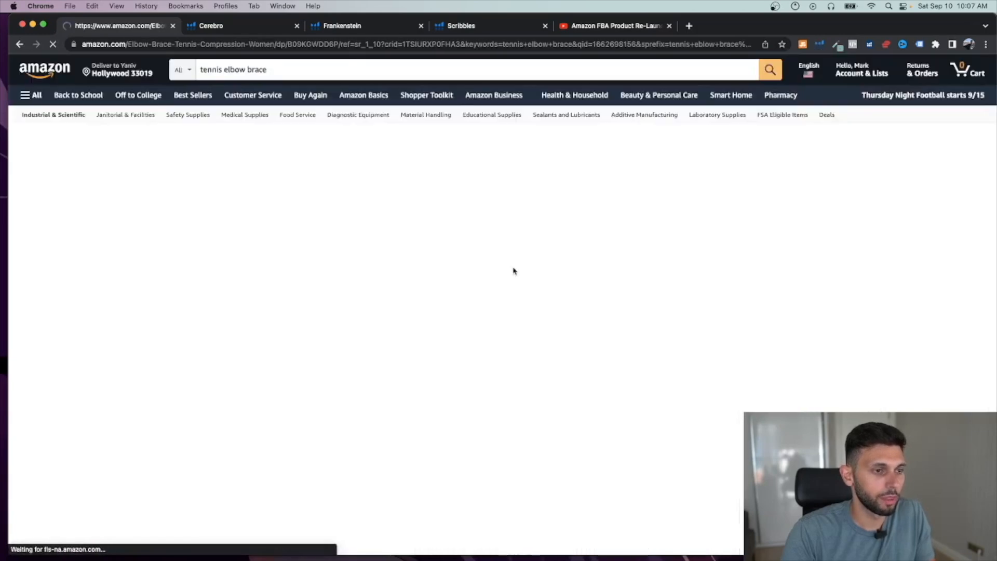
{"action": "double_click", "coordinate": [337, 44]}
{"action": "key", "text": "super+c"}
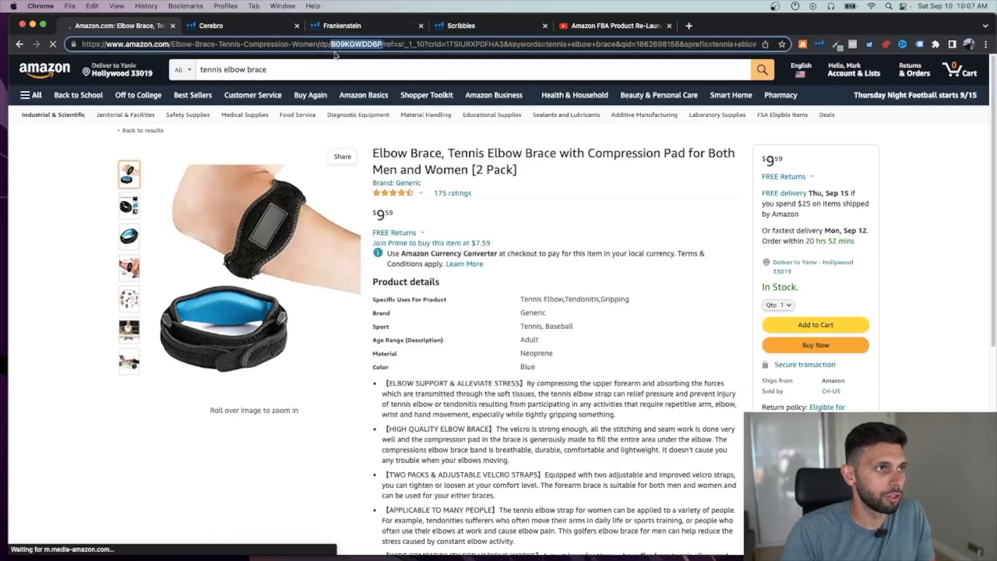
{"action": "left_click", "coordinate": [481, 27]}
{"action": "left_click", "coordinate": [112, 178]}
{"action": "key", "text": "super+v"}
{"action": "left_click", "coordinate": [155, 206]}
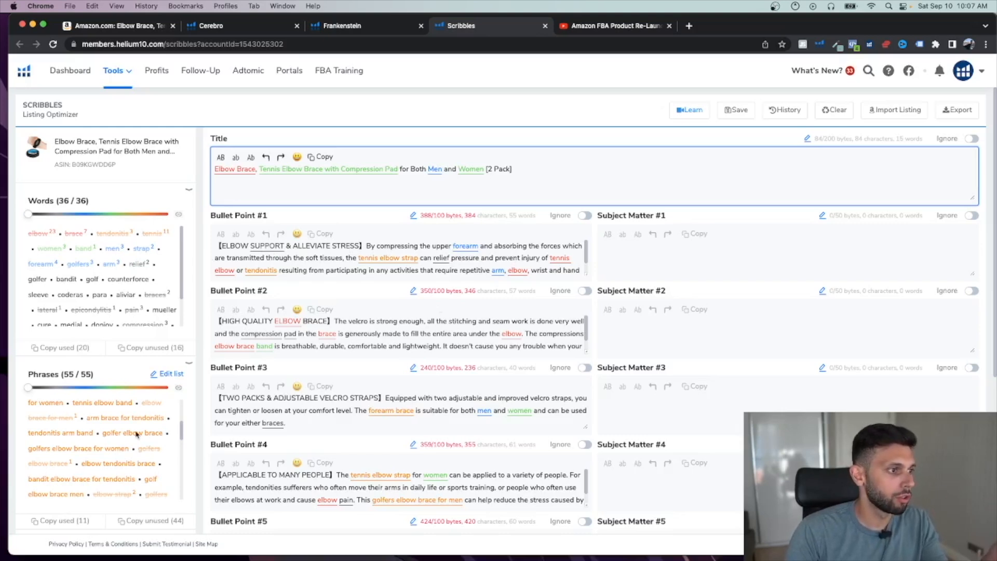
{"action": "scroll", "coordinate": [136, 435], "scroll_direction": "up", "scroll_amount": 3}
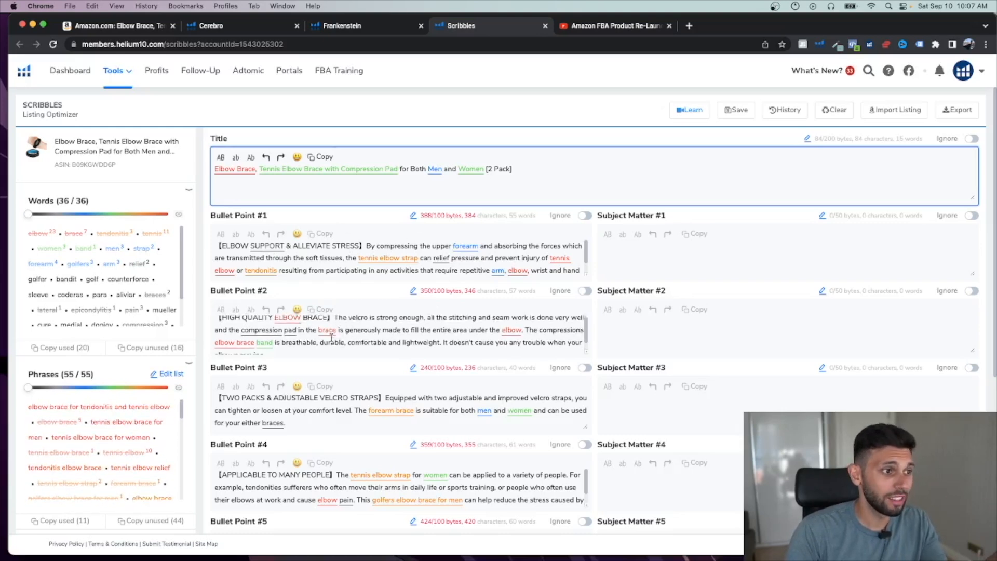
- Run Helium 10 Xray on the elbow brace's Amazon page to check its sales and revenue, and return to Scribbles
{"action": "left_click", "coordinate": [115, 26]}
{"action": "left_click", "coordinate": [819, 44]}
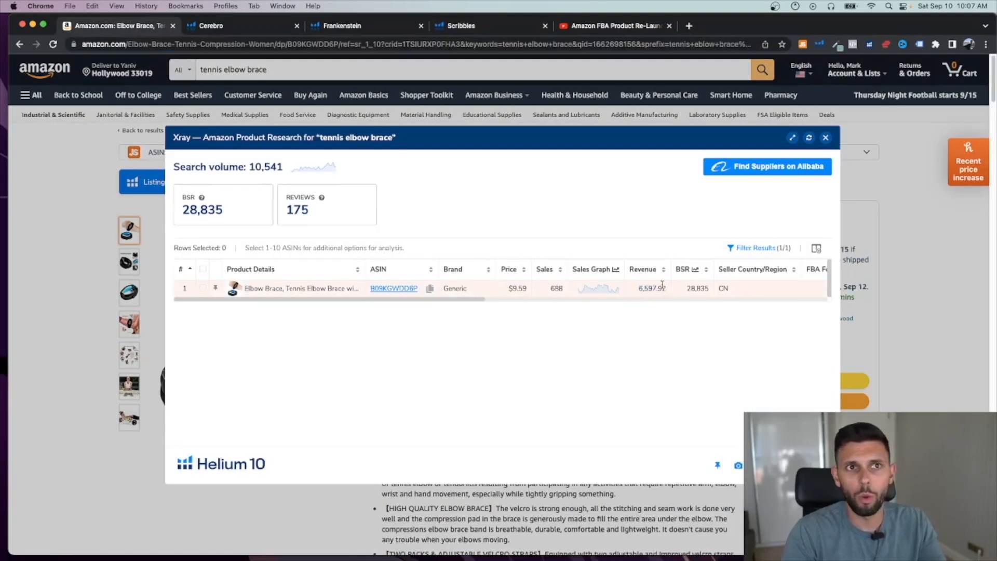
{"action": "left_click", "coordinate": [491, 27]}
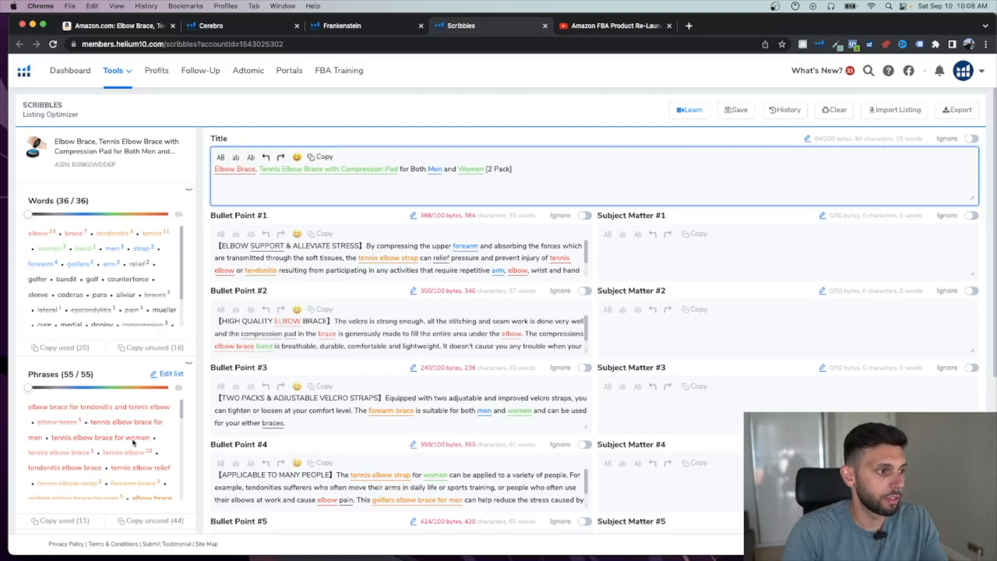
- Review which words and phrases the imported listing already uses and which are unused
{"action": "scroll", "coordinate": [156, 451], "scroll_direction": "down", "scroll_amount": 1}
{"action": "scroll", "coordinate": [122, 450], "scroll_direction": "down", "scroll_amount": 5}
{"action": "scroll", "coordinate": [130, 450], "scroll_direction": "up", "scroll_amount": 6}
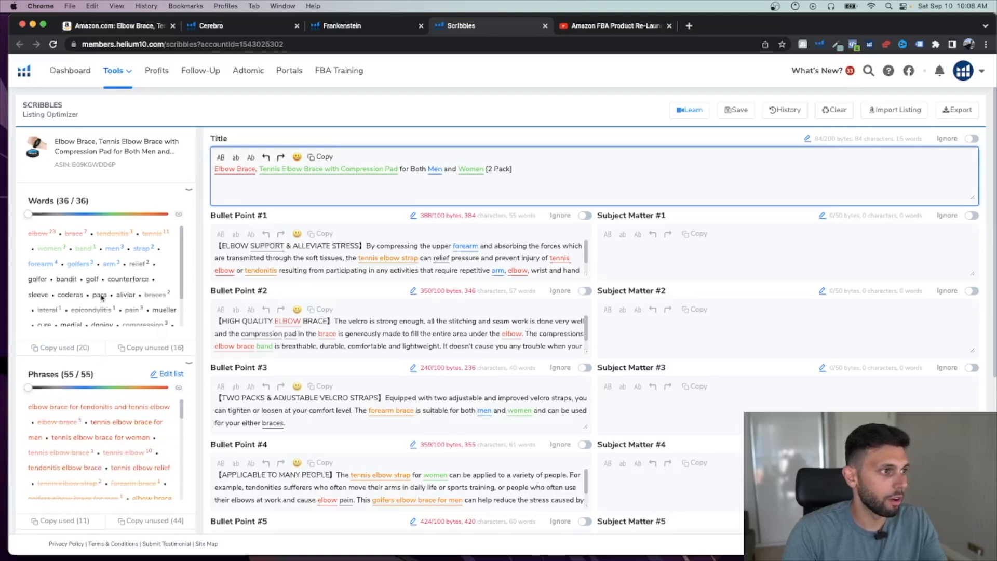
{"action": "scroll", "coordinate": [103, 297], "scroll_direction": "down", "scroll_amount": 3}
{"action": "scroll", "coordinate": [106, 297], "scroll_direction": "up", "scroll_amount": 3}
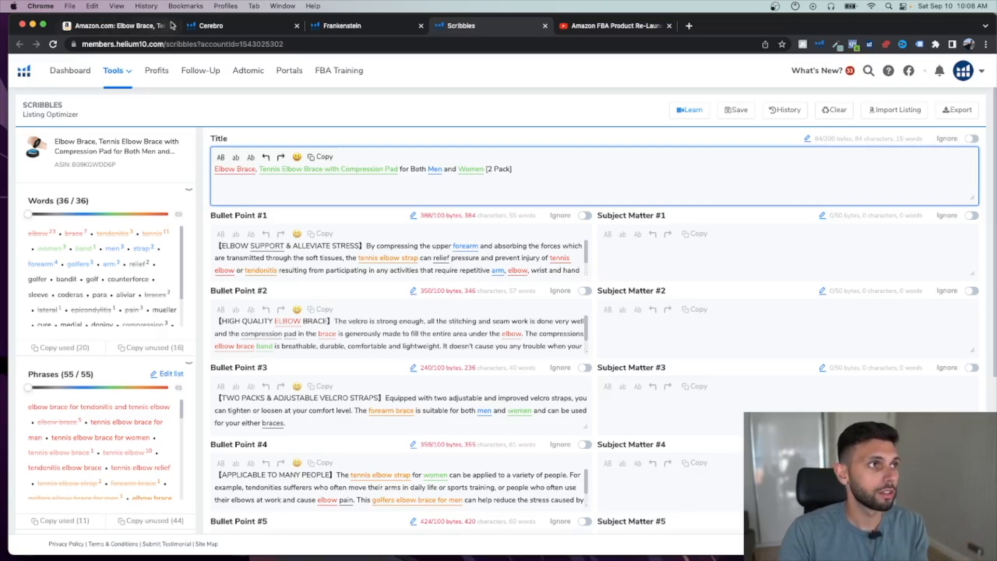
- Switch to the Cerebro results, check the filtered keywords' search volumes, and return to Scribbles
{"action": "left_click", "coordinate": [205, 26]}
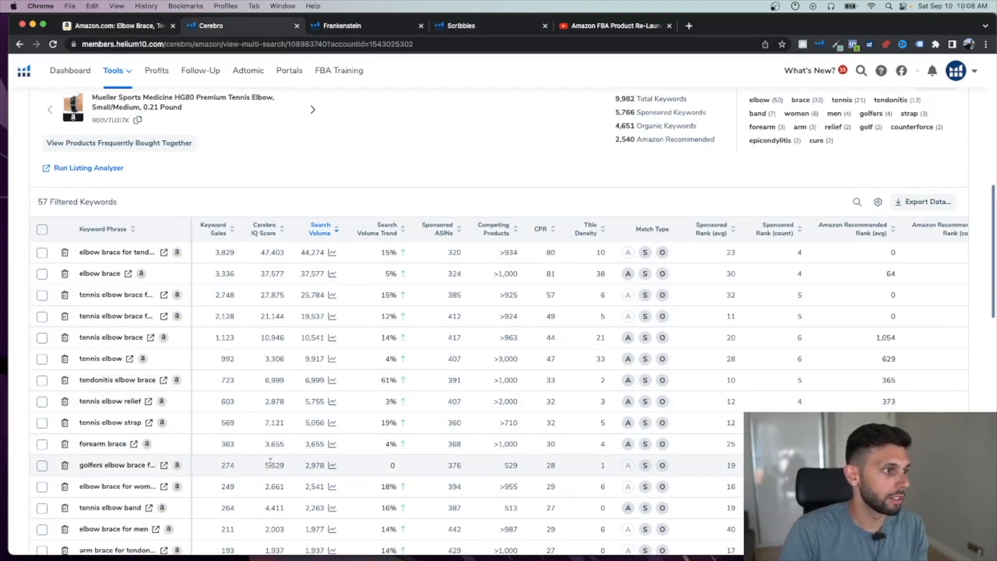
{"action": "scroll", "coordinate": [265, 462], "scroll_direction": "down", "scroll_amount": 2}
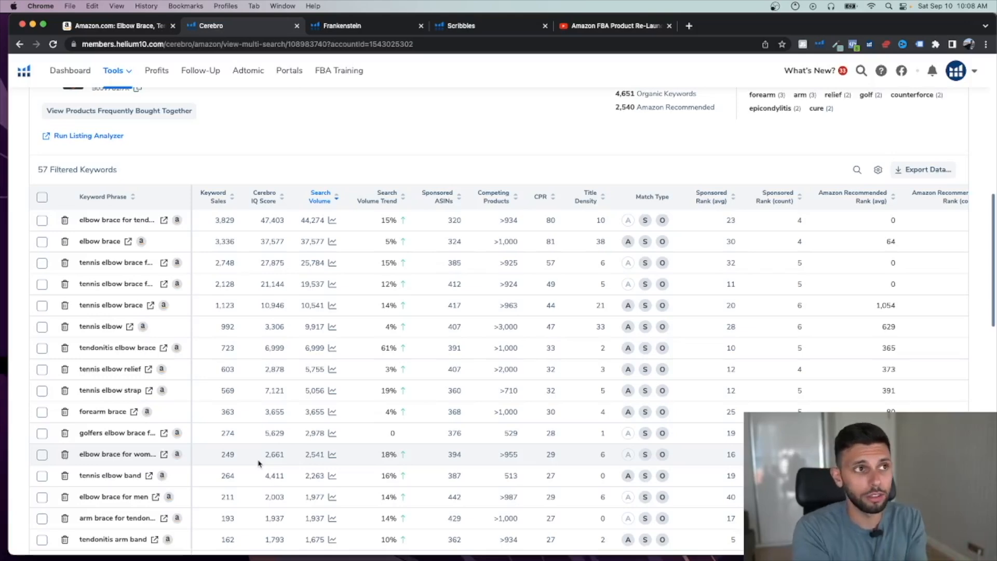
{"action": "left_click", "coordinate": [497, 31]}
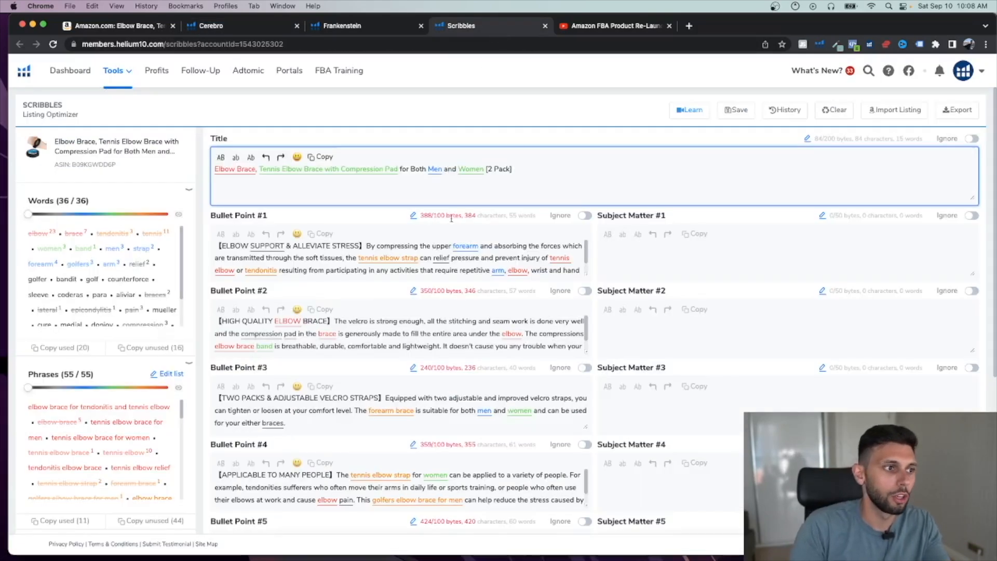
- Insert the suggested phrase "golfers elbow brace for men" into the listing's Search Terms
{"action": "scroll", "coordinate": [441, 337], "scroll_direction": "down", "scroll_amount": 5}
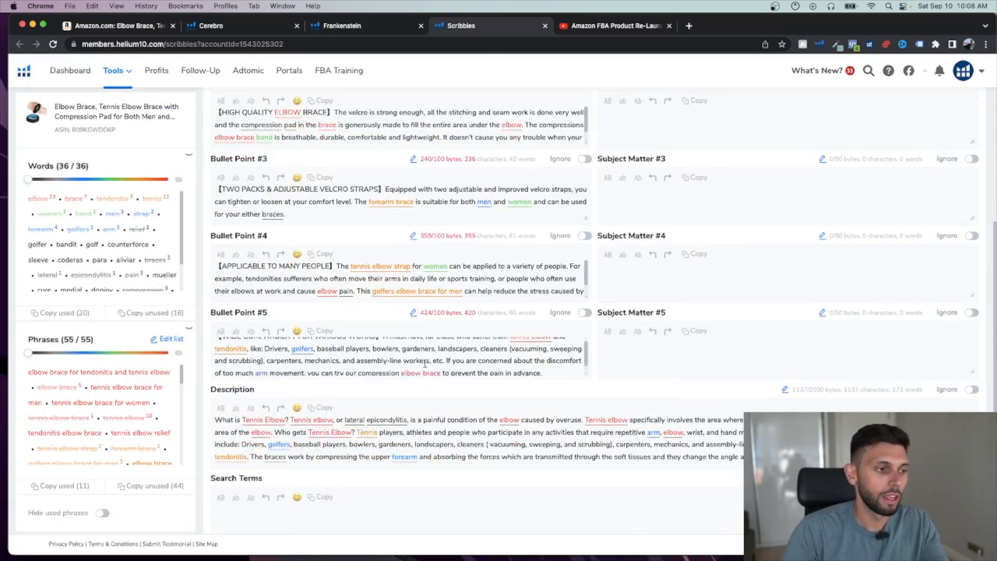
{"action": "scroll", "coordinate": [409, 481], "scroll_direction": "down", "scroll_amount": 1}
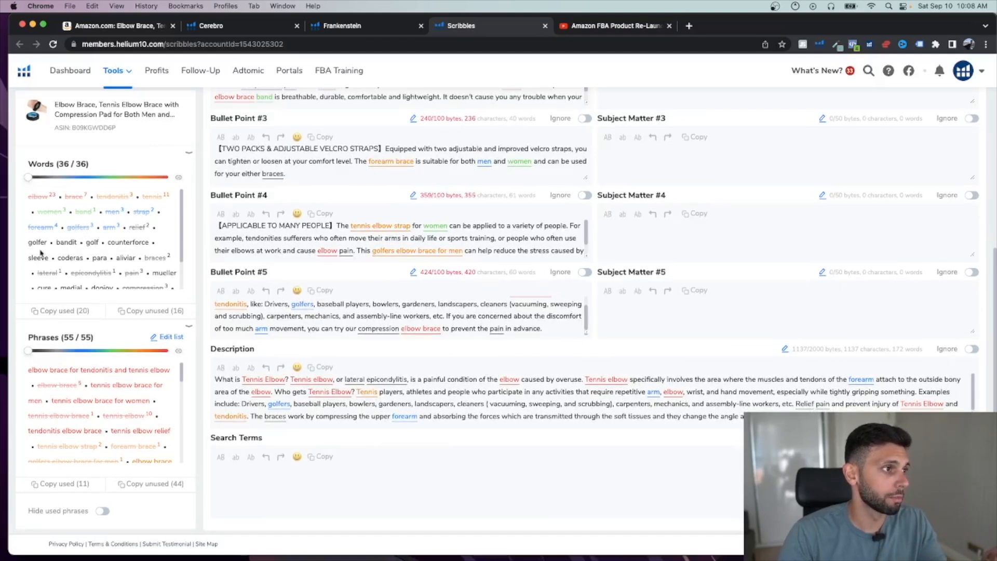
{"action": "left_click", "coordinate": [258, 489]}
{"action": "type", "text": "golf"}
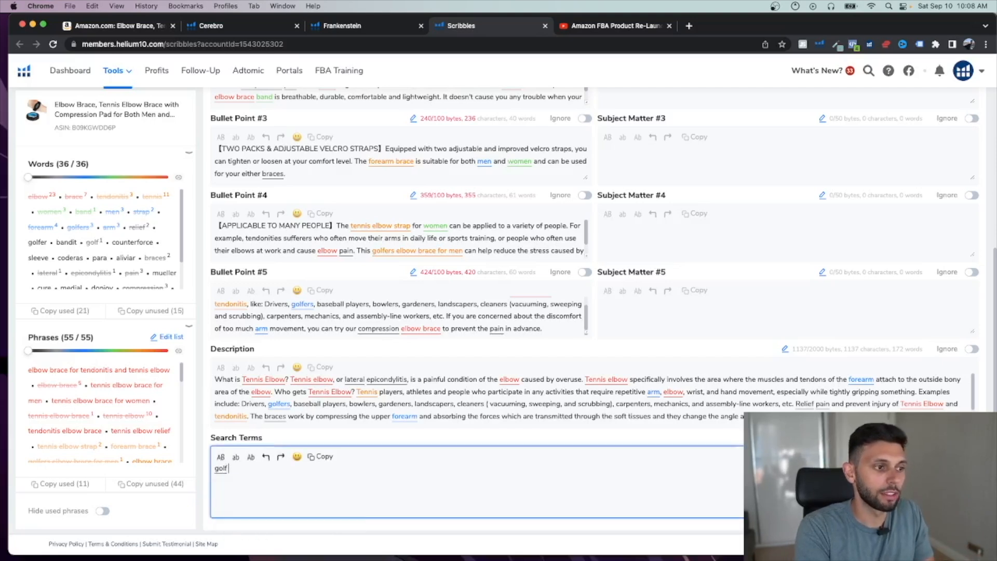
{"action": "key", "text": "Return"}
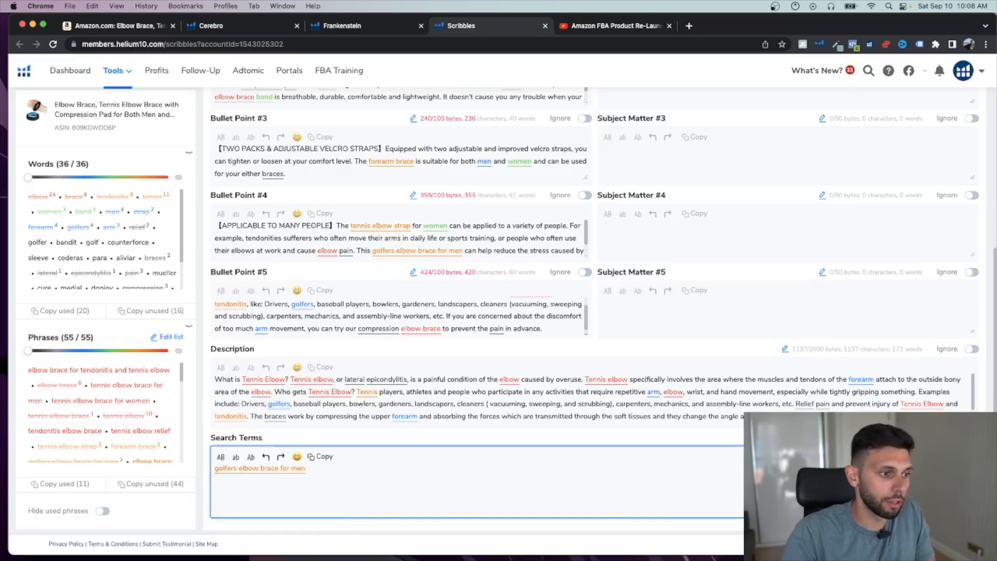
- Look through the unused phrases and begin another entry after "golfers elbow brace for men" in Search Terms
{"action": "scroll", "coordinate": [138, 230], "scroll_direction": "up", "scroll_amount": 2}
{"action": "scroll", "coordinate": [120, 410], "scroll_direction": "up", "scroll_amount": 3}
{"action": "scroll", "coordinate": [149, 429], "scroll_direction": "down", "scroll_amount": 7}
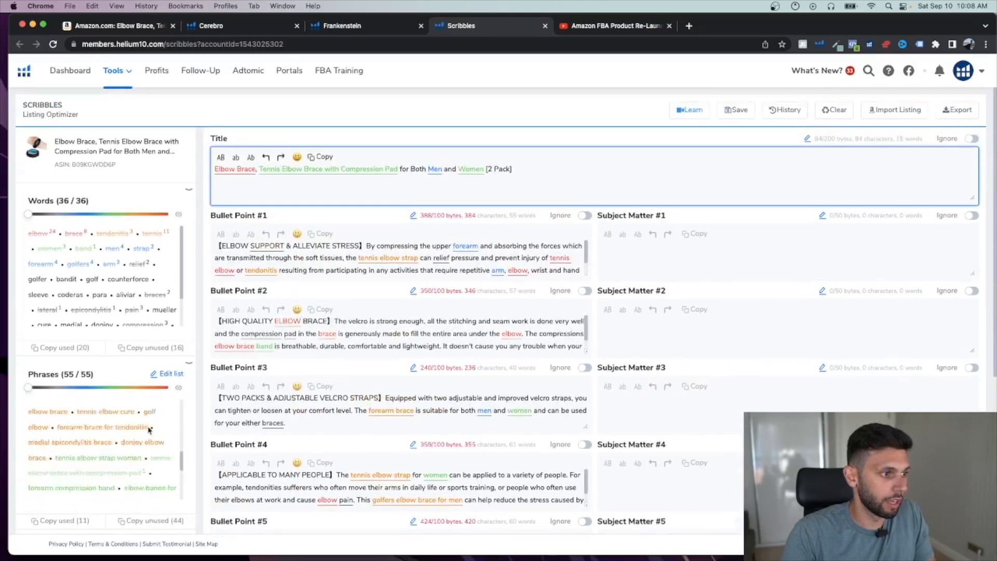
{"action": "scroll", "coordinate": [346, 440], "scroll_direction": "down", "scroll_amount": 5}
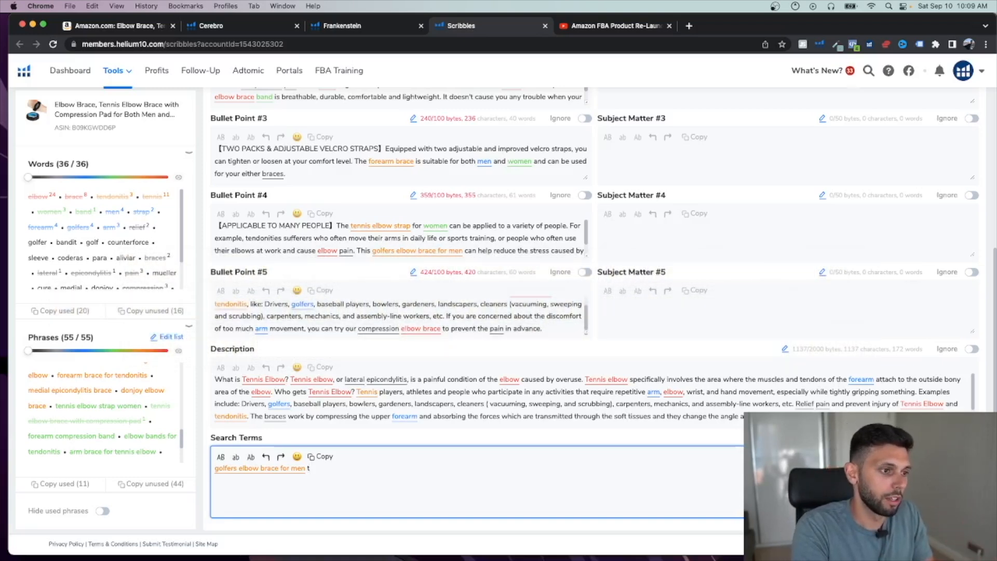
{"action": "type", "text": "ni"}
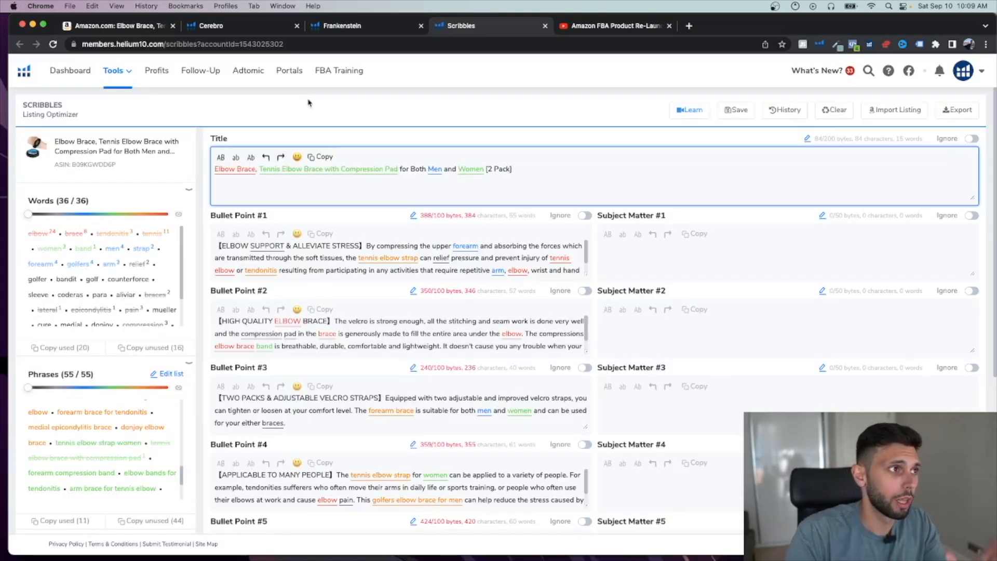
- Leave Scribbles and open Helium 10's Index Checker tool
{"action": "left_click", "coordinate": [113, 70]}
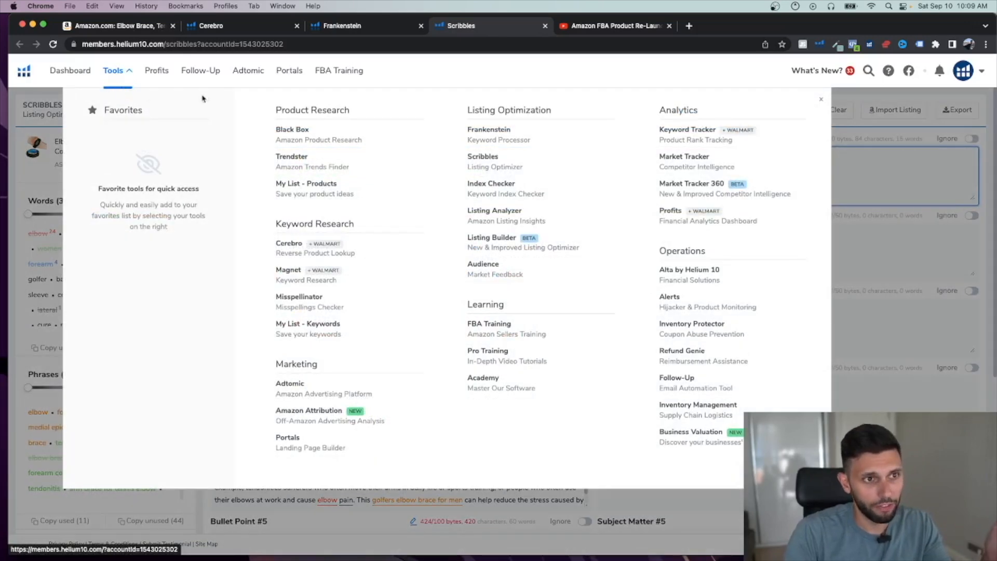
{"action": "left_click", "coordinate": [490, 192]}
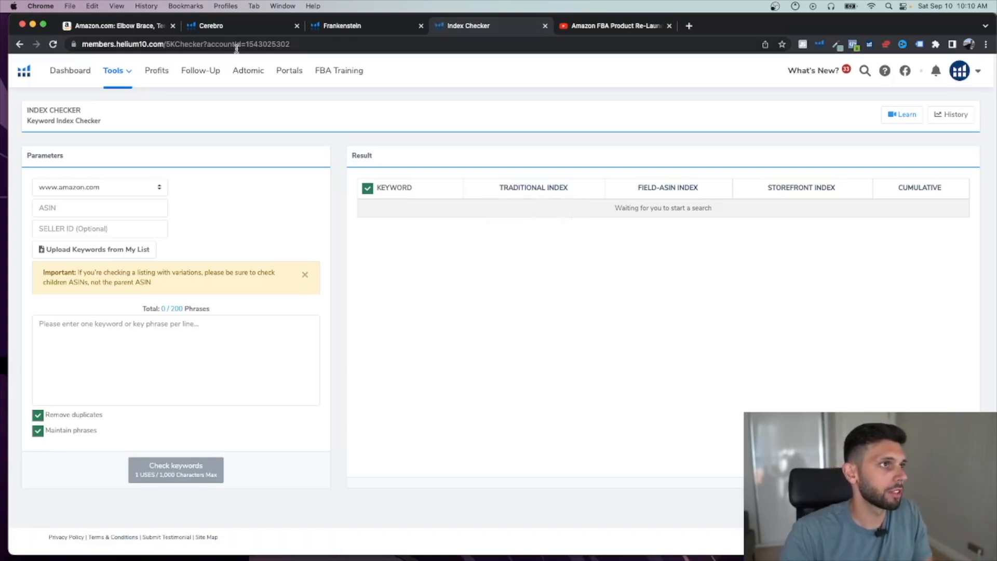
- Switch to the Amazon elbow brace page, close the Xray window, and take the ASIN B09KGWDD6P from the page address
{"action": "left_click", "coordinate": [156, 29]}
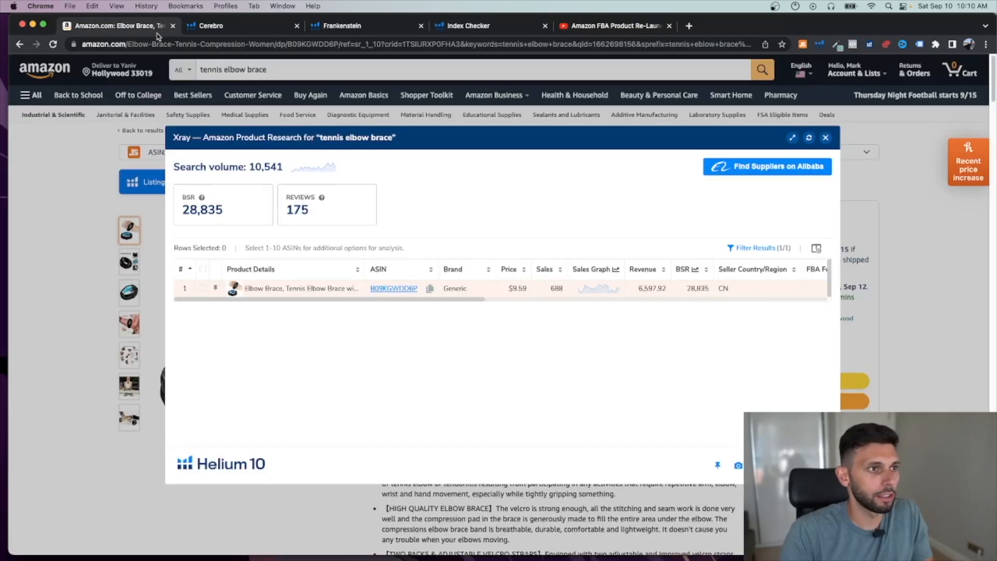
{"action": "left_click", "coordinate": [825, 138]}
{"action": "double_click", "coordinate": [356, 44]}
{"action": "key", "text": "super+c"}
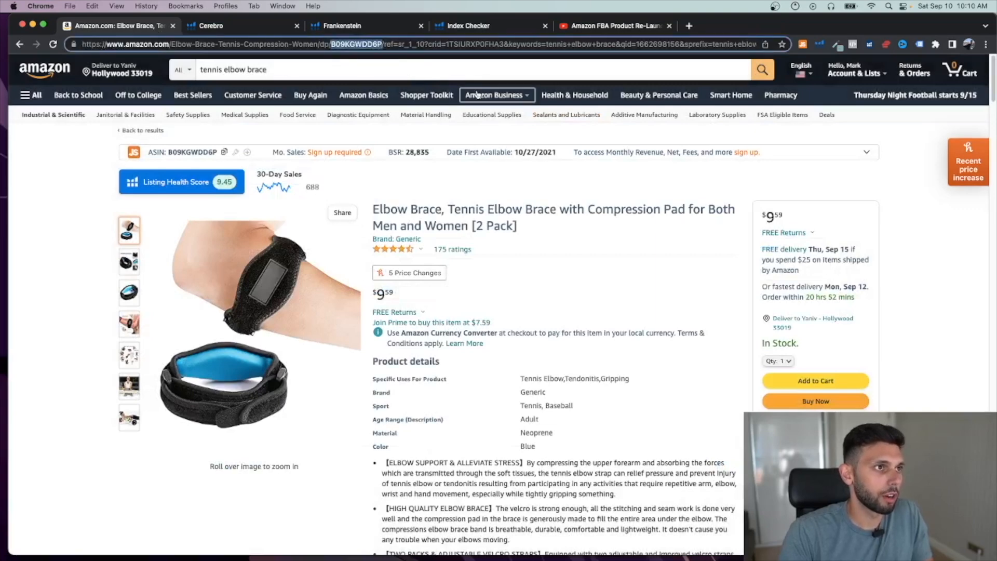
{"action": "key", "text": "BackSpace"}
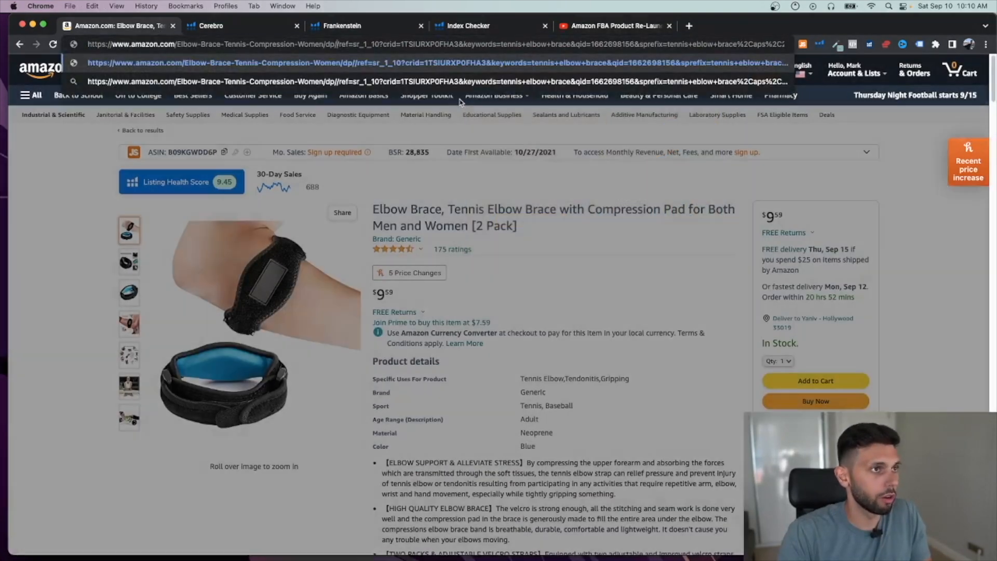
- Return to Index Checker and enter B09KGWDD6P as the ASIN to check
{"action": "left_click", "coordinate": [350, 30]}
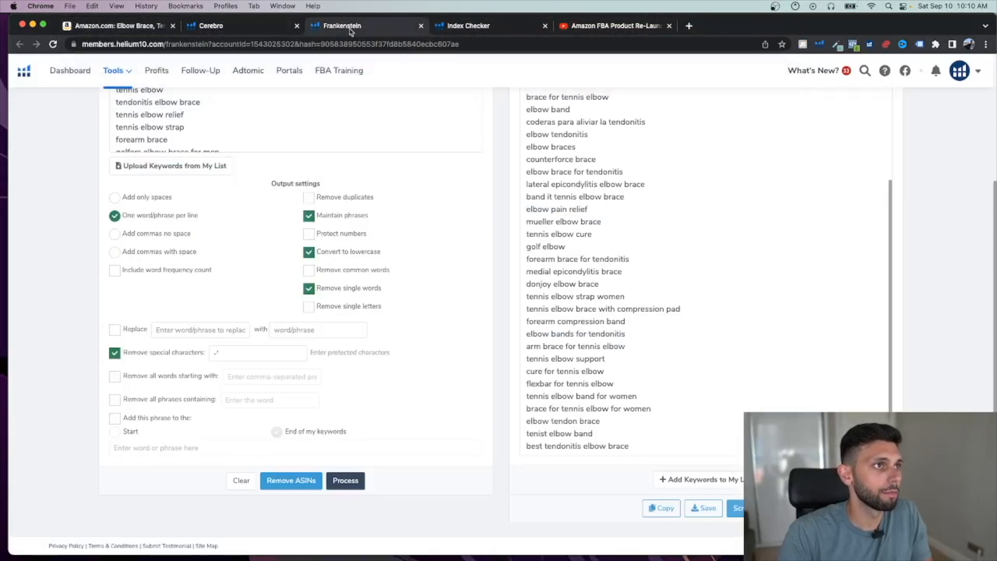
{"action": "left_click", "coordinate": [495, 30]}
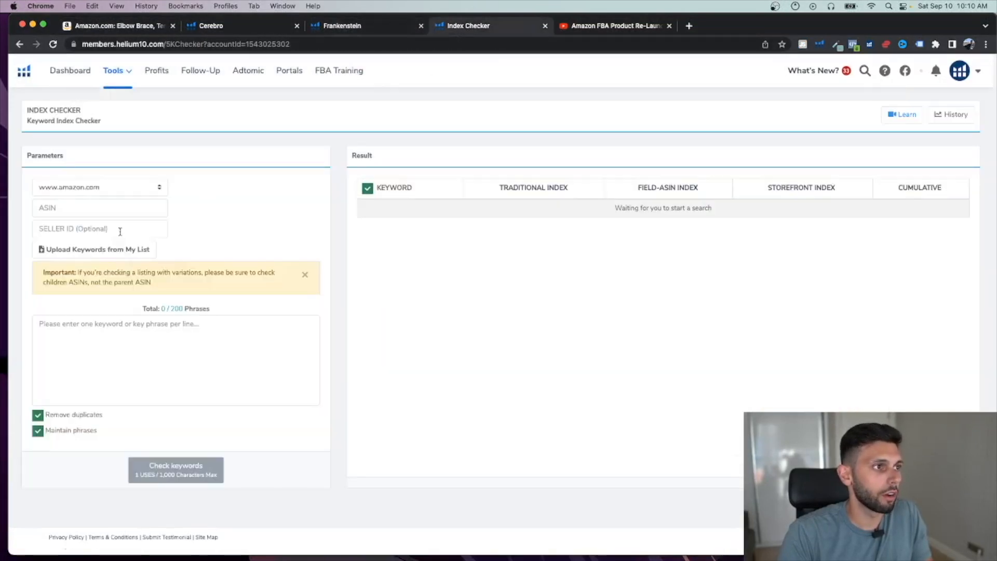
{"action": "left_click", "coordinate": [98, 208]}
{"action": "key", "text": "super+v"}
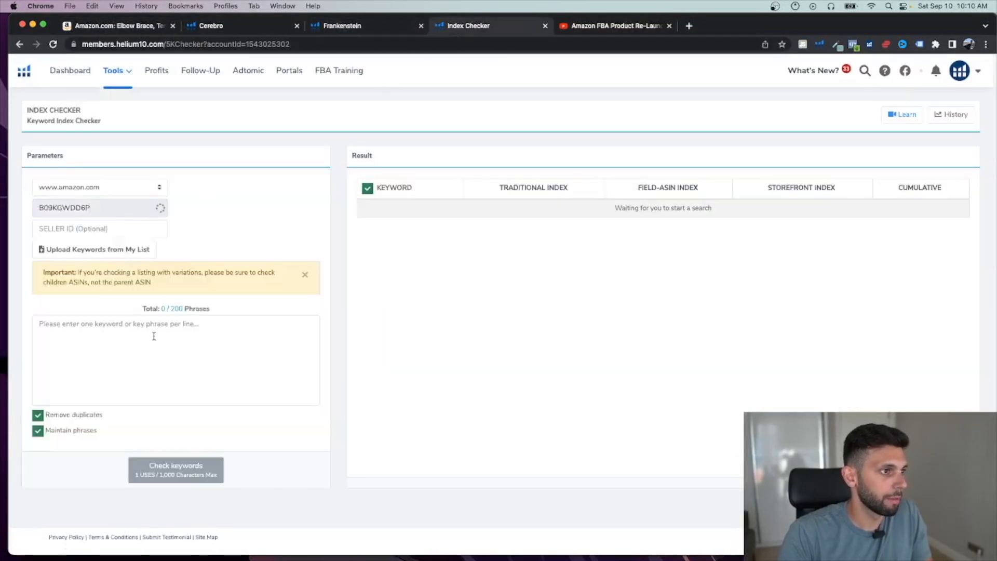
- In the Cerebro results, copy the filtered keyword list to the clipboard
{"action": "left_click", "coordinate": [249, 25]}
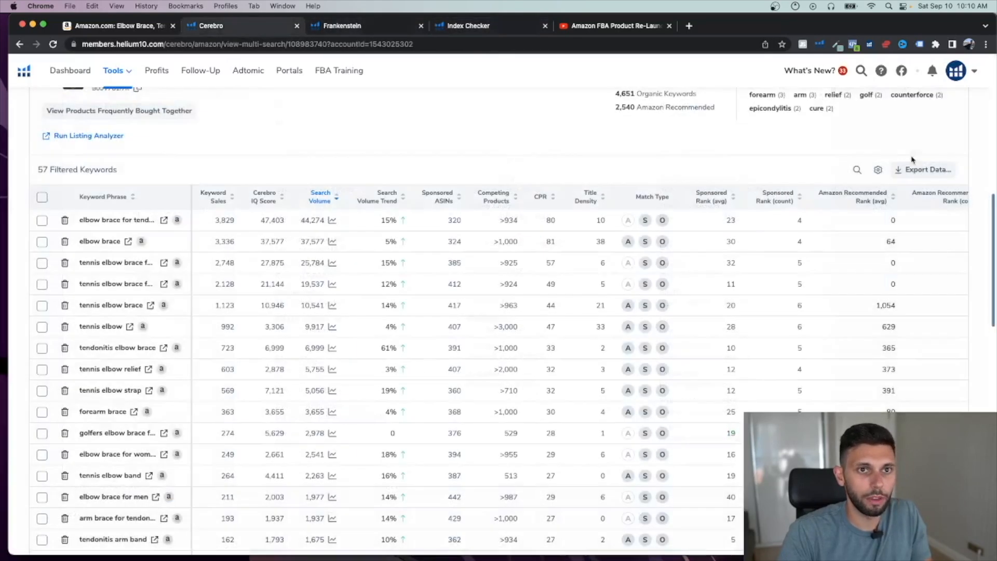
{"action": "left_click", "coordinate": [922, 169]}
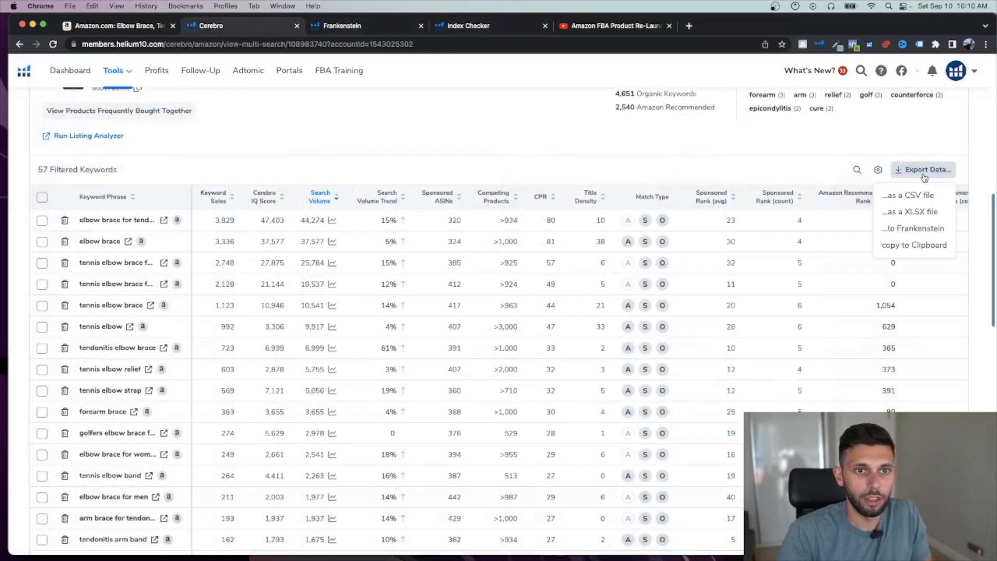
{"action": "left_click", "coordinate": [929, 245]}
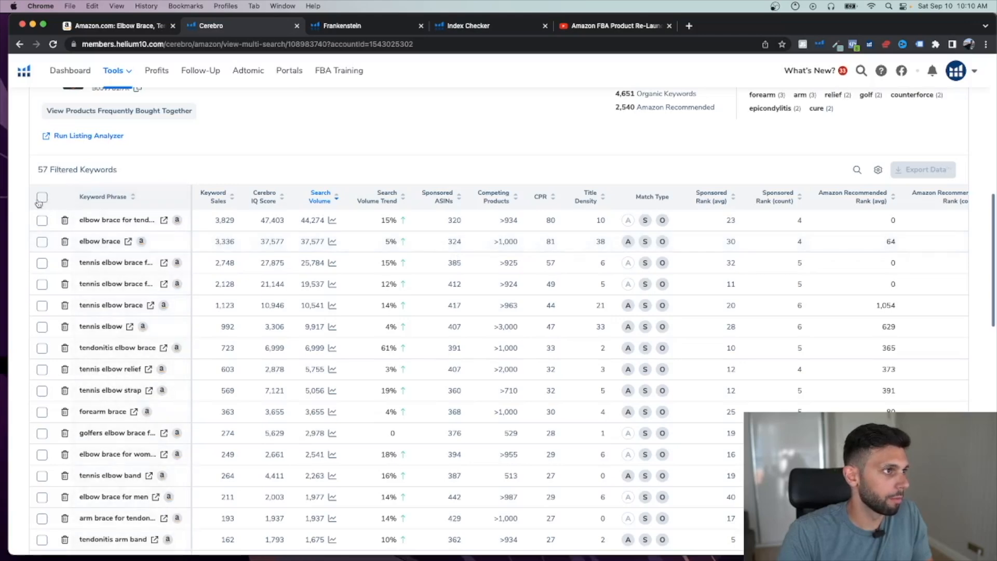
{"action": "left_click", "coordinate": [923, 171]}
{"action": "left_click", "coordinate": [925, 246]}
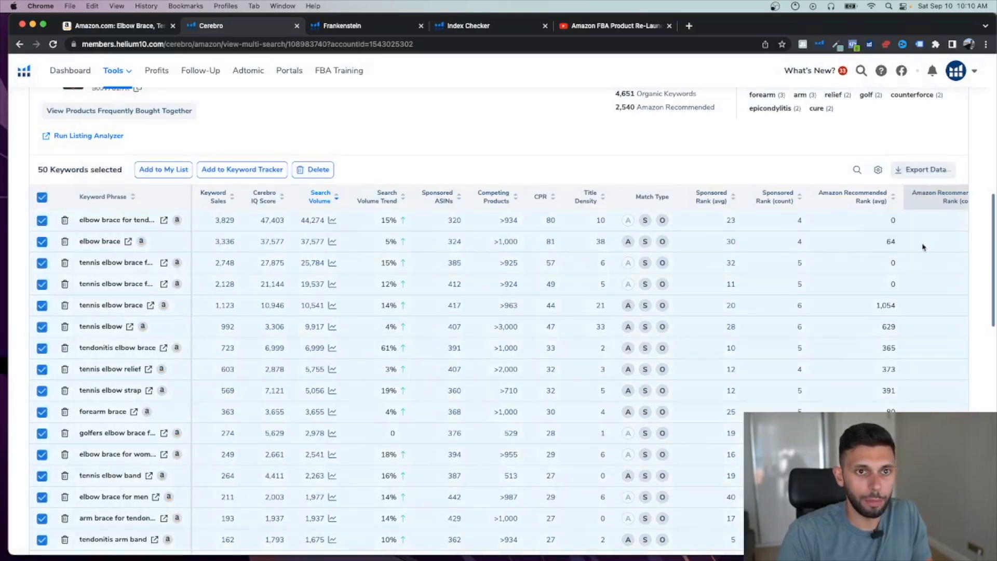
- Fill Index Checker's phrase list with the copied Cerebro keywords and run the keyword check
{"action": "left_click", "coordinate": [467, 25]}
{"action": "left_click", "coordinate": [174, 334]}
{"action": "key", "text": "super+v"}
{"action": "scroll", "coordinate": [163, 357], "scroll_direction": "down", "scroll_amount": 10}
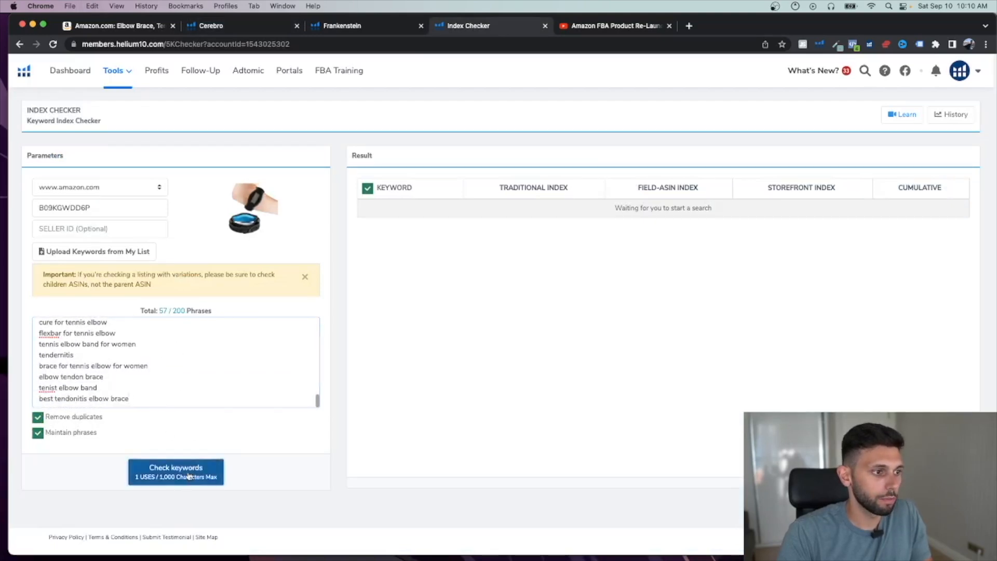
{"action": "left_click", "coordinate": [177, 472]}
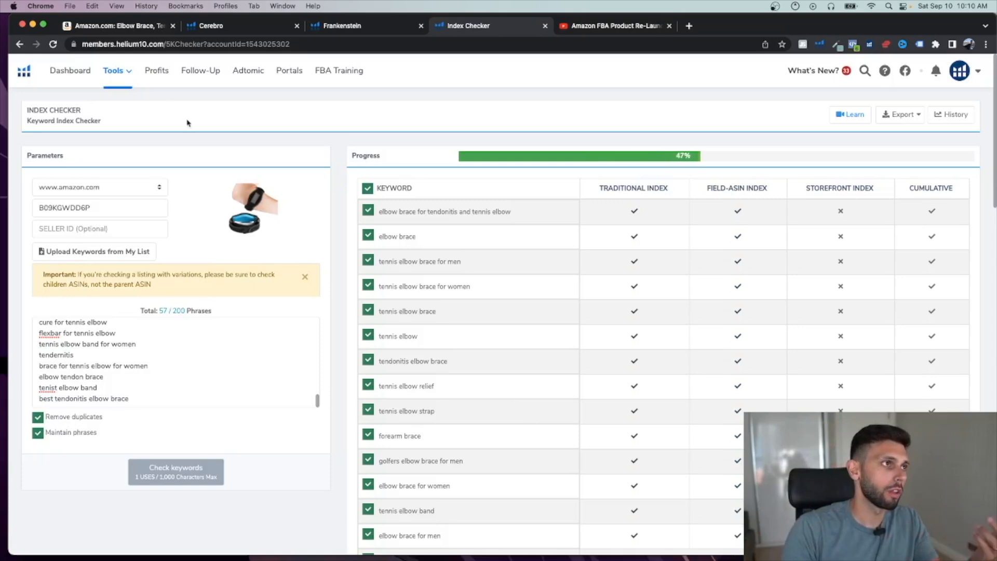
- Go back to the Amazon search results for the tennis elbow brace and examine the competing listings and search box suggestions
{"action": "left_click", "coordinate": [137, 25]}
{"action": "left_click", "coordinate": [19, 44]}
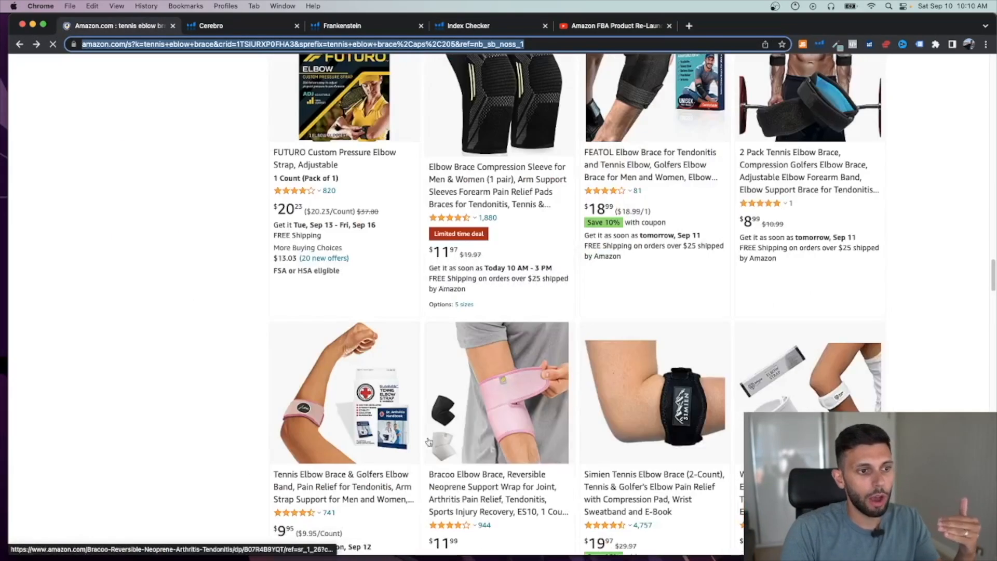
{"action": "scroll", "coordinate": [545, 374], "scroll_direction": "down", "scroll_amount": 10}
{"action": "scroll", "coordinate": [537, 365], "scroll_direction": "up", "scroll_amount": 15}
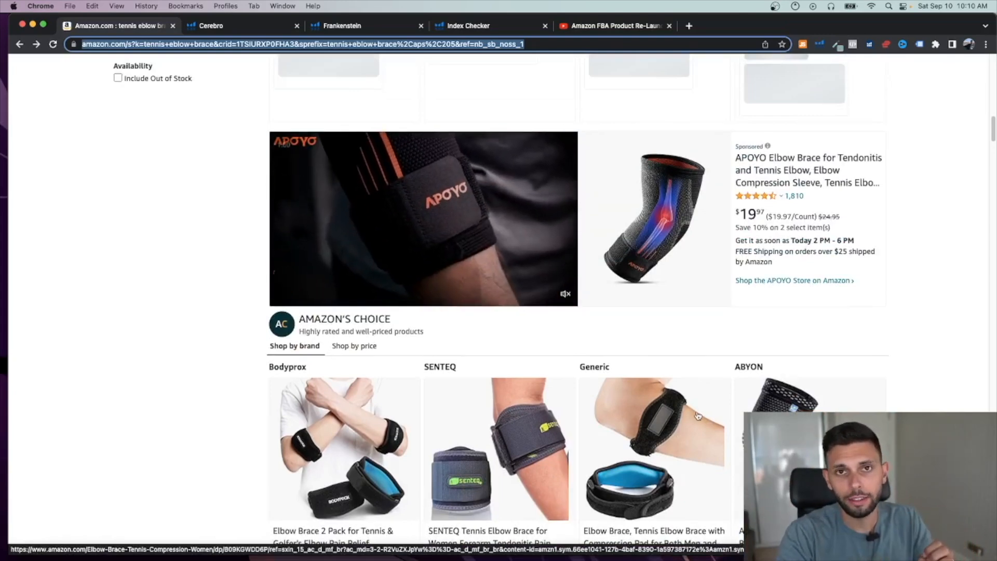
{"action": "scroll", "coordinate": [697, 415], "scroll_direction": "up", "scroll_amount": 3}
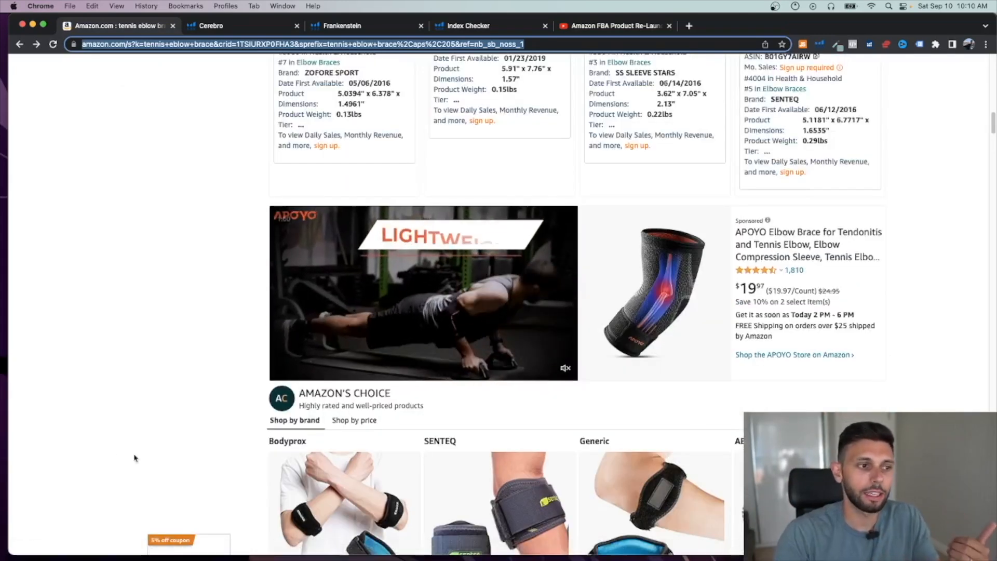
{"action": "scroll", "coordinate": [129, 450], "scroll_direction": "up", "scroll_amount": 5}
{"action": "scroll", "coordinate": [140, 455], "scroll_direction": "up", "scroll_amount": 10}
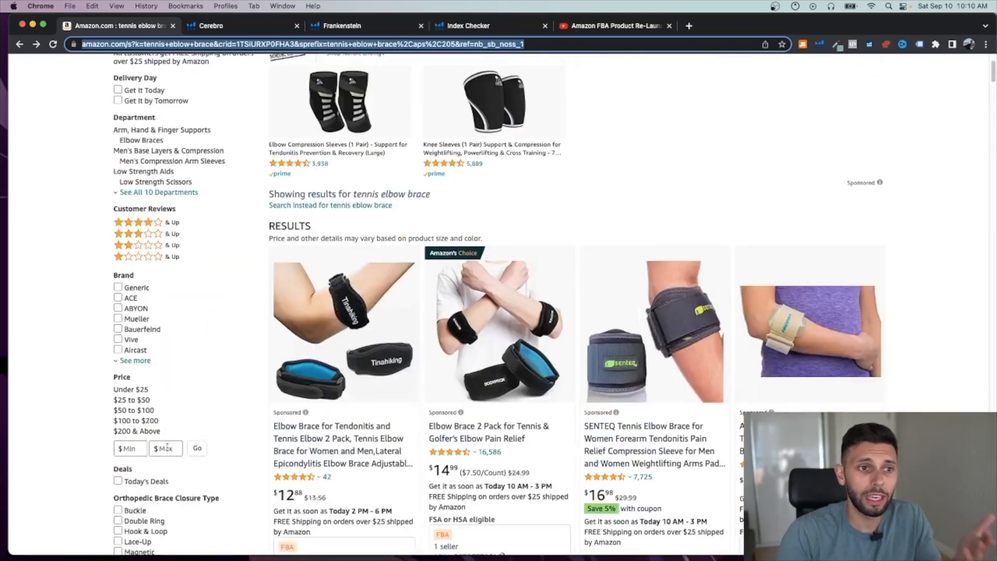
{"action": "left_click", "coordinate": [295, 69]}
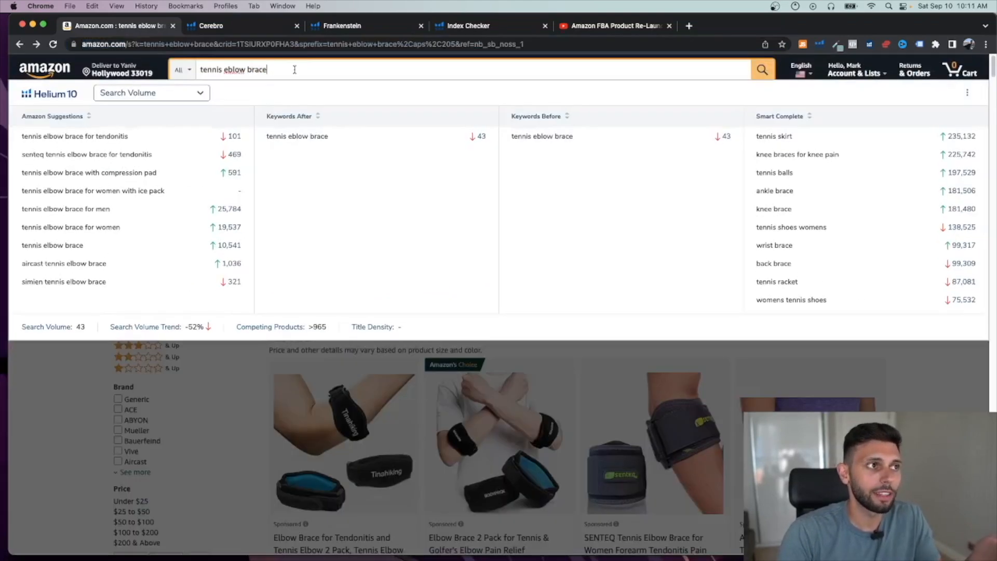
{"action": "left_click", "coordinate": [88, 424]}
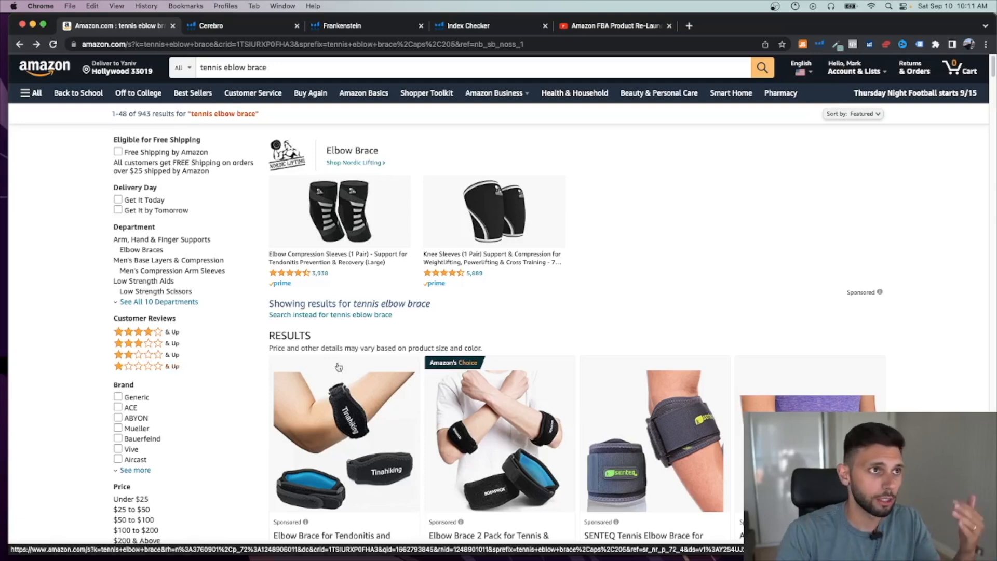
- Return to Index Checker and review the index columns for the checked keywords, including the explanation of Cumulative
{"action": "left_click", "coordinate": [471, 26]}
{"action": "left_click", "coordinate": [484, 355]}
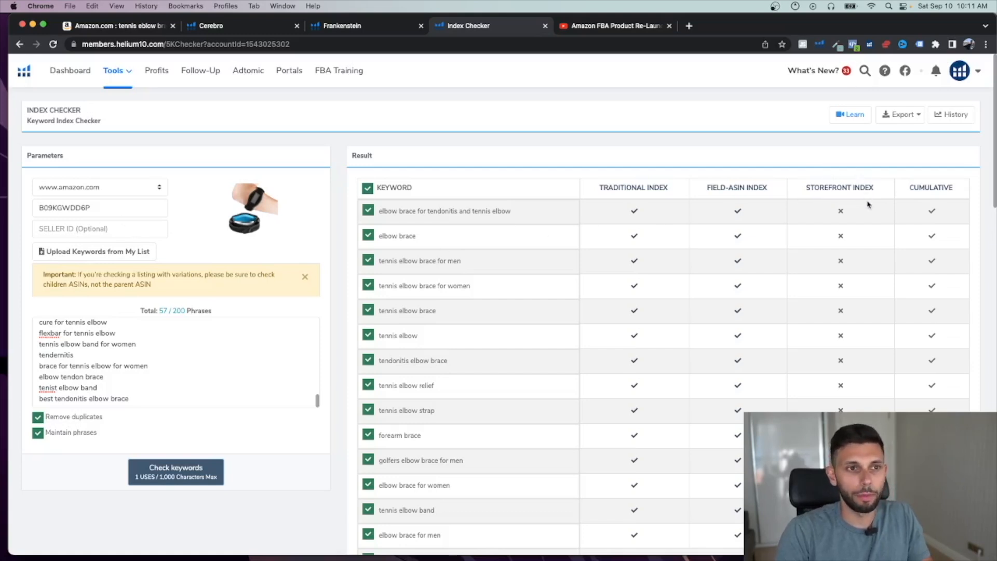
{"action": "scroll", "coordinate": [867, 204], "scroll_direction": "down", "scroll_amount": 1}
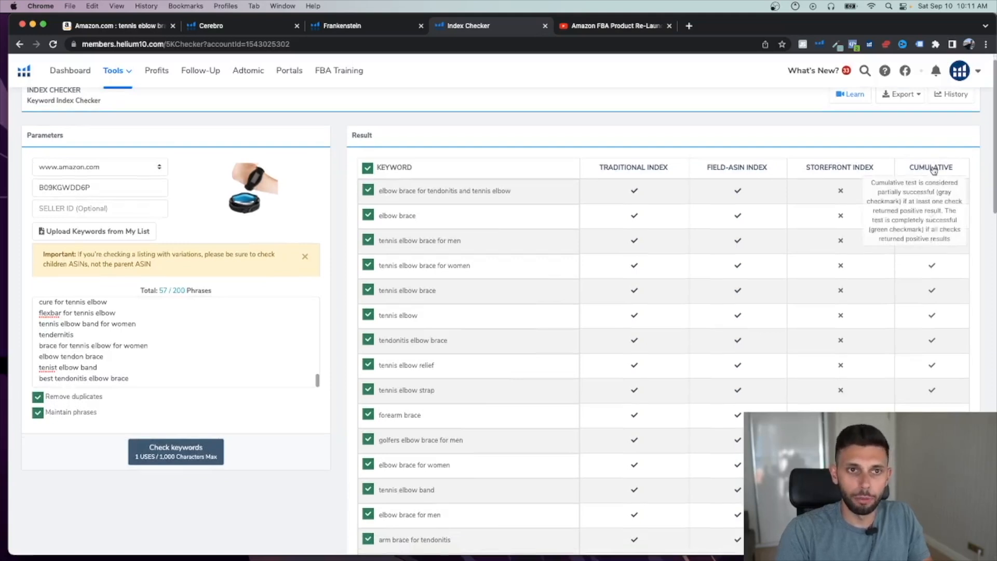
{"action": "scroll", "coordinate": [918, 156], "scroll_direction": "down", "scroll_amount": 5}
{"action": "scroll", "coordinate": [929, 143], "scroll_direction": "up", "scroll_amount": 5}
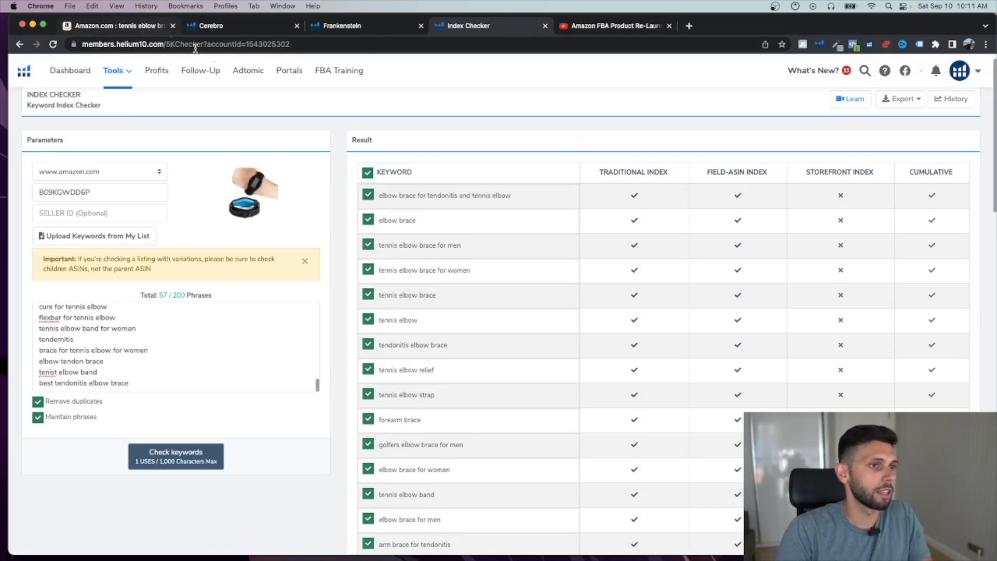
- Using the ASIN from Index Checker, search Amazon for "B09KGWDD6P + tennis eblow brace" and look for the product among the results
{"action": "double_click", "coordinate": [111, 194]}
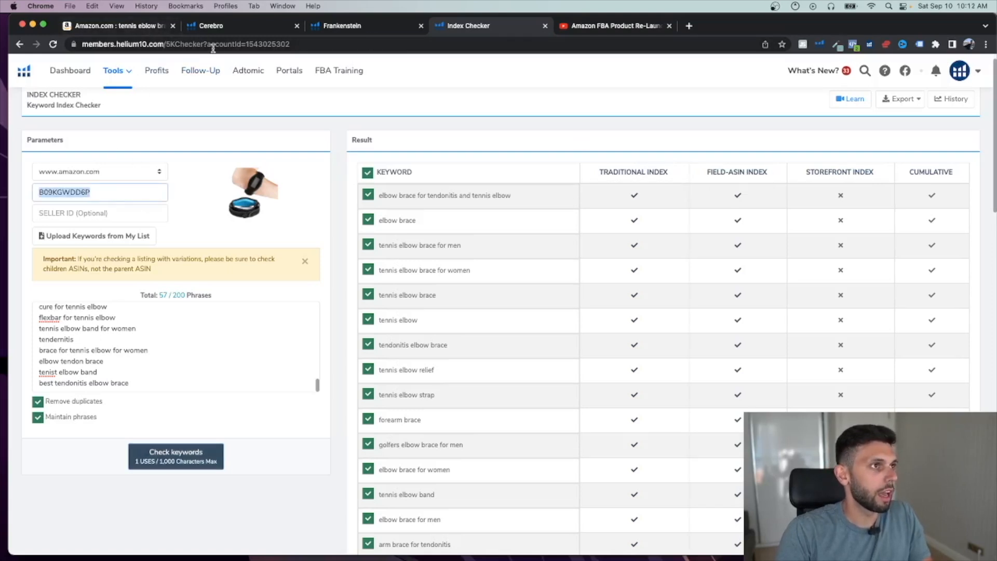
{"action": "left_click", "coordinate": [123, 31]}
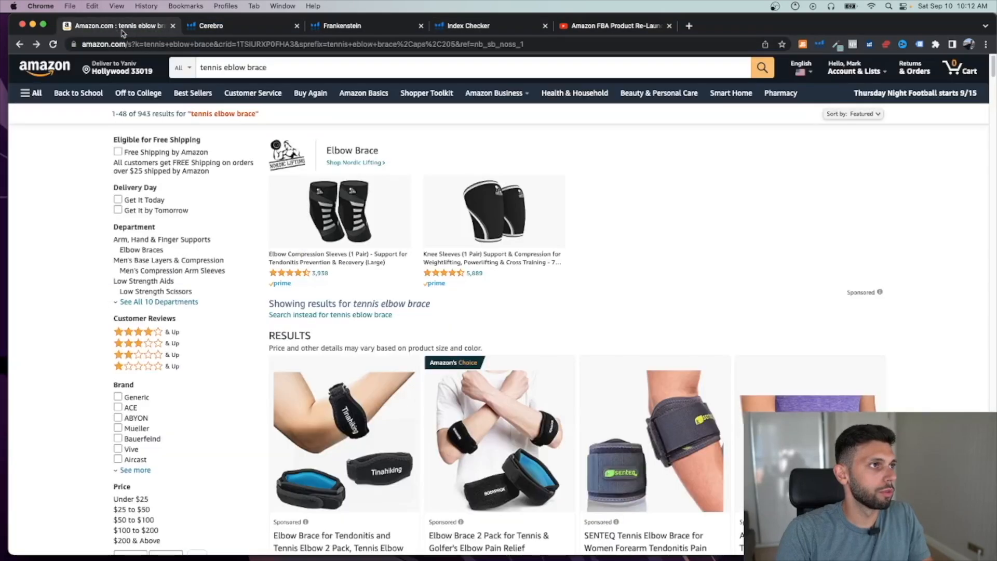
{"action": "left_click", "coordinate": [294, 66]}
{"action": "left_click", "coordinate": [286, 68]}
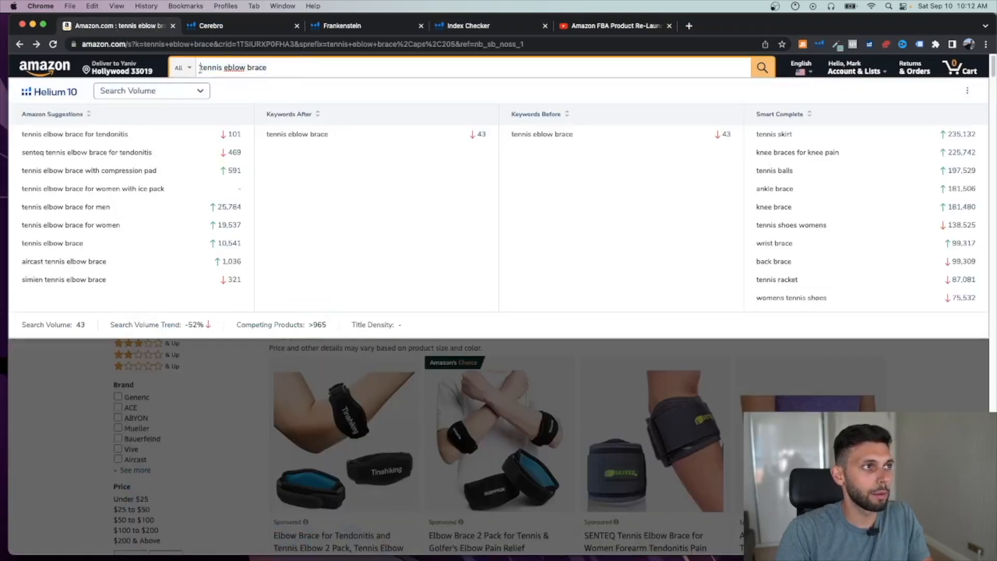
{"action": "key", "text": "super+v"}
{"action": "type", "text": "+"}
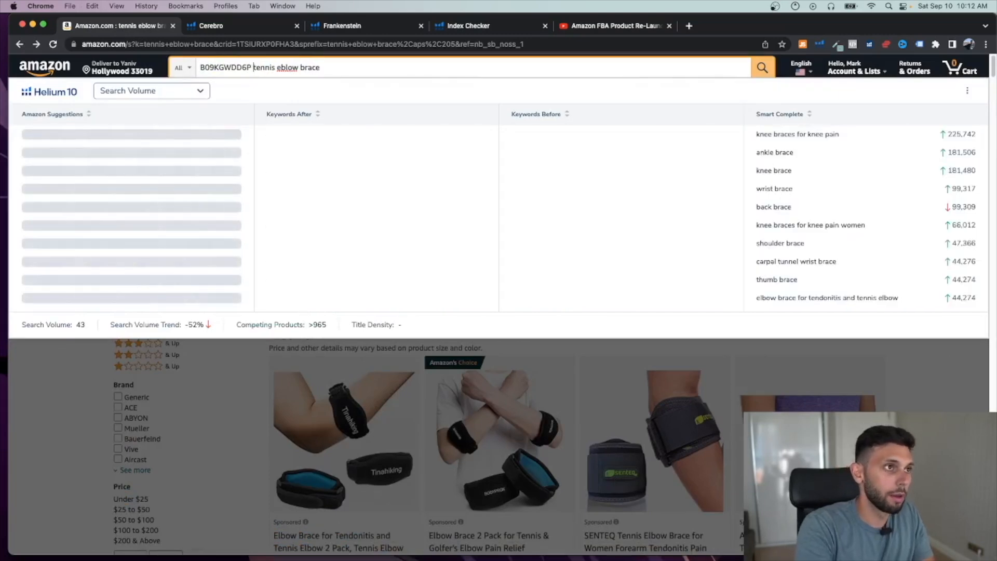
{"action": "left_click", "coordinate": [762, 68]}
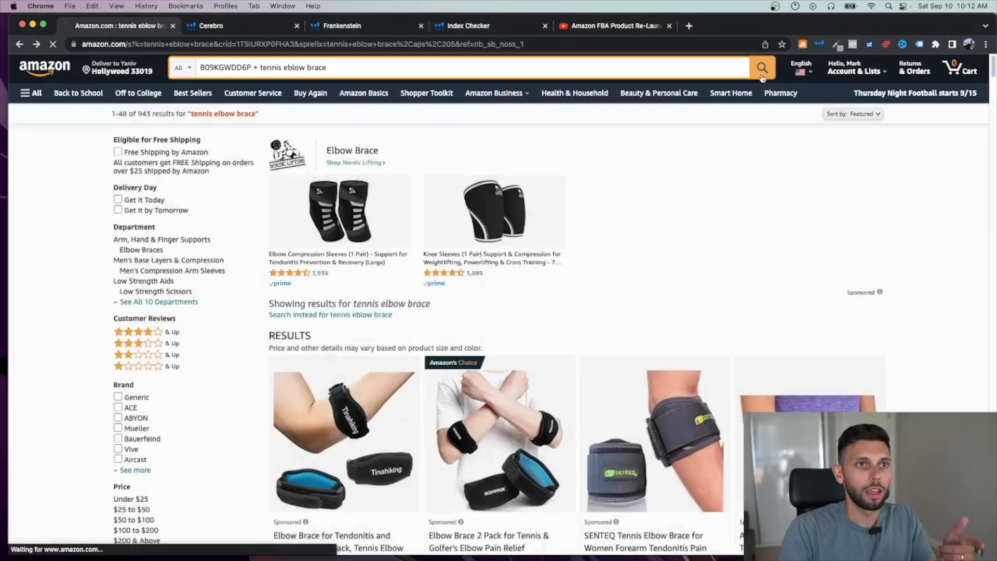
{"action": "scroll", "coordinate": [689, 317], "scroll_direction": "down", "scroll_amount": 3}
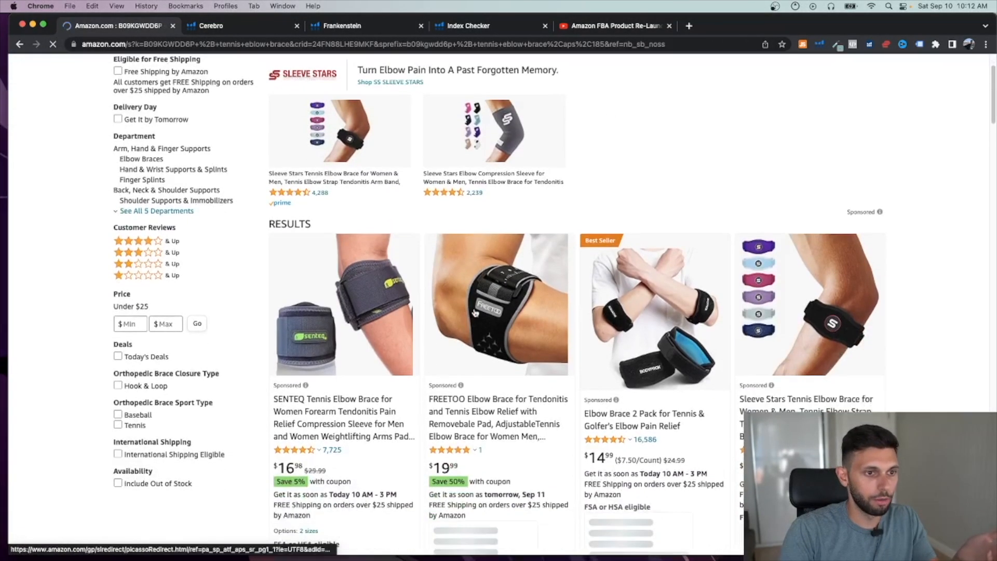
{"action": "scroll", "coordinate": [689, 316], "scroll_direction": "down", "scroll_amount": 6}
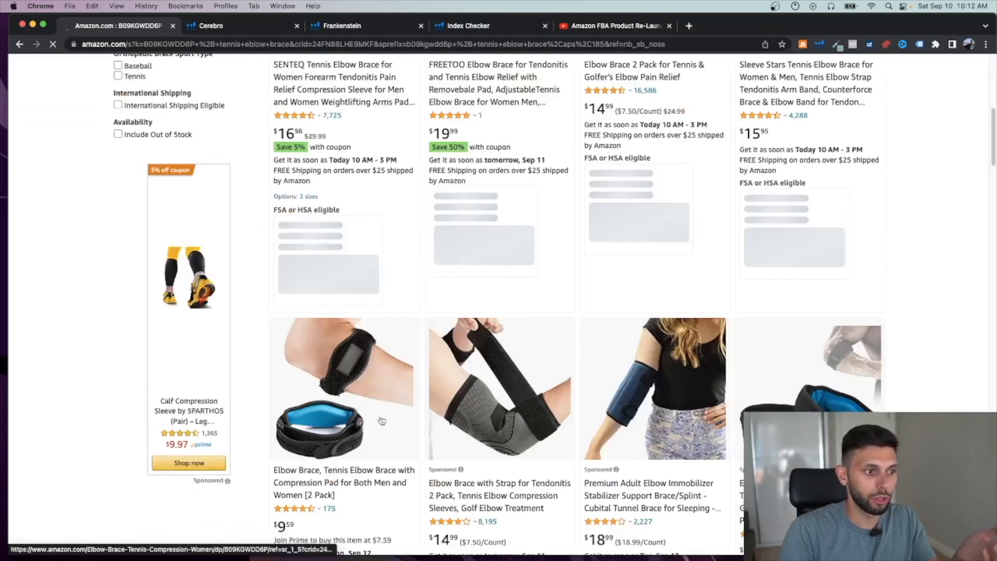
{"action": "scroll", "coordinate": [373, 445], "scroll_direction": "up", "scroll_amount": 9}
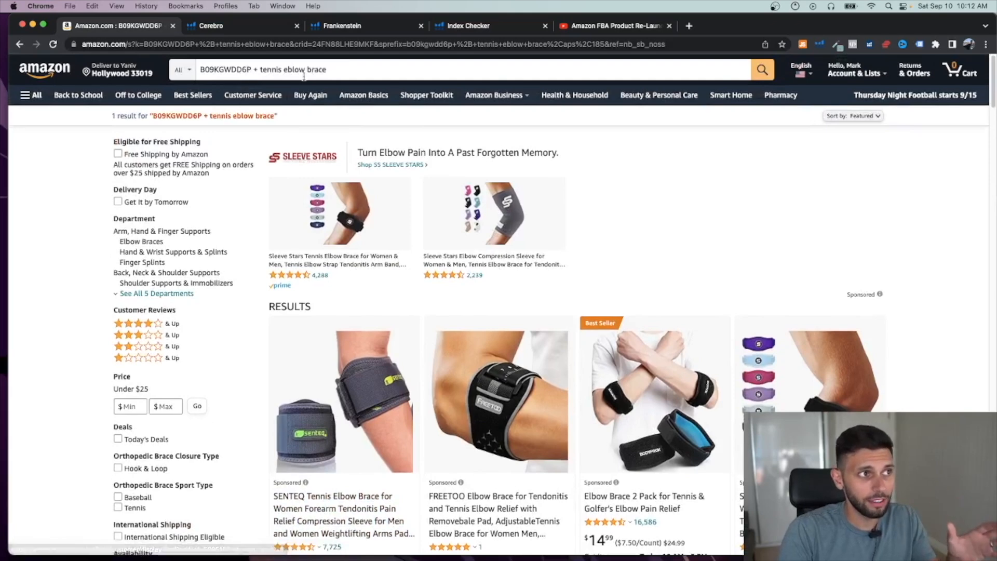
- Go through the Index Checker keyword list and compare each phrase's Traditional, Field-ASIN and Cumulative index status
{"action": "left_click", "coordinate": [467, 25]}
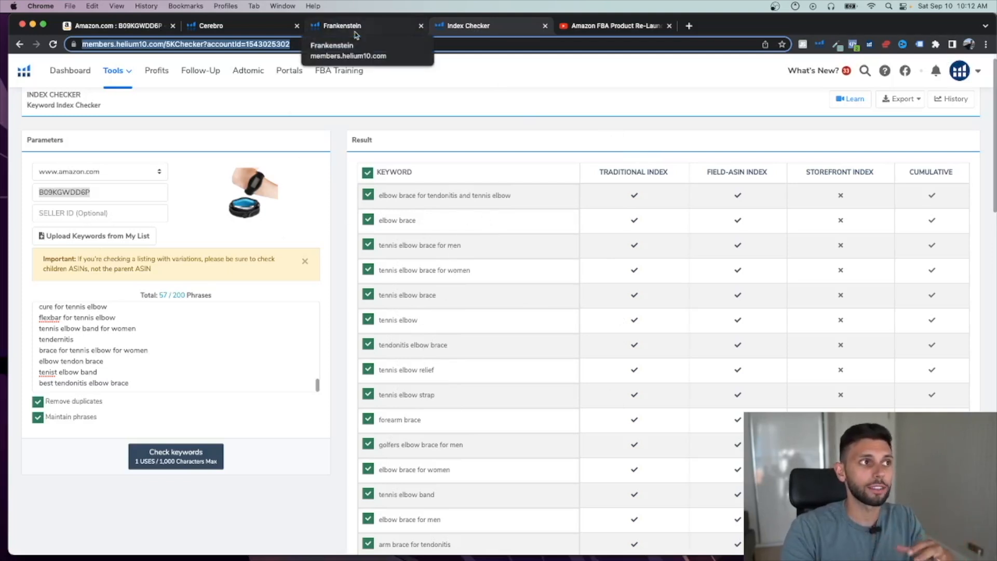
{"action": "scroll", "coordinate": [457, 198], "scroll_direction": "down", "scroll_amount": 10}
{"action": "scroll", "coordinate": [470, 278], "scroll_direction": "up", "scroll_amount": 12}
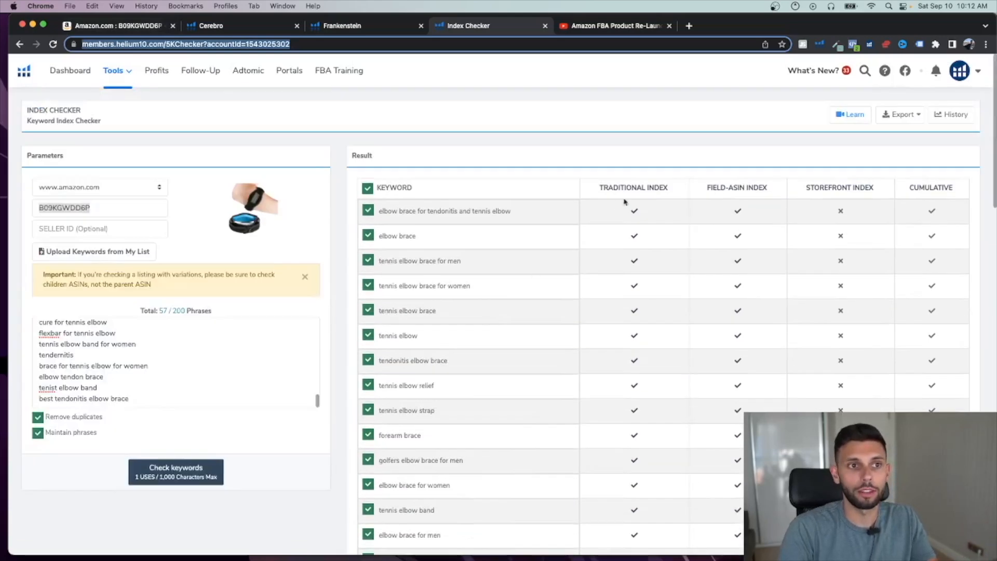
{"action": "scroll", "coordinate": [800, 259], "scroll_direction": "down", "scroll_amount": 1}
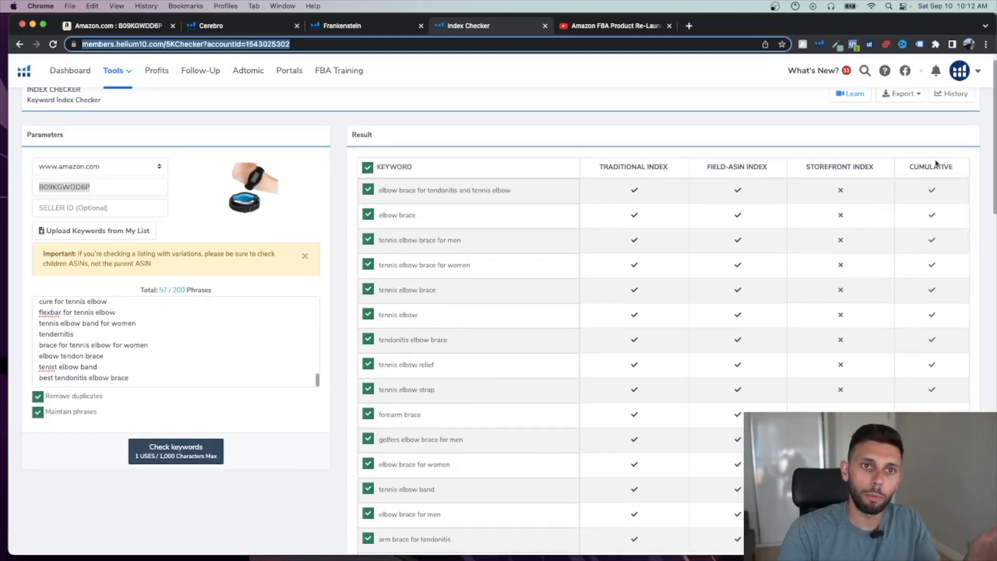
{"action": "scroll", "coordinate": [941, 270], "scroll_direction": "down", "scroll_amount": 6}
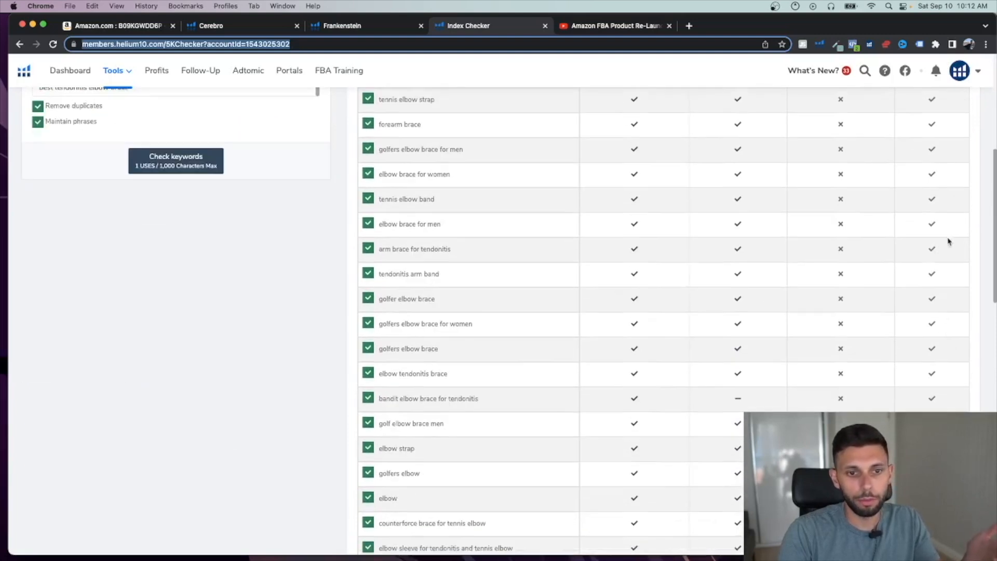
{"action": "scroll", "coordinate": [948, 239], "scroll_direction": "down", "scroll_amount": 5}
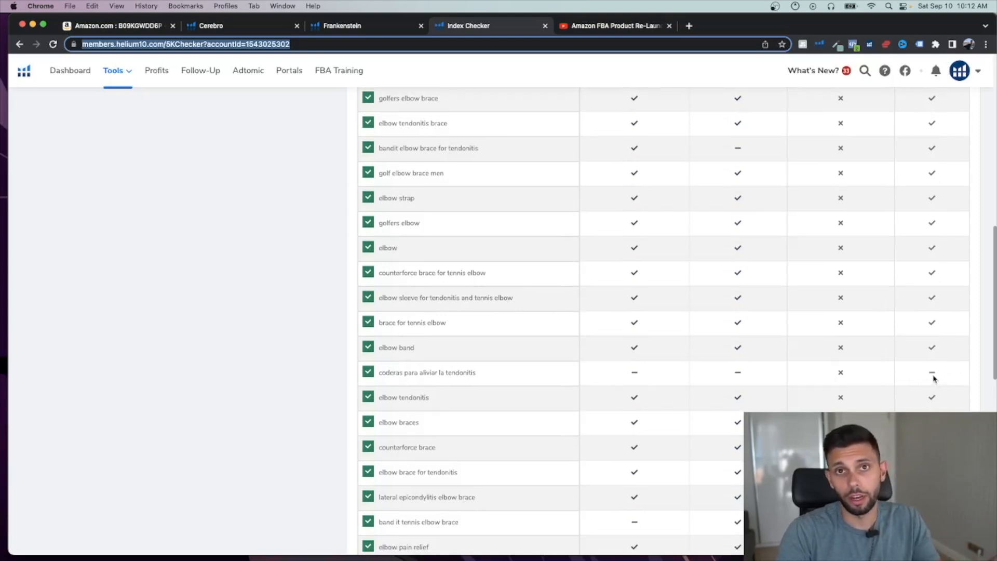
{"action": "scroll", "coordinate": [933, 381], "scroll_direction": "down", "scroll_amount": 5}
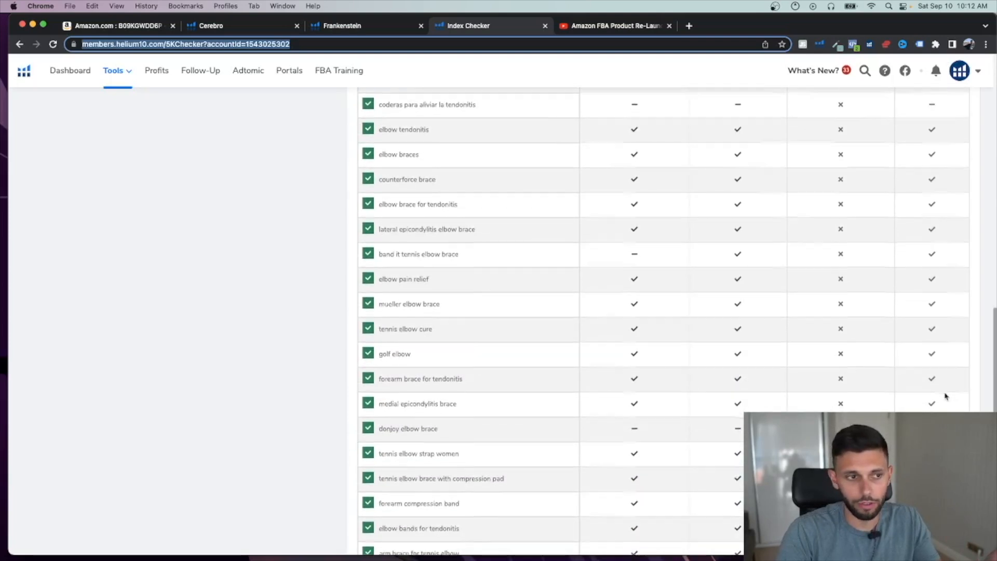
- Sort the Index Checker results by the Cumulative column and examine the non-indexed keywords at the end of the list
{"action": "scroll", "coordinate": [937, 390], "scroll_direction": "up", "scroll_amount": 12}
{"action": "scroll", "coordinate": [936, 394], "scroll_direction": "up", "scroll_amount": 3}
{"action": "left_click", "coordinate": [959, 158]}
{"action": "mouse_move", "coordinate": [940, 192]}
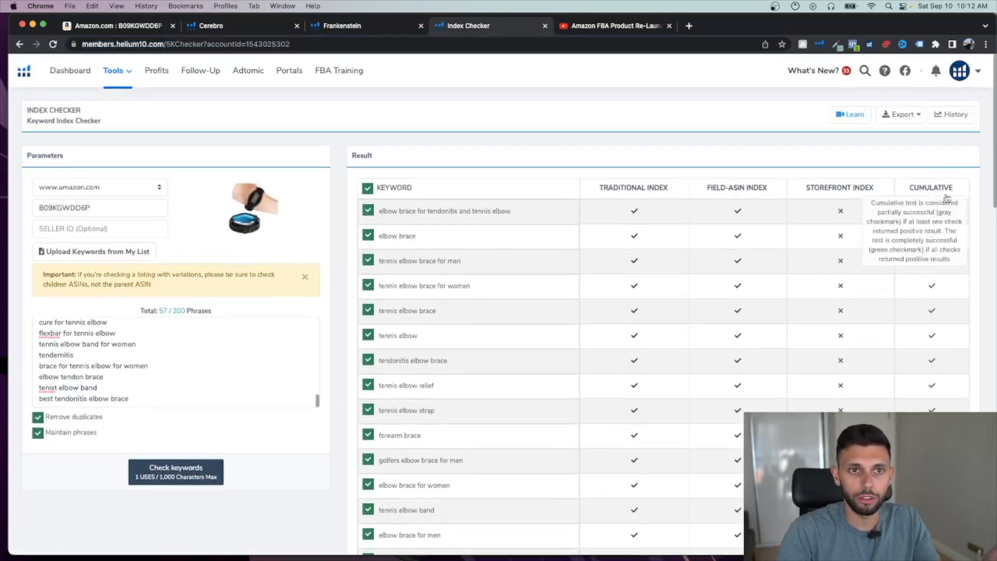
{"action": "scroll", "coordinate": [946, 327], "scroll_direction": "down", "scroll_amount": 15}
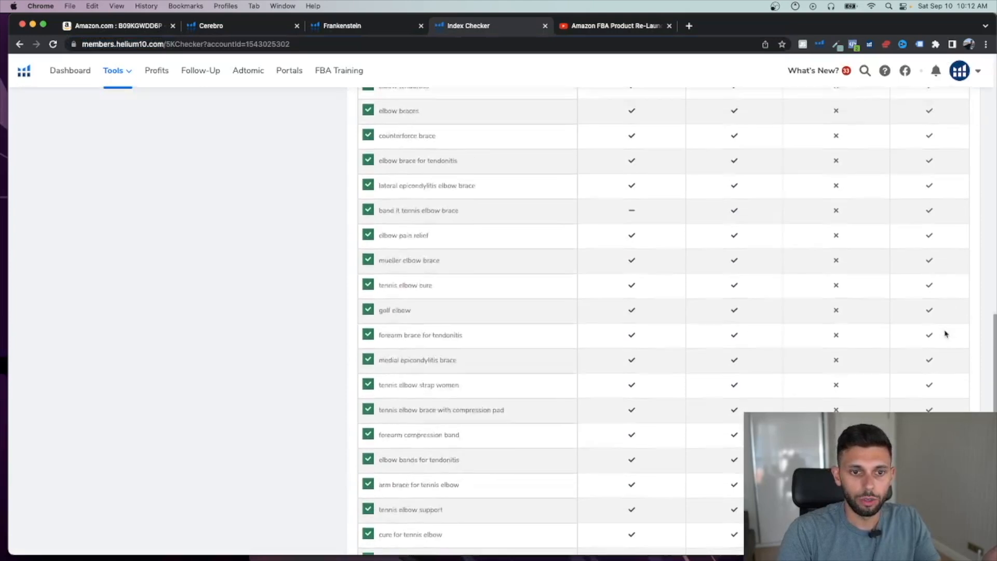
{"action": "scroll", "coordinate": [951, 353], "scroll_direction": "down", "scroll_amount": 3}
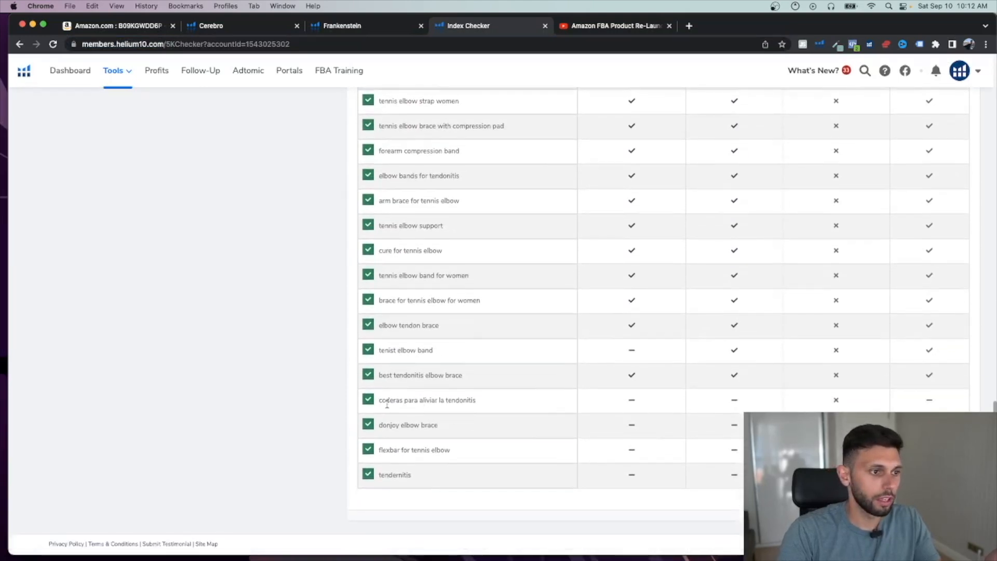
- Examine the last four keywords in the Index Checker results one by one, from "coderas para aliviar la tendonitis" down to "tendernitis"
{"action": "left_click_drag", "start_coordinate": [381, 401], "coordinate": [499, 407]}
{"action": "left_click", "coordinate": [478, 409]}
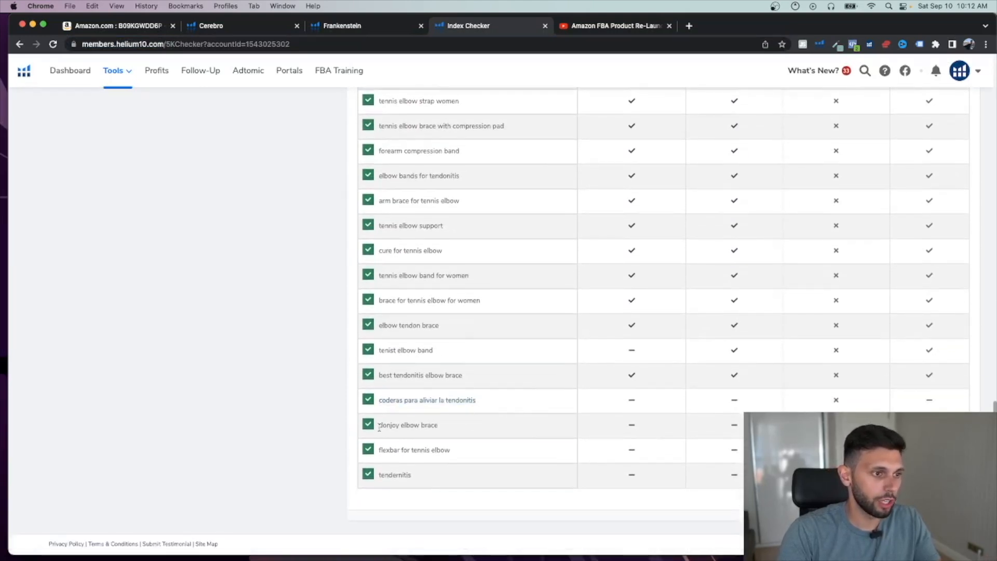
{"action": "left_click_drag", "start_coordinate": [441, 428], "coordinate": [384, 431]}
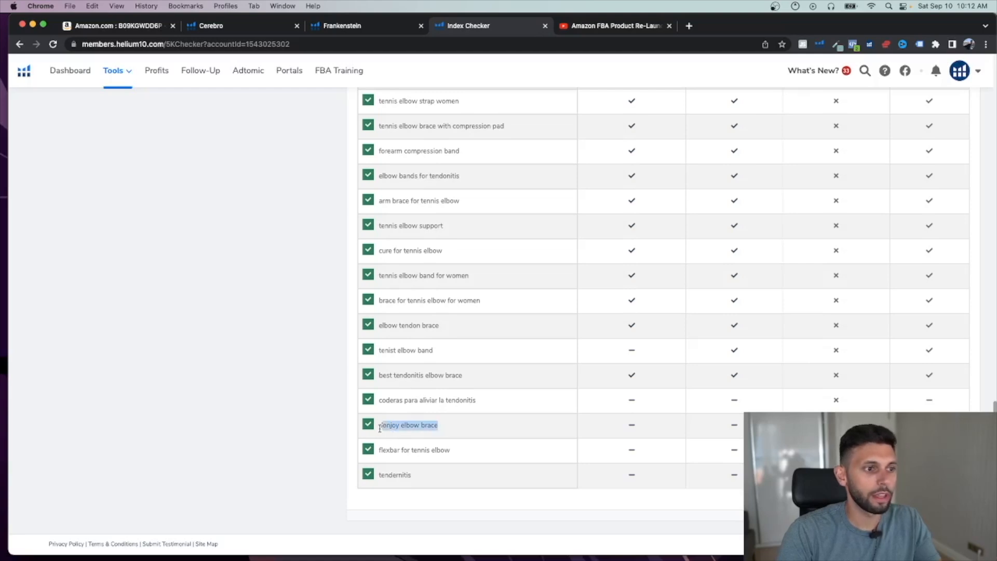
{"action": "left_click", "coordinate": [380, 429]}
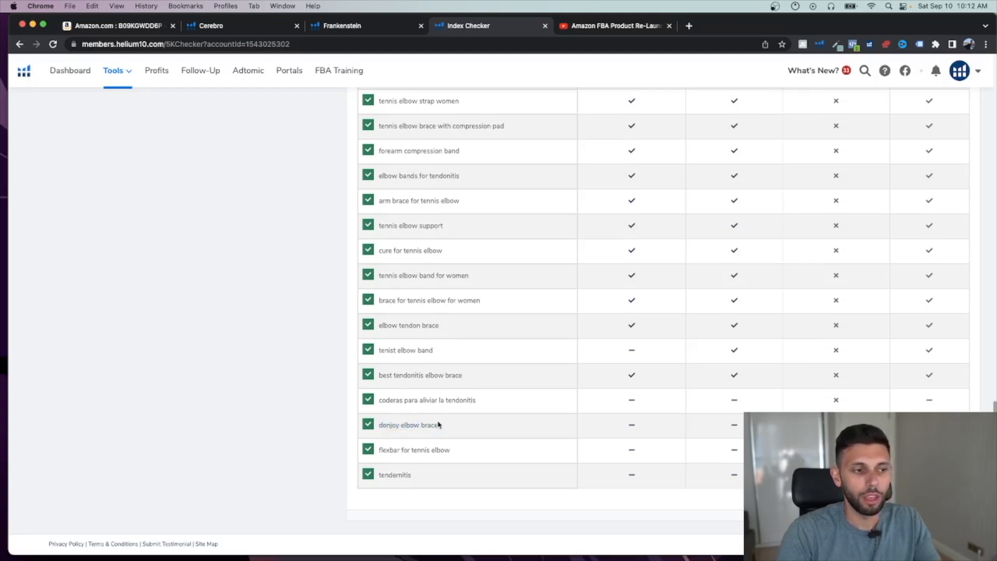
{"action": "left_click_drag", "start_coordinate": [441, 450], "coordinate": [473, 452]}
{"action": "left_click", "coordinate": [473, 452]}
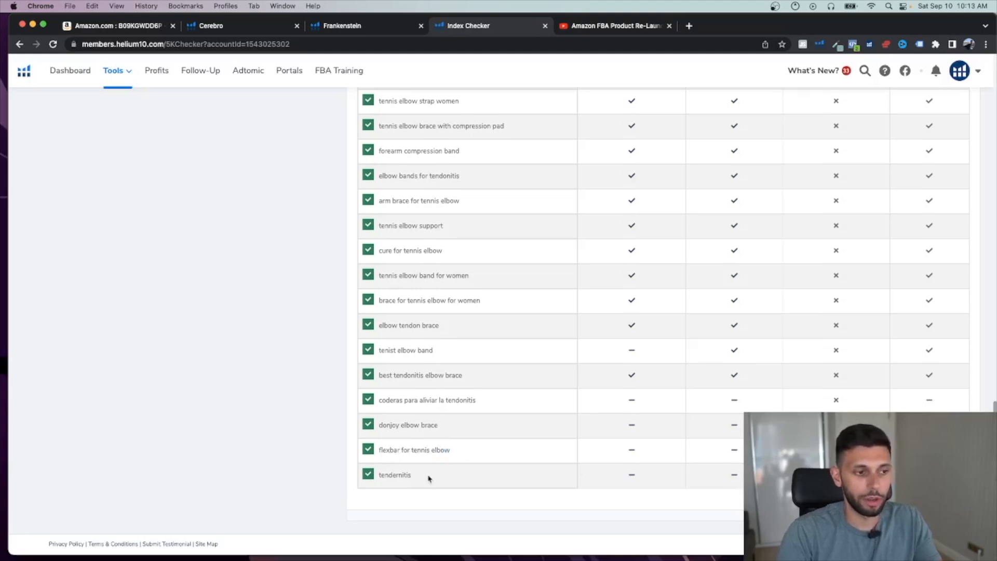
{"action": "left_click_drag", "start_coordinate": [429, 478], "coordinate": [384, 476]}
{"action": "left_click", "coordinate": [410, 481]}
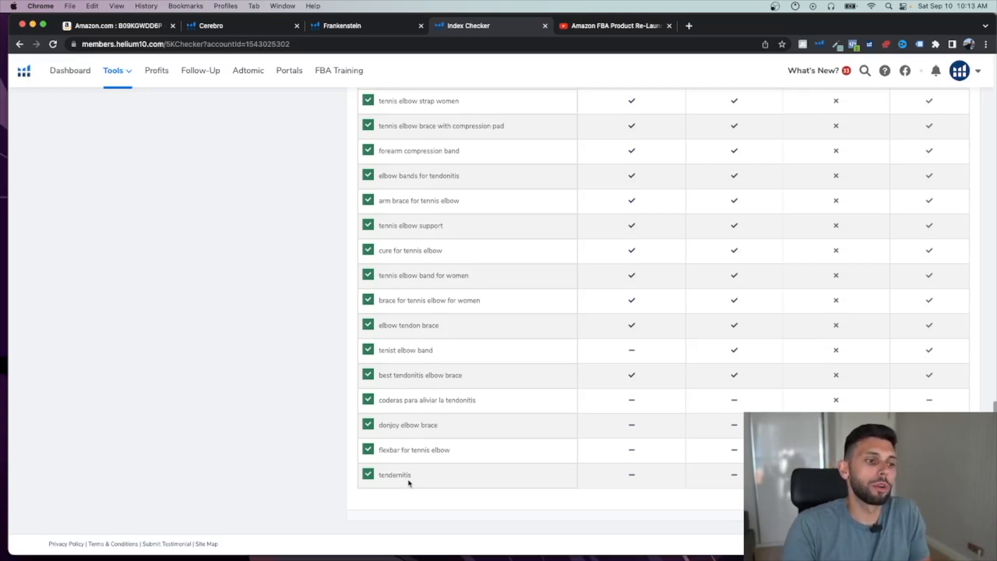
{"action": "double_click", "coordinate": [397, 475]}
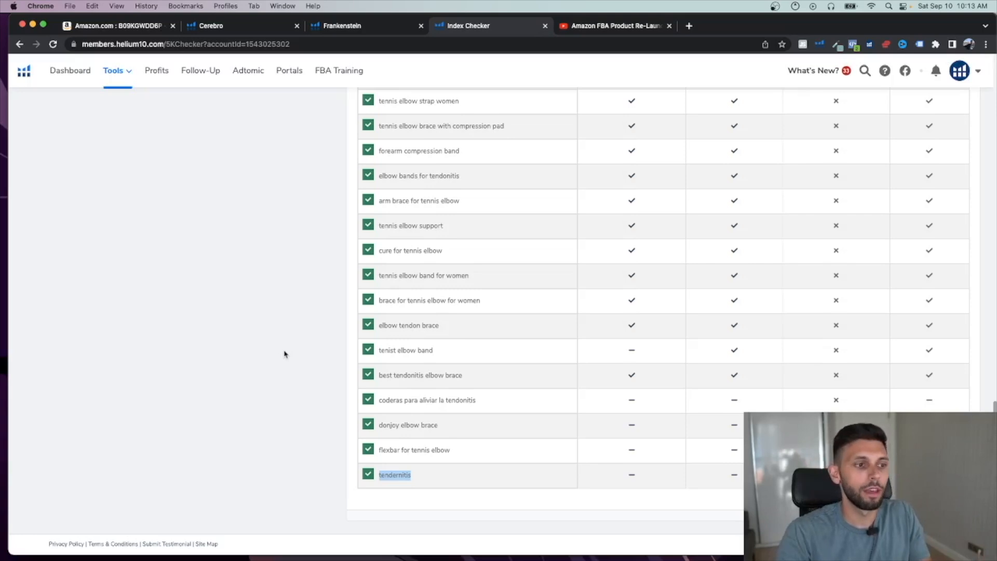
{"action": "left_click", "coordinate": [451, 482]}
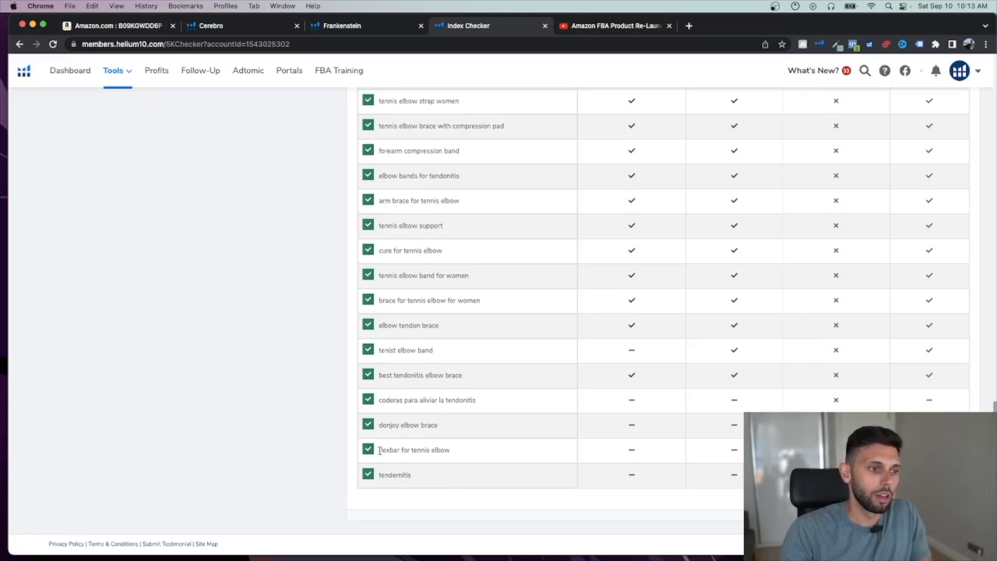
- Go back over the keywords "flexbar for tennis elbow", "donjoy elbow brace" and "coderas para aliviar la tendonitis" to judge their relevance to the listing
{"action": "left_click_drag", "start_coordinate": [380, 450], "coordinate": [473, 452]}
{"action": "left_click", "coordinate": [473, 451]}
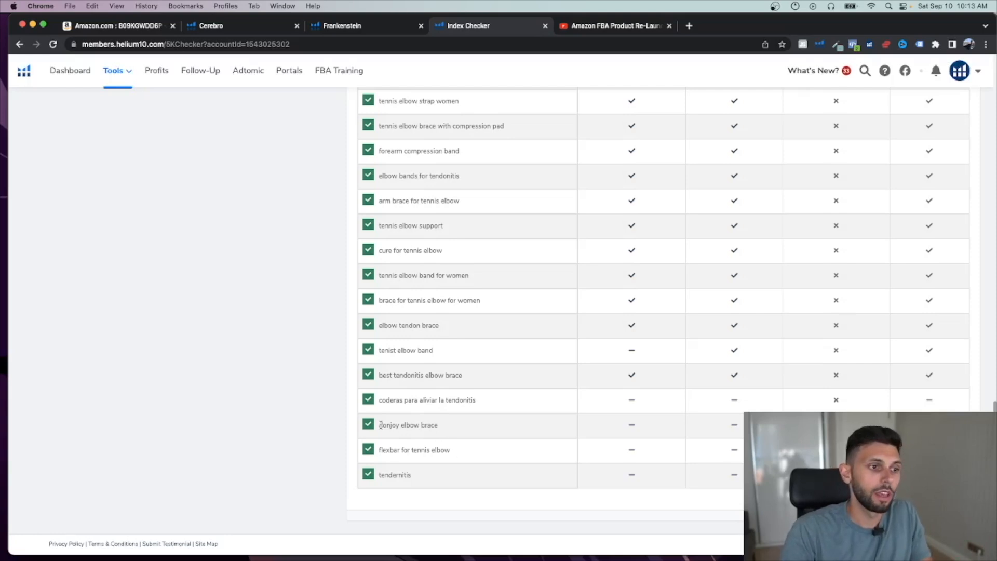
{"action": "left_click_drag", "start_coordinate": [381, 424], "coordinate": [400, 426]}
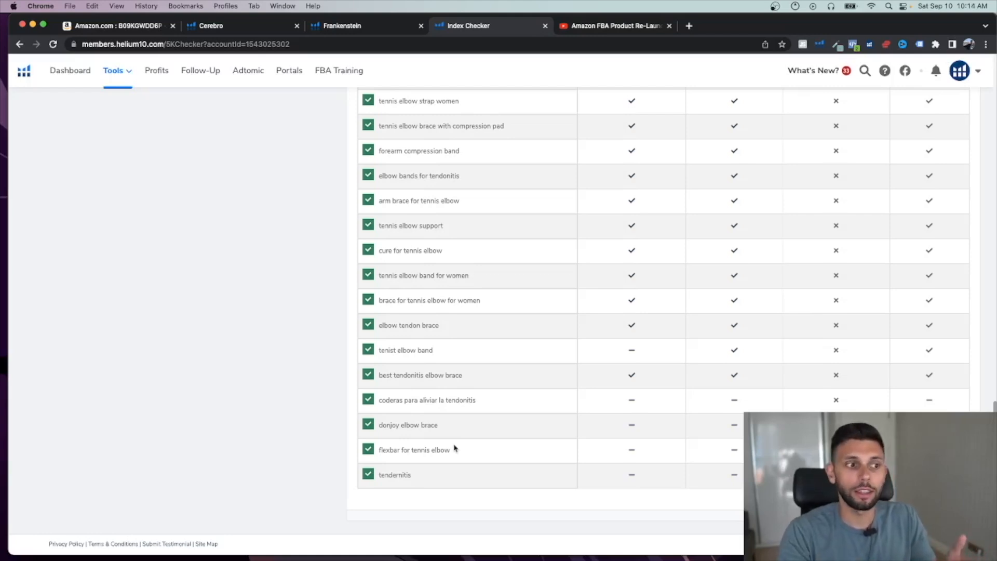
{"action": "left_click_drag", "start_coordinate": [439, 427], "coordinate": [399, 426]}
{"action": "left_click", "coordinate": [379, 425]}
{"action": "left_click", "coordinate": [398, 426]}
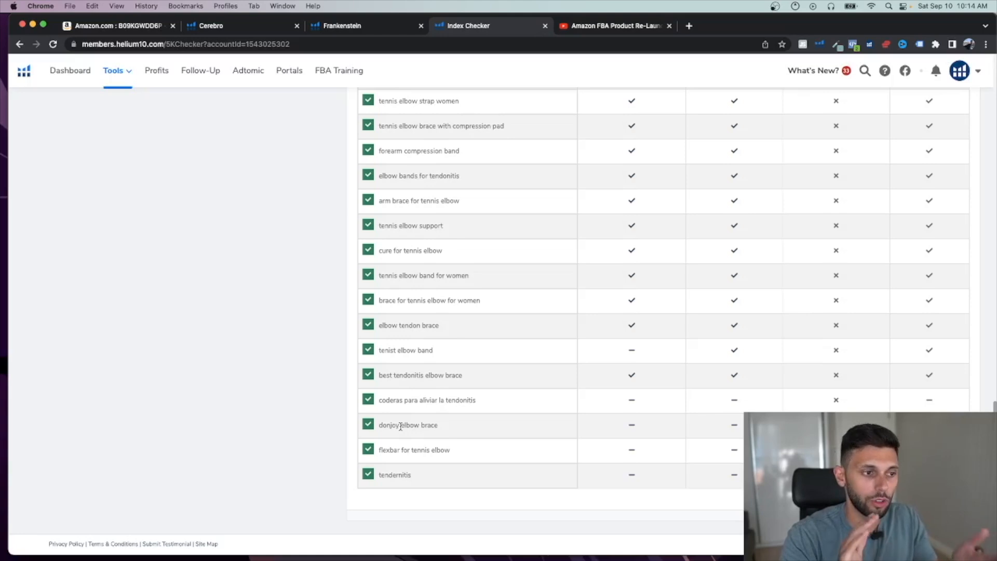
{"action": "left_click_drag", "start_coordinate": [384, 401], "coordinate": [503, 403]}
{"action": "left_click", "coordinate": [515, 407]}
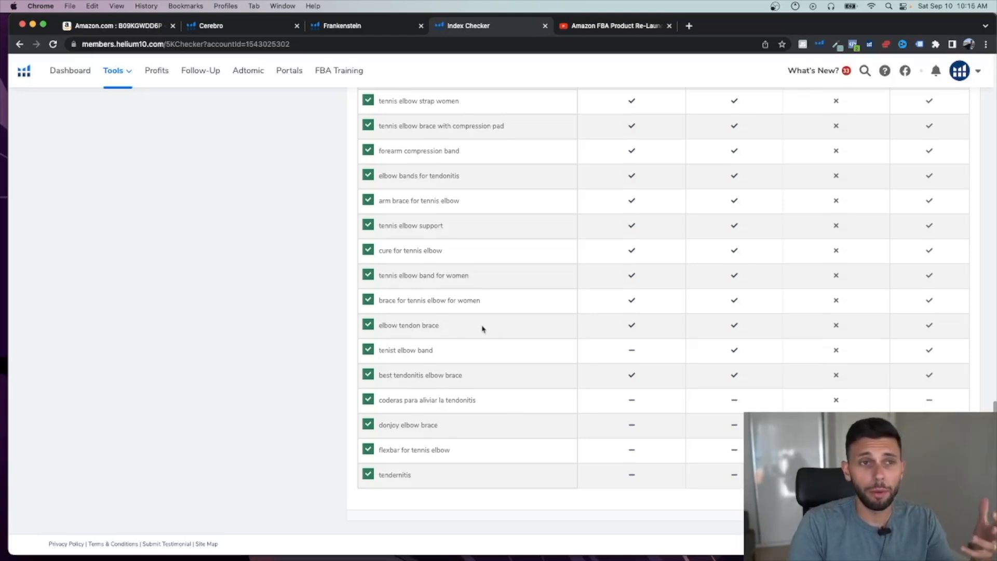
- Leave the Index Checker results and open the Black Box product research tool
{"action": "scroll", "coordinate": [482, 329], "scroll_direction": "up", "scroll_amount": 10}
{"action": "left_click", "coordinate": [129, 79]}
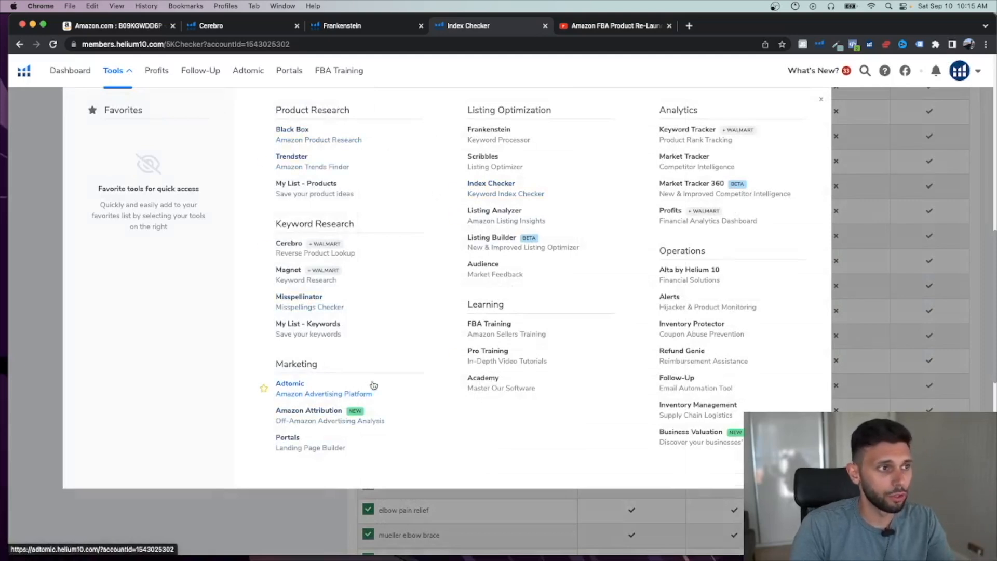
{"action": "left_click", "coordinate": [326, 144]}
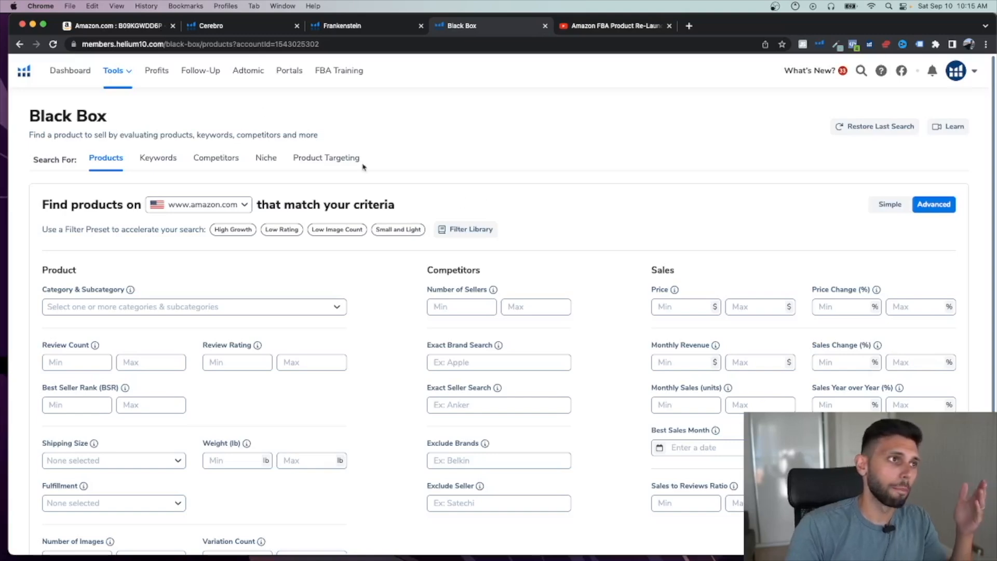
- Review the full list of Helium 10 tools and the Black Box product search page, including its Learn resource
{"action": "left_click", "coordinate": [113, 71]}
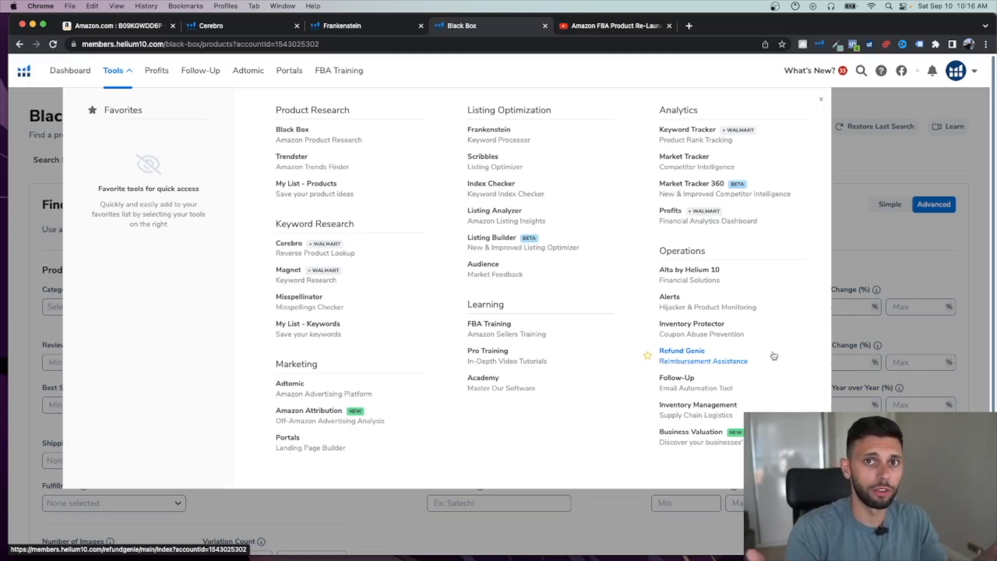
{"action": "left_click", "coordinate": [838, 200]}
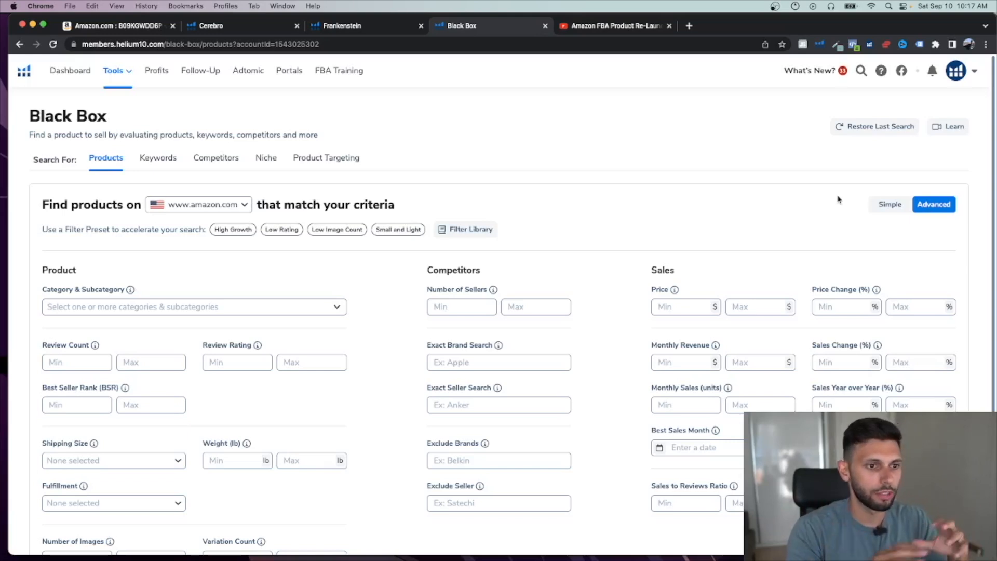
{"action": "scroll", "coordinate": [752, 253], "scroll_direction": "down", "scroll_amount": 3}
{"action": "scroll", "coordinate": [805, 256], "scroll_direction": "up", "scroll_amount": 3}
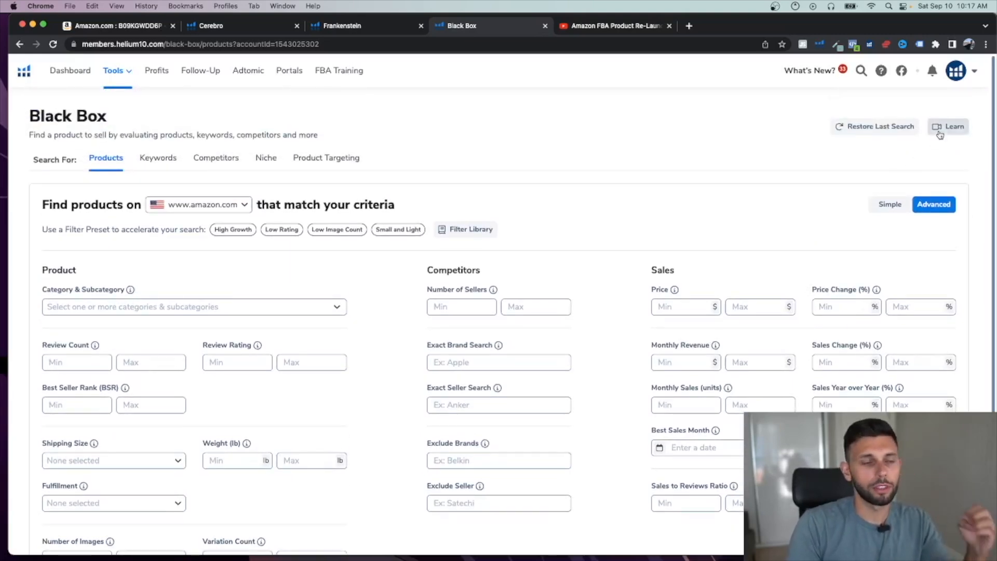
{"action": "left_click", "coordinate": [945, 127]}
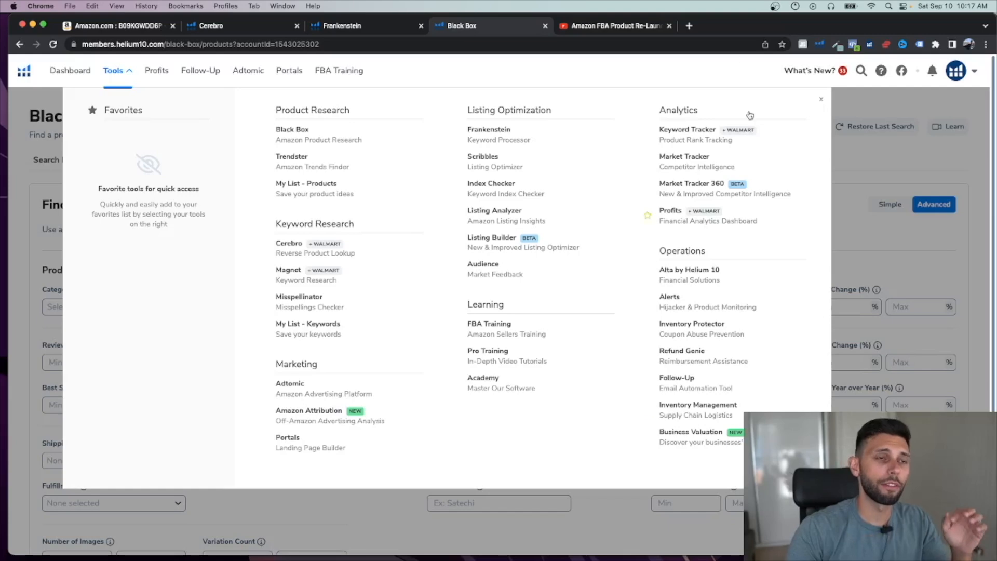
- Switch to the YouTube video about re-launching an Amazon FBA product, view it briefly, and return to the Helium 10 tool list
{"action": "left_click", "coordinate": [623, 31]}
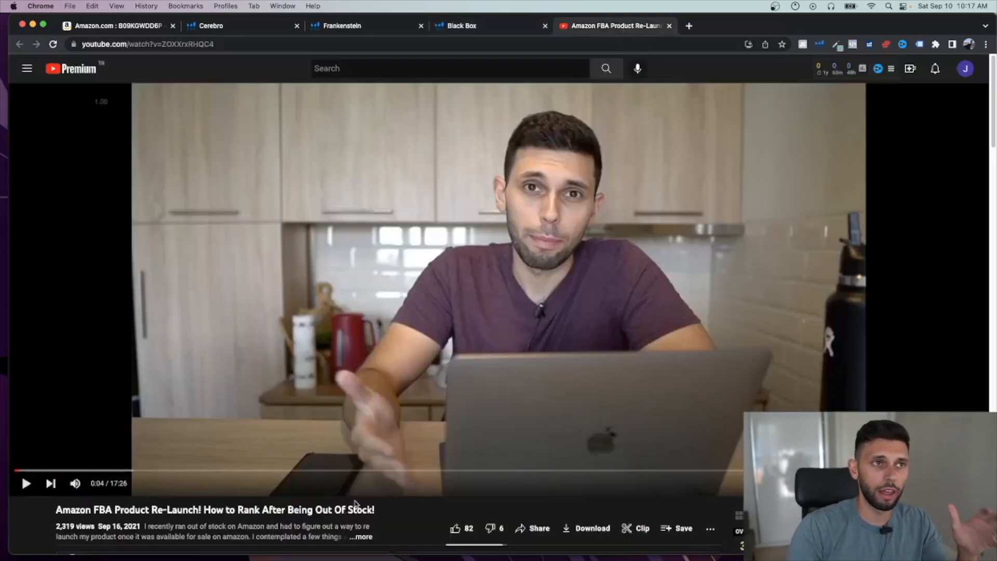
{"action": "left_click", "coordinate": [481, 31]}
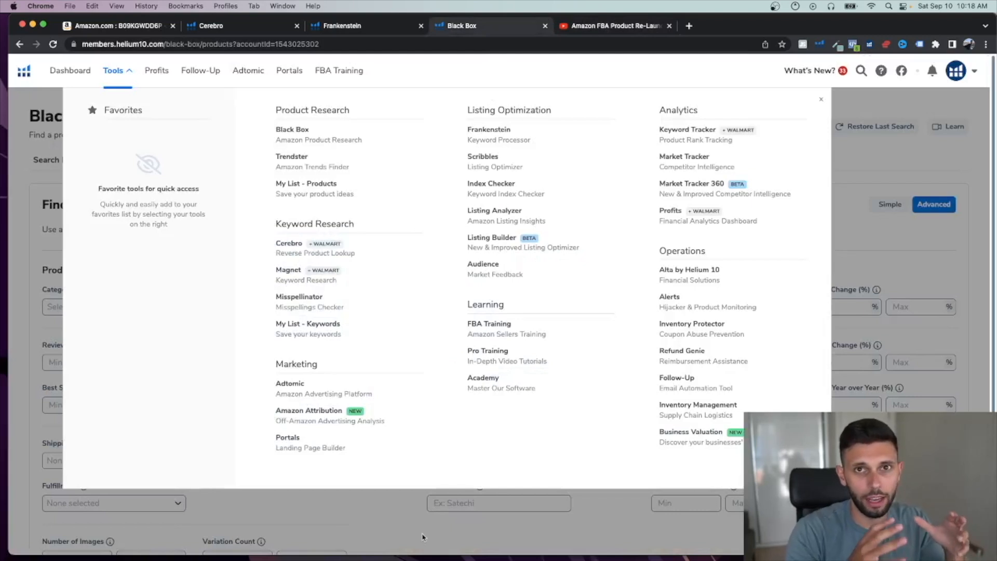